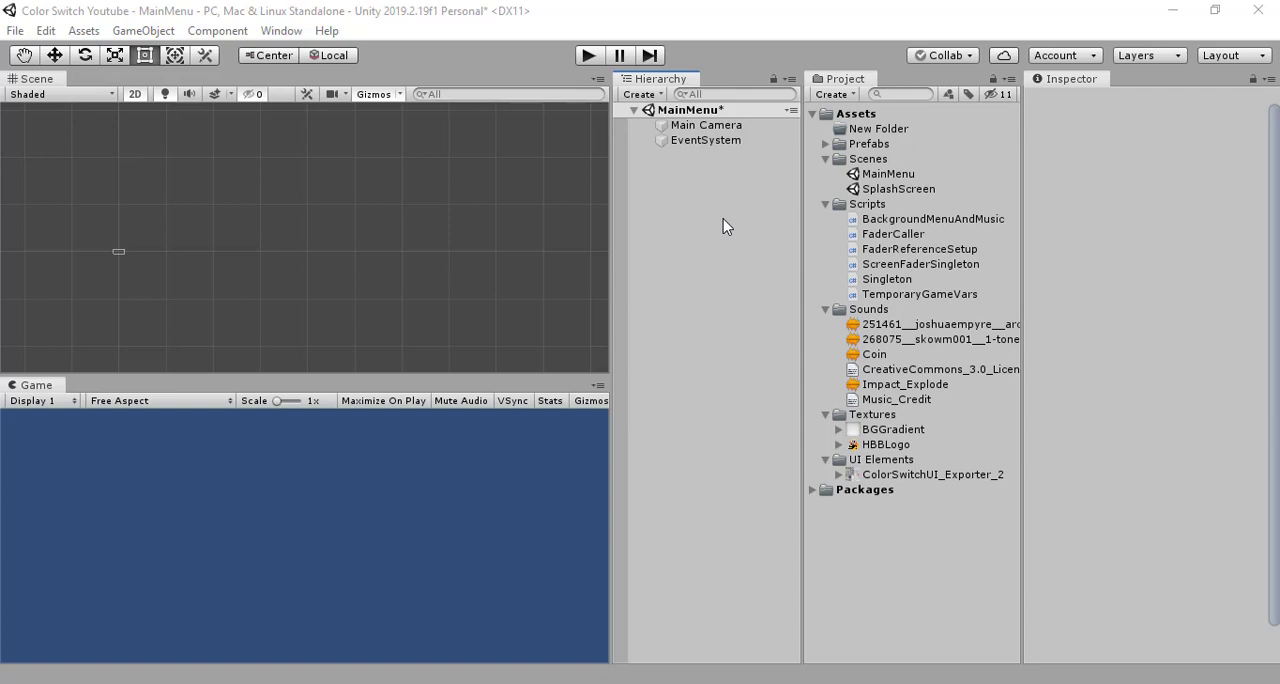
# - Create an empty GameObject in the MainMenu scene and reset its Transform to the origin
pyautogui.click(703, 202)
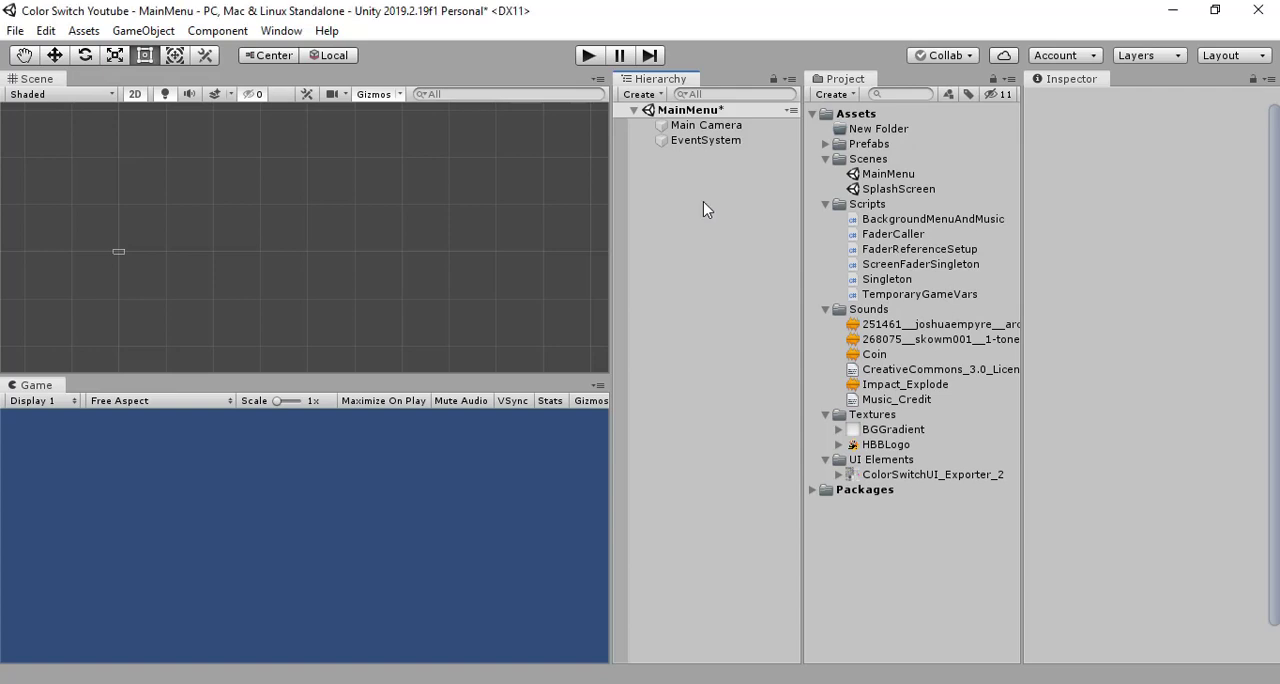
pyautogui.click(625, 94)
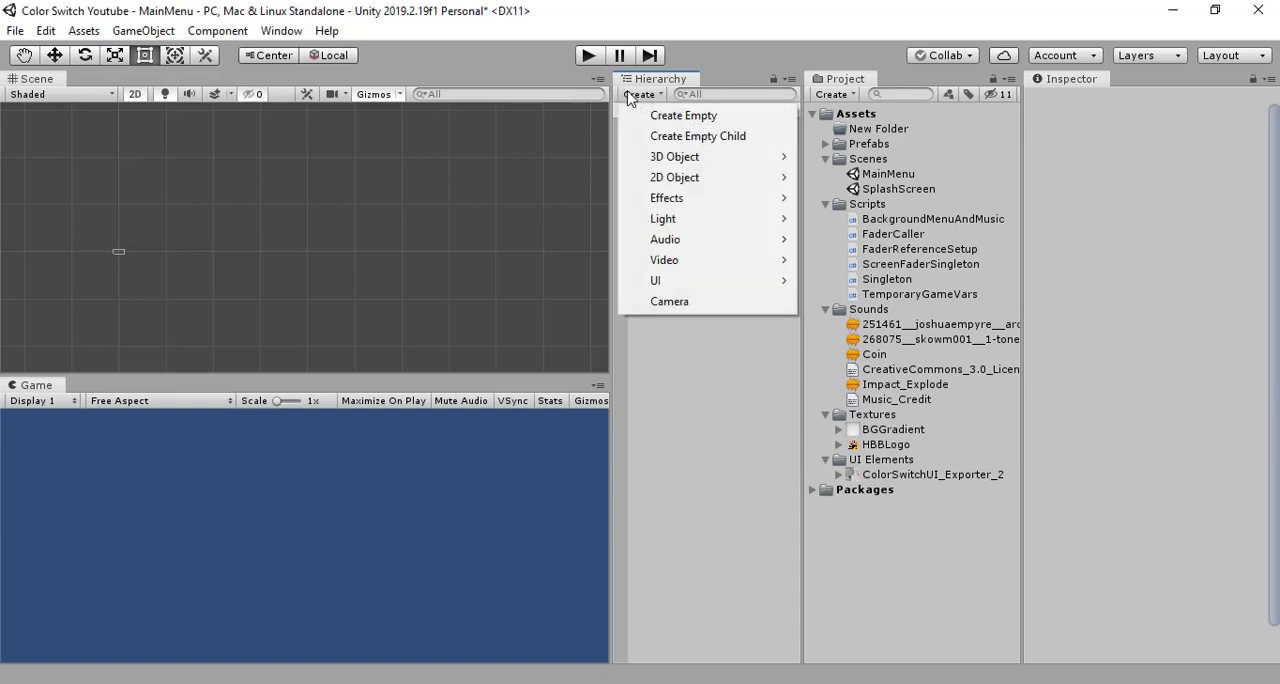
pyautogui.click(662, 114)
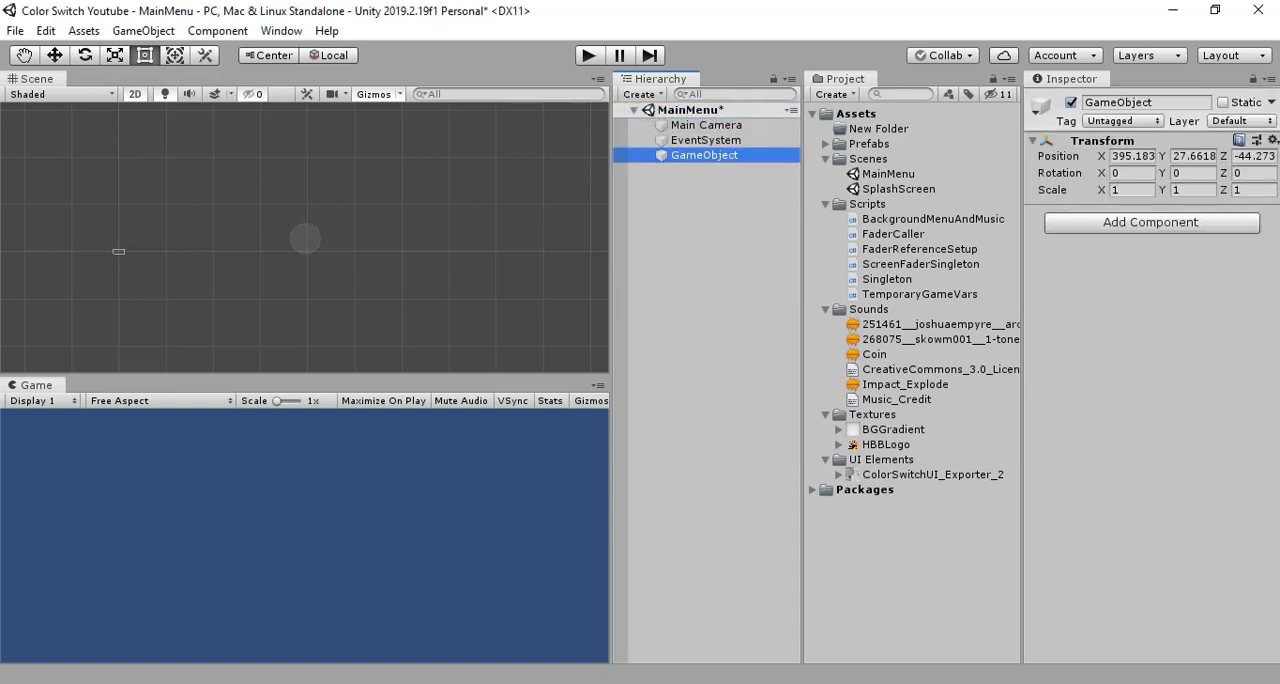
pyautogui.click(1273, 140)
pyautogui.click(1220, 162)
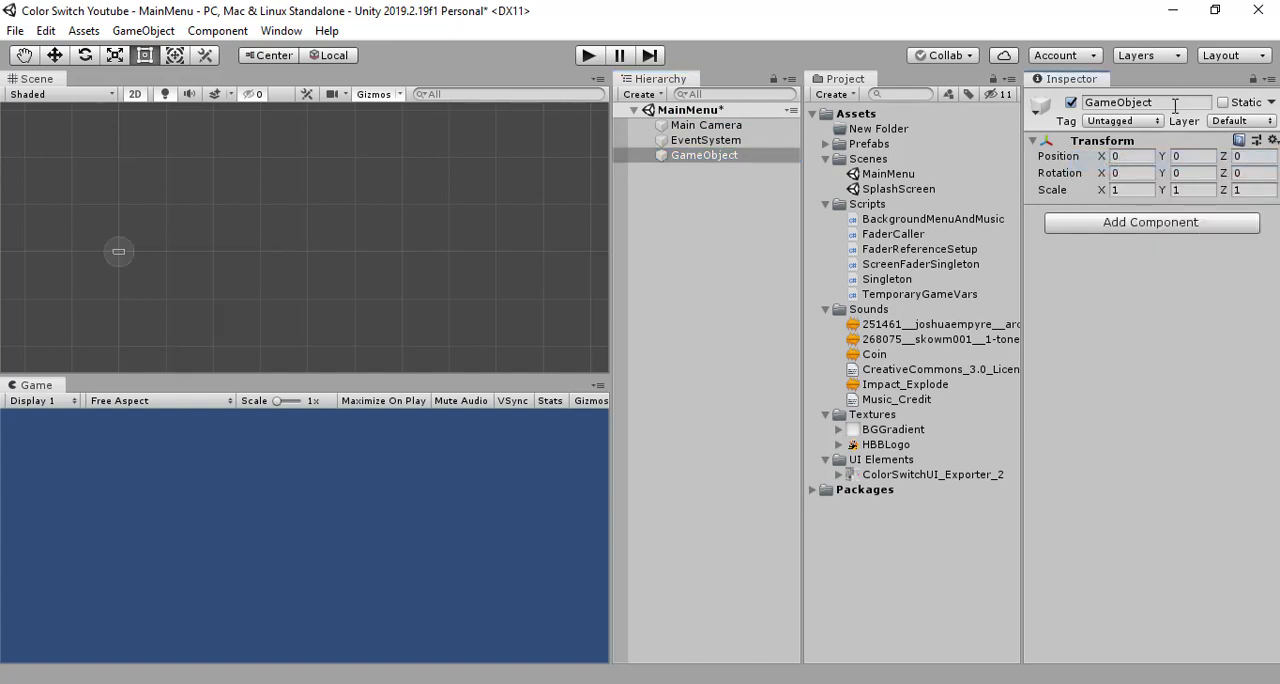
# - Rename the new empty GameObject to BackgroundMenuAndMusic
pyautogui.click(1176, 104)
pyautogui.write('Backgroun')
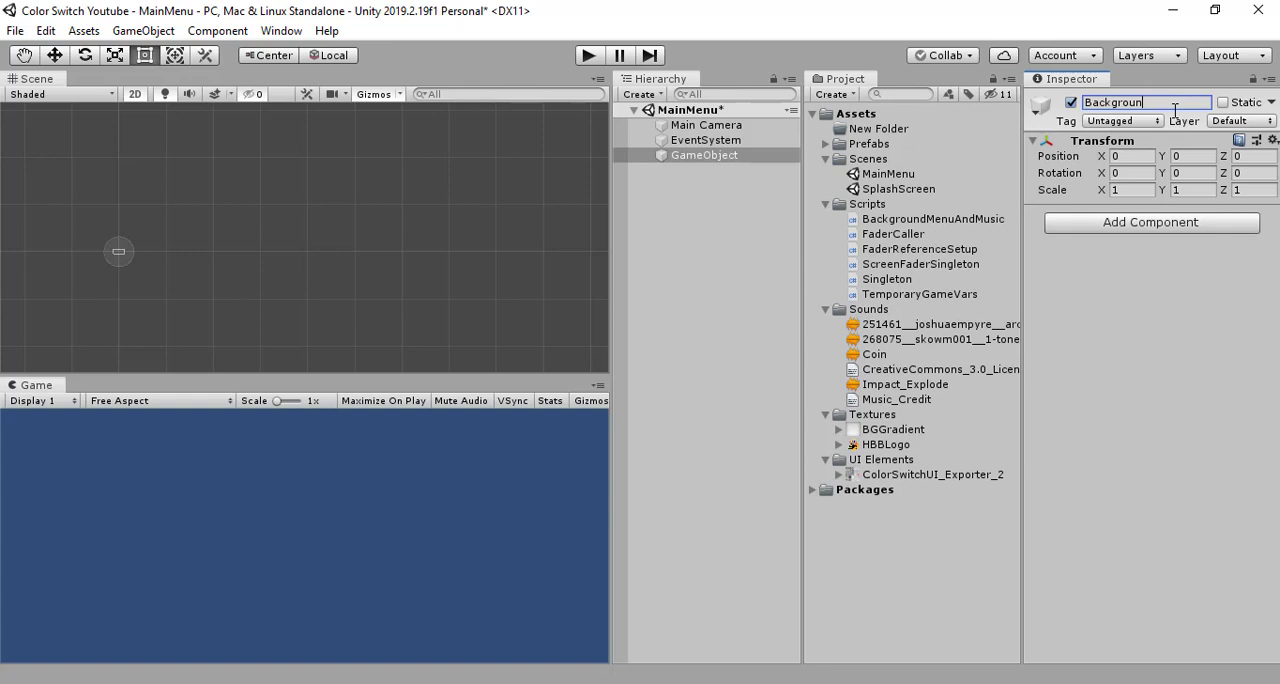
pyautogui.write('dMenuAndMusic')
pyautogui.press('Return')
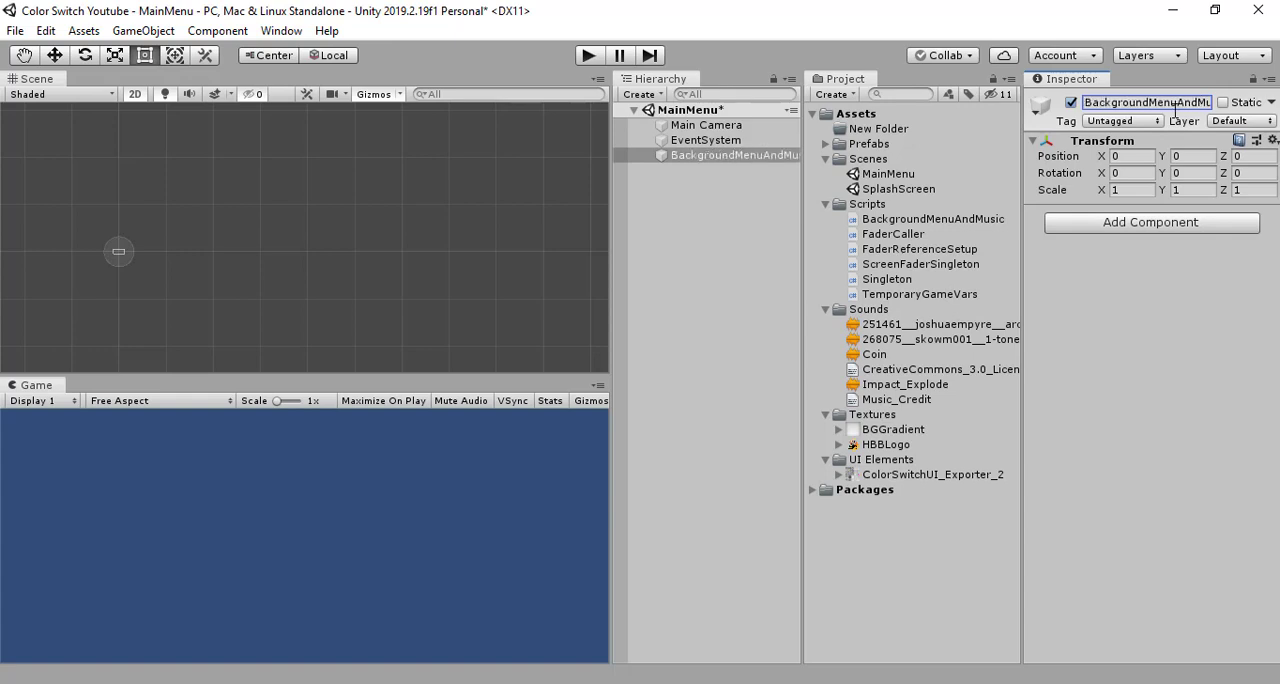
# - Add an Audio Source component to the BackgroundMenuAndMusic object and enable Loop on it
pyautogui.click(706, 214)
pyautogui.click(724, 158)
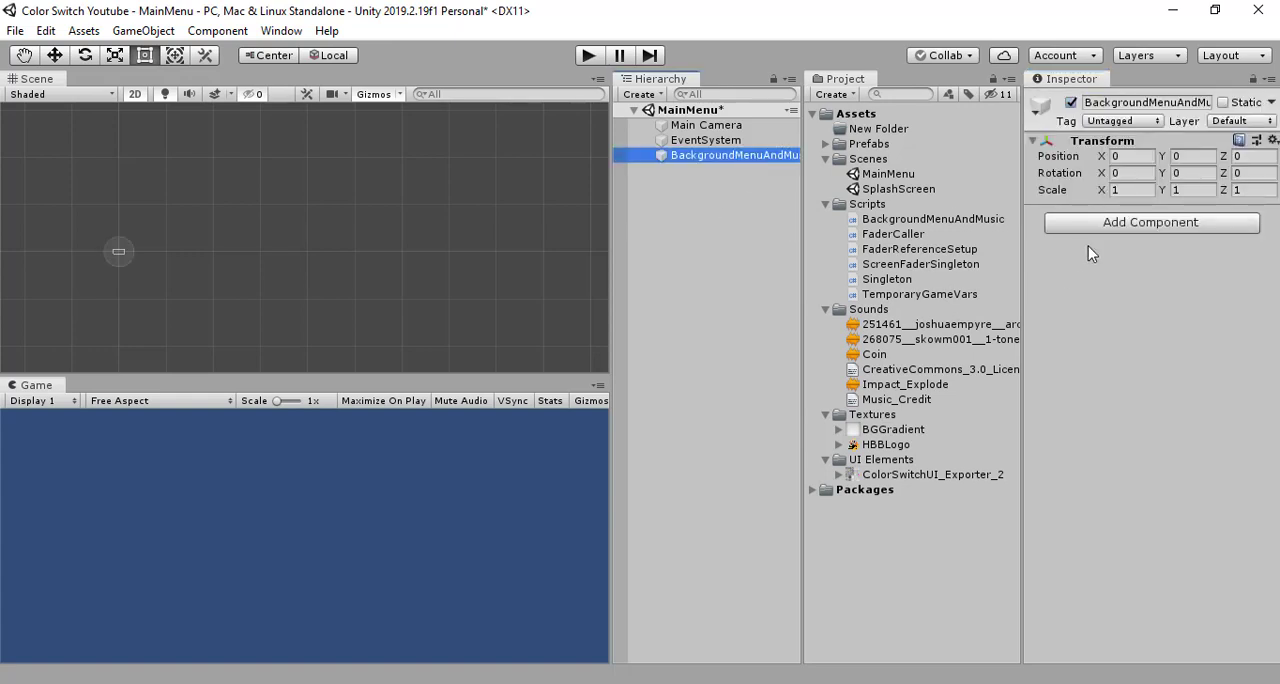
pyautogui.click(1150, 222)
pyautogui.click(1194, 446)
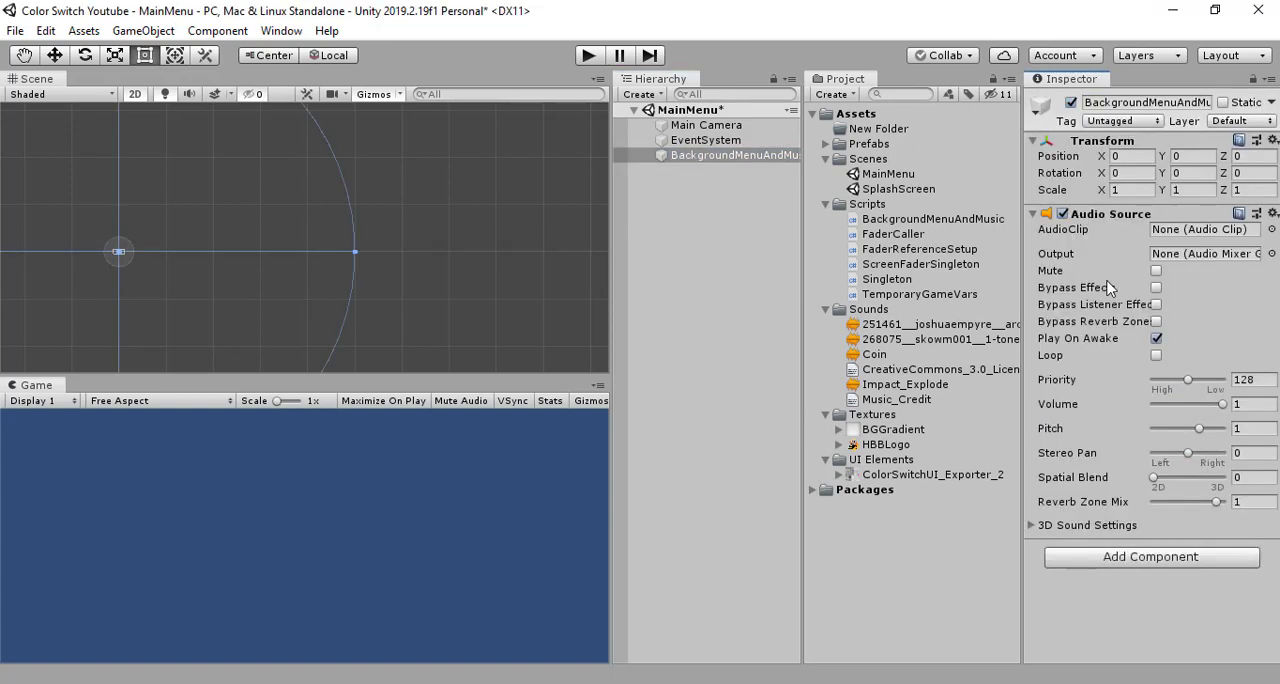
pyautogui.click(1156, 355)
# - Attach the BackgroundMenuAndMusic script to the BackgroundMenuAndMusic object and set its Local Sound Volume to 0.3
pyautogui.click(660, 233)
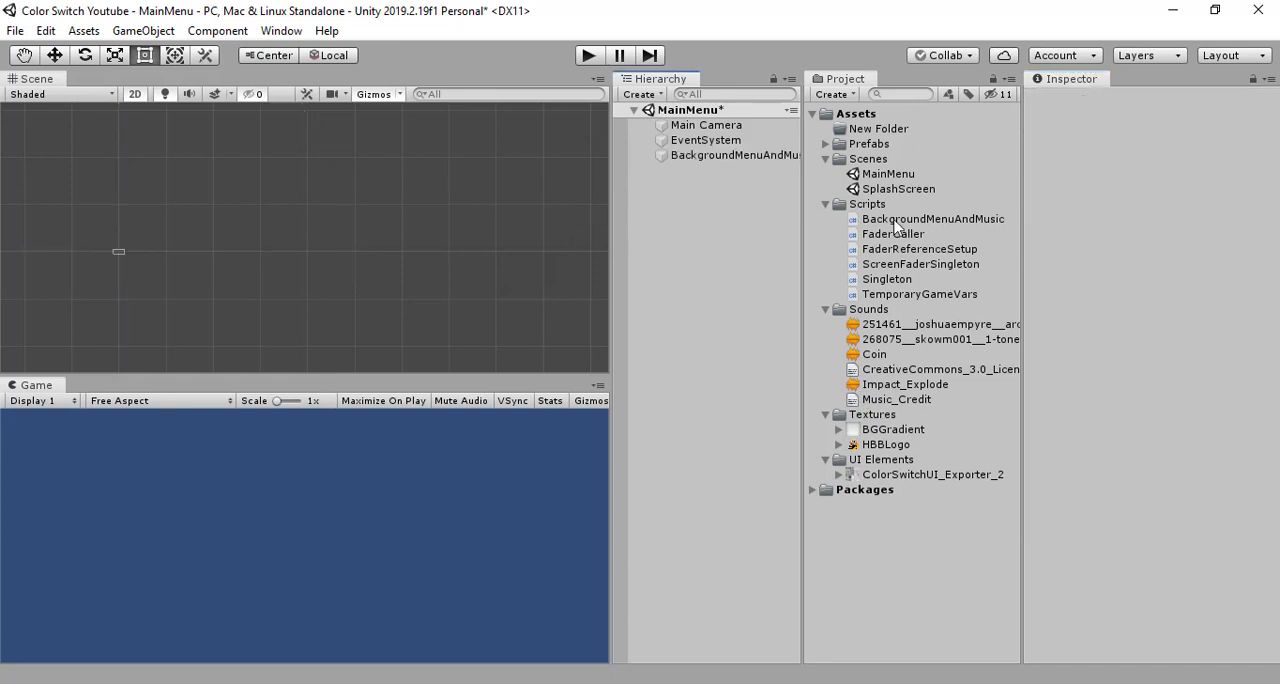
pyautogui.moveTo(895, 219); pyautogui.dragTo(732, 154)
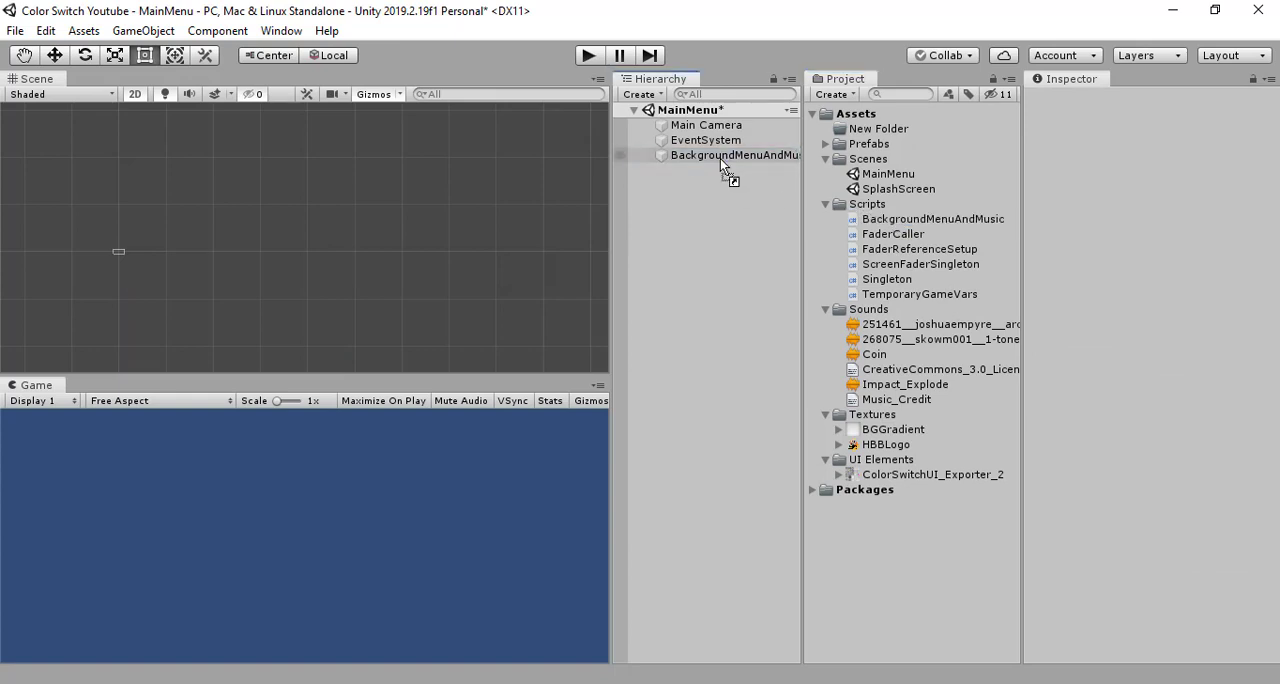
pyautogui.click(717, 157)
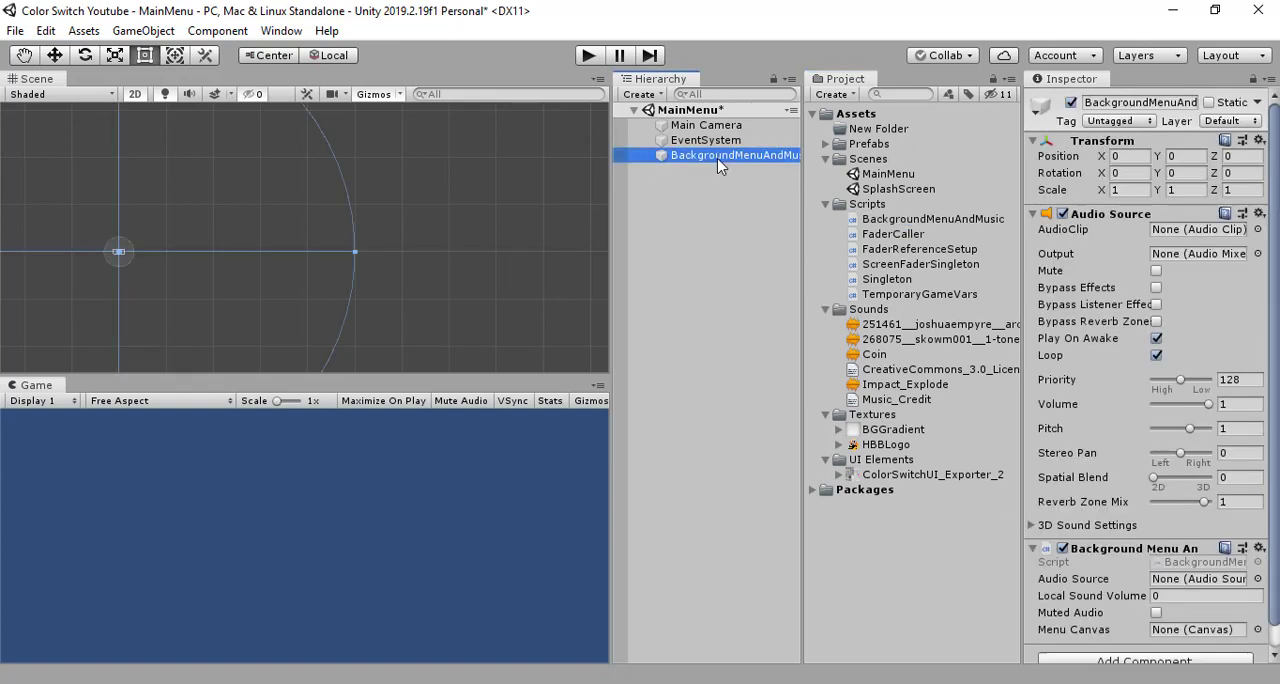
pyautogui.click(1181, 597)
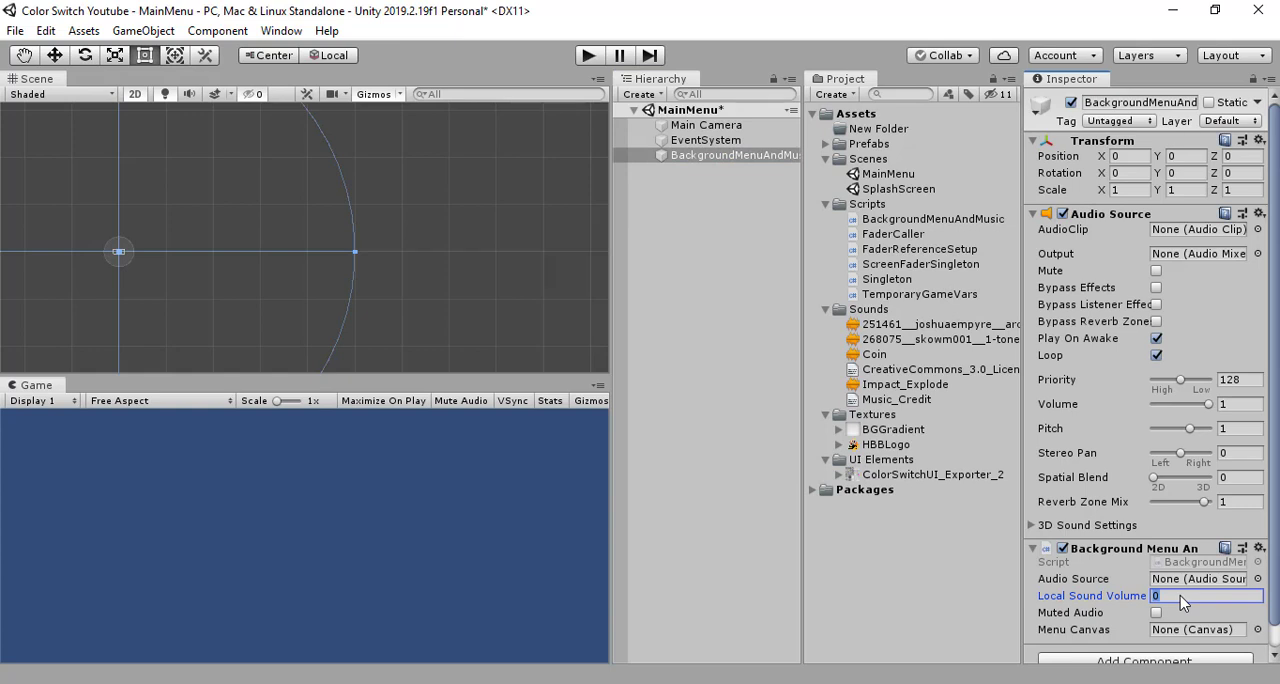
pyautogui.write('0.3')
pyautogui.scroll(-1, 1175, 523)
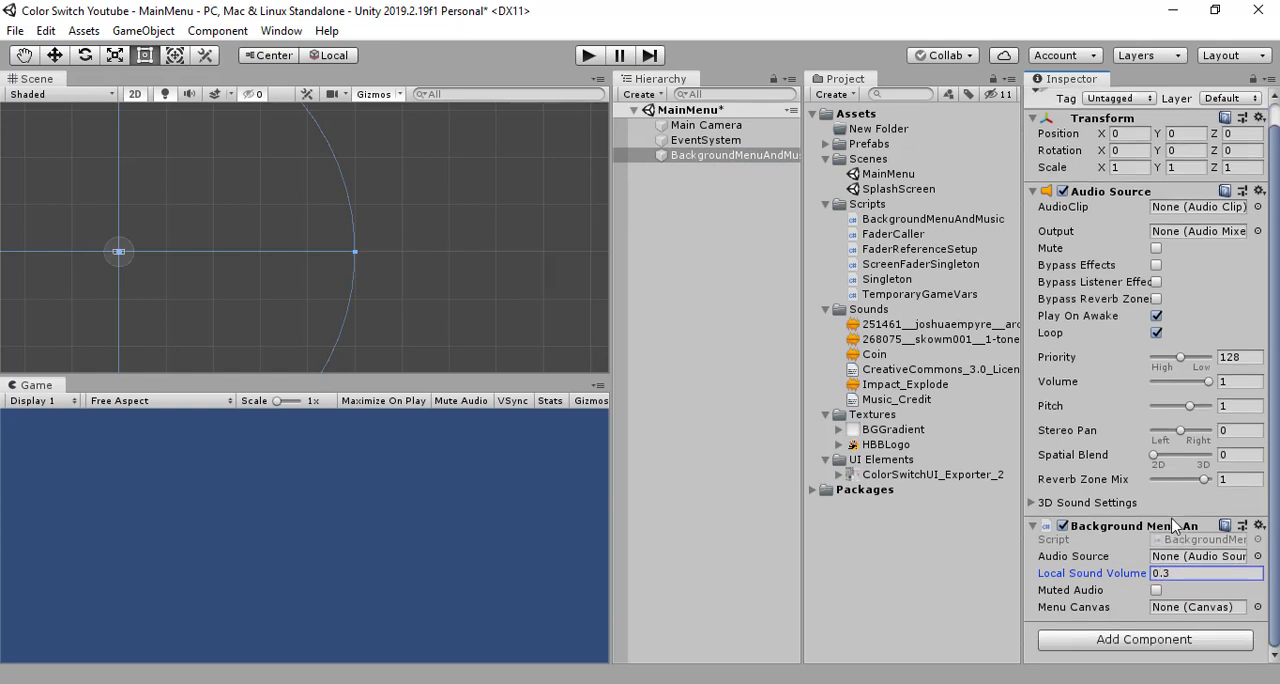
pyautogui.click(723, 209)
pyautogui.rightClick(720, 158)
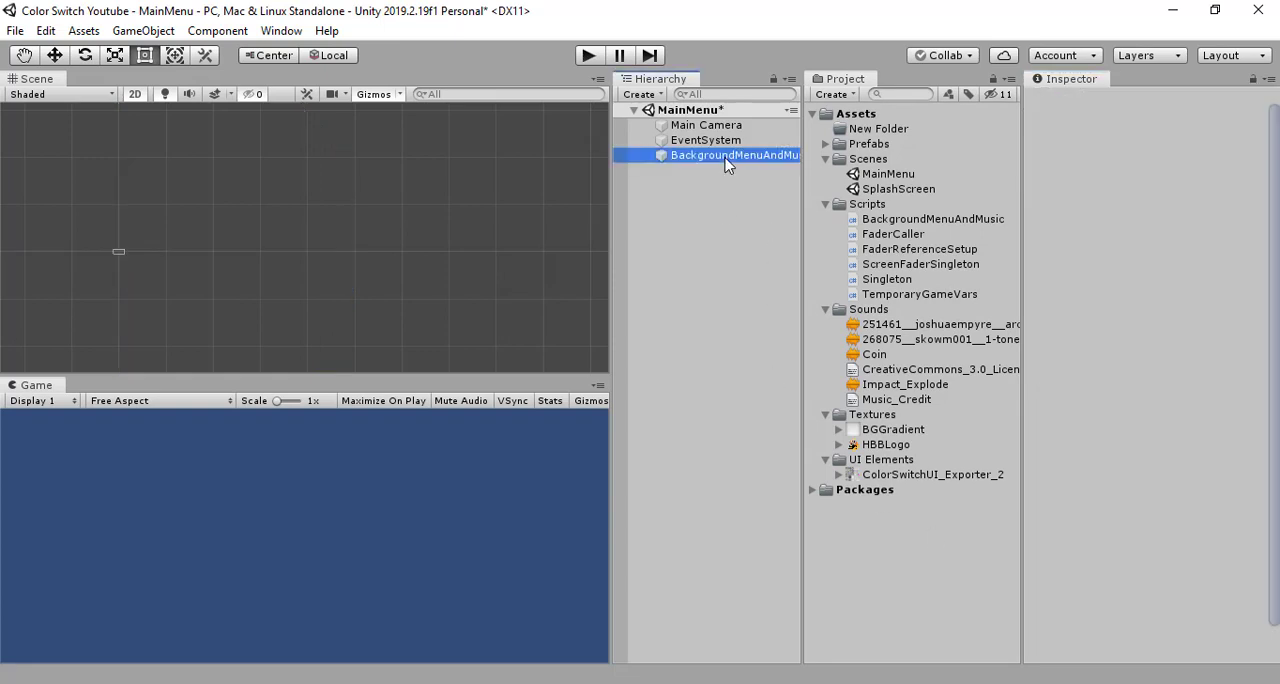
pyautogui.click(665, 180)
pyautogui.click(685, 215)
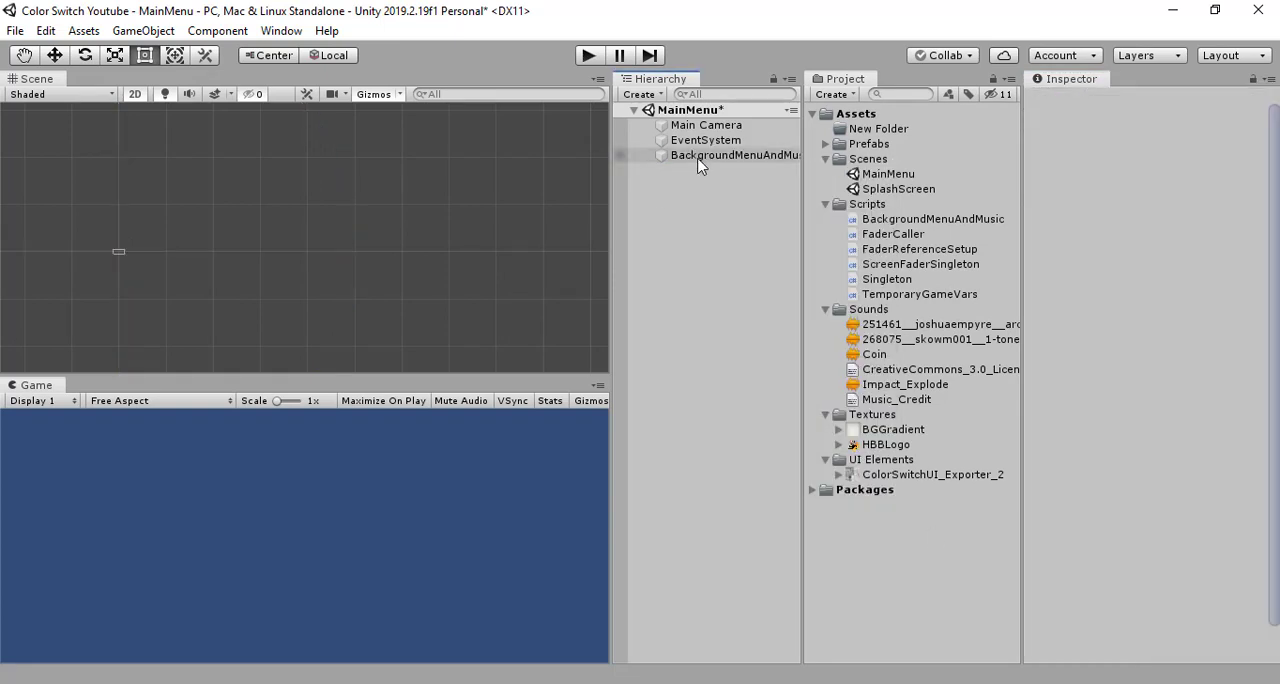
# - Create a UI Canvas as a child of the BackgroundMenuAndMusic object
pyautogui.click(698, 163)
pyautogui.rightClick(698, 165)
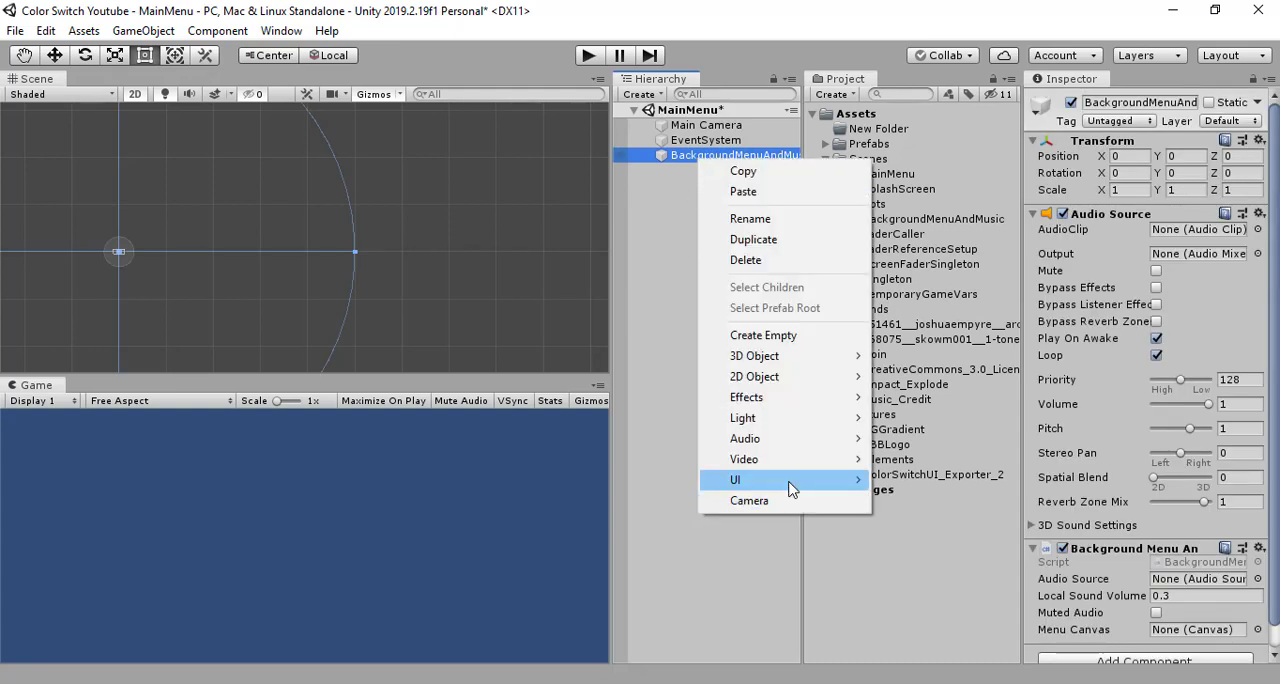
pyautogui.moveTo(789, 486)
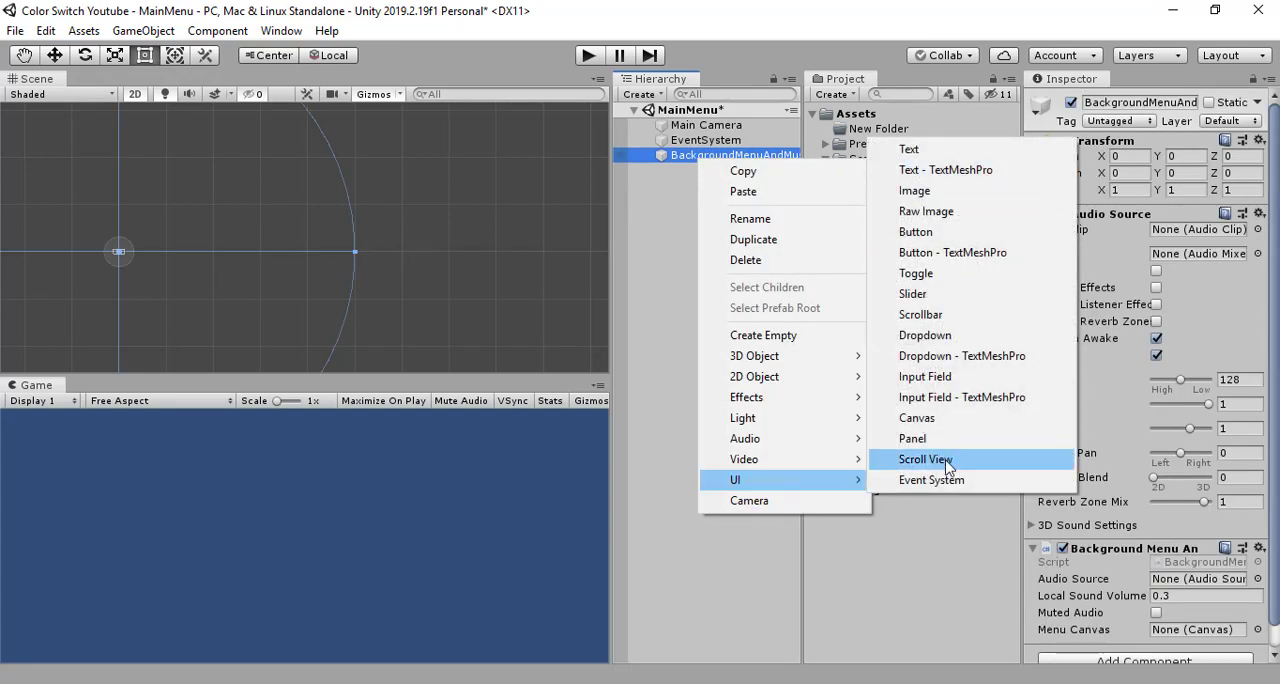
pyautogui.click(945, 419)
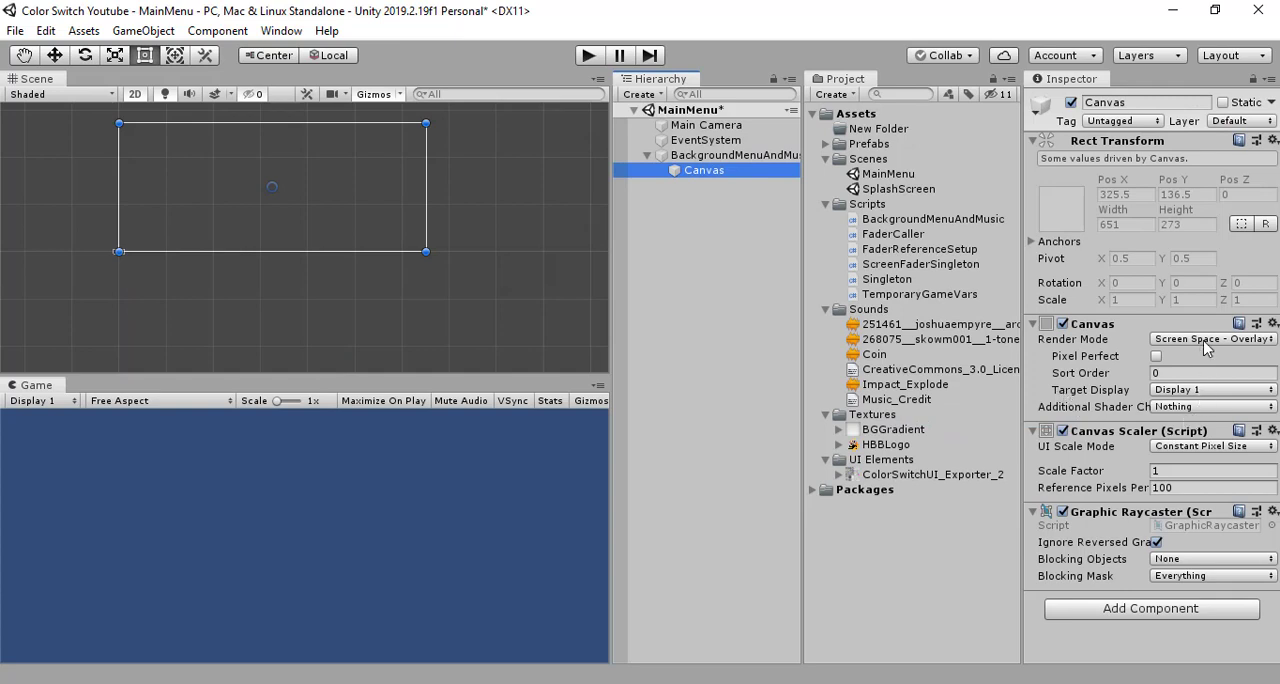
# - Set the canvas's UI Scale Mode to Scale With Screen Size and its Match value to 1 (Height)
pyautogui.click(1213, 446)
pyautogui.click(1200, 487)
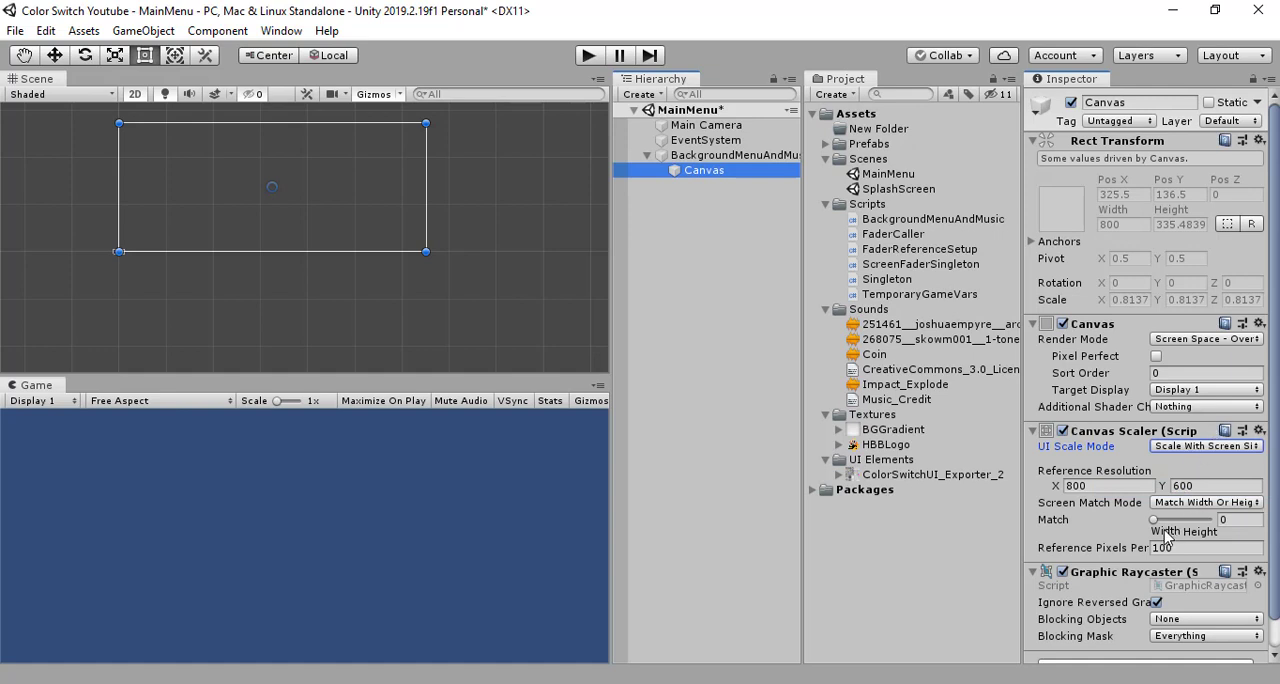
pyautogui.moveTo(1155, 520); pyautogui.dragTo(1212, 521)
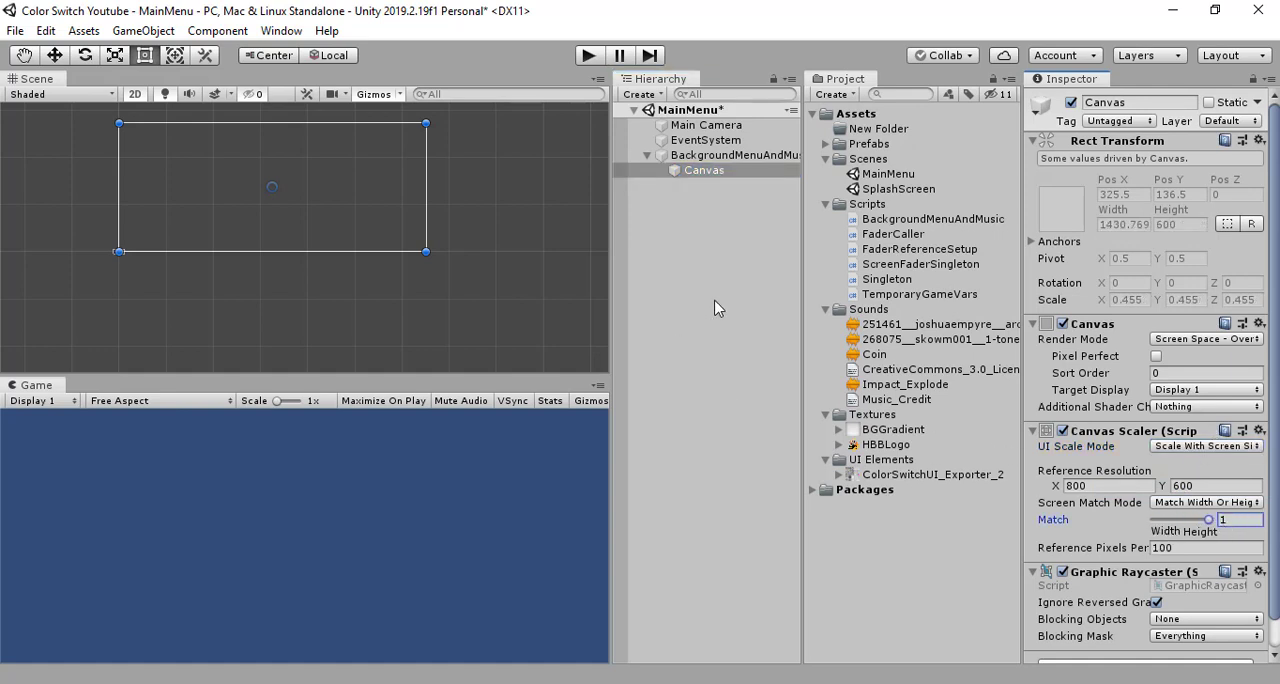
# - Rename the child canvas to MenuCanvas
pyautogui.click(1088, 102)
pyautogui.click(1088, 102)
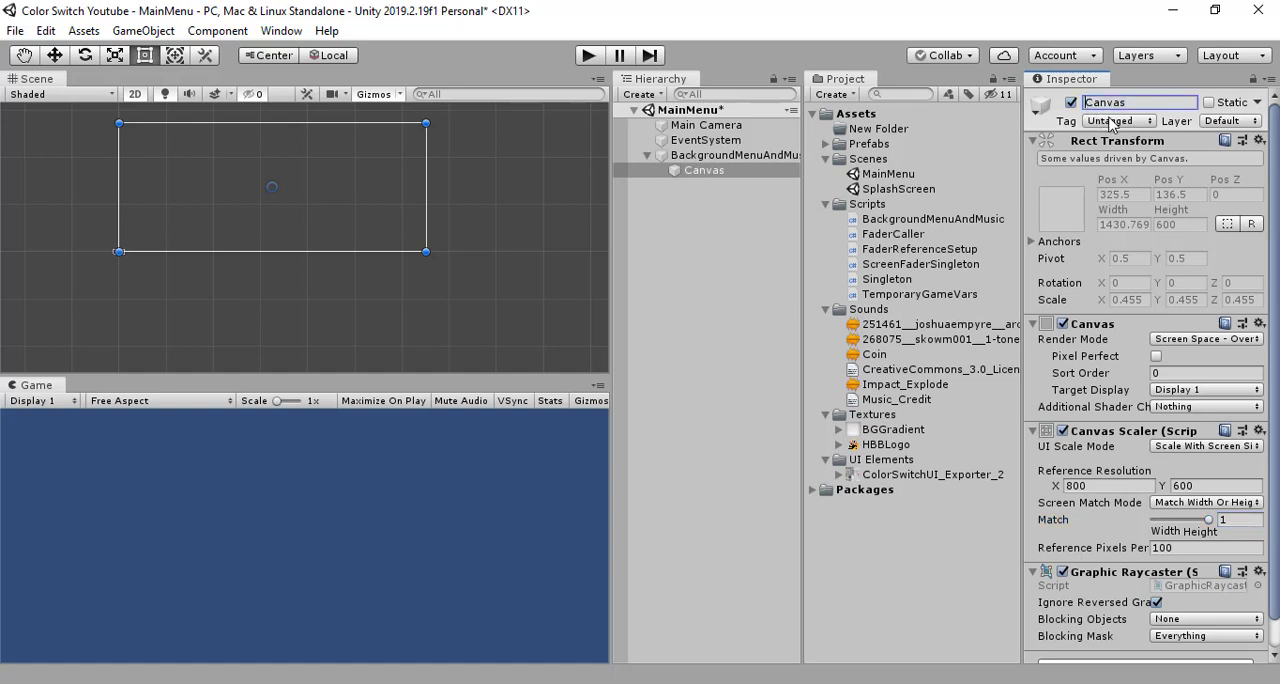
pyautogui.write('Menu')
pyautogui.press('Return')
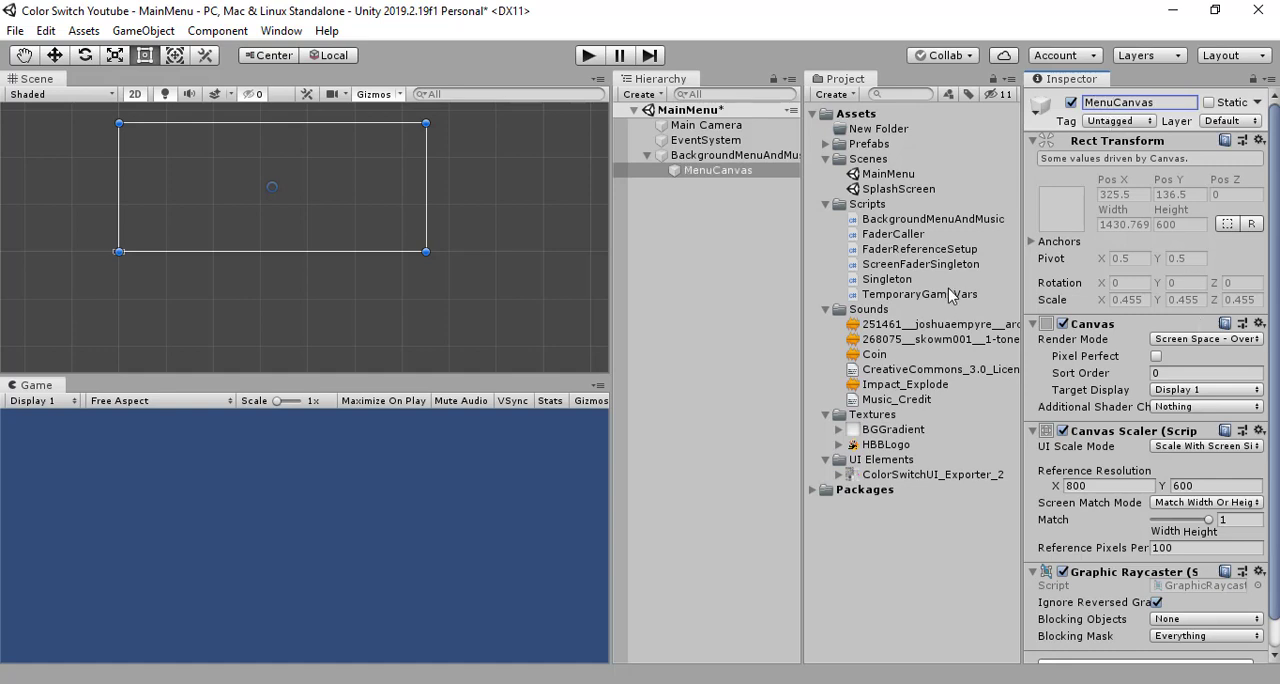
pyautogui.click(727, 218)
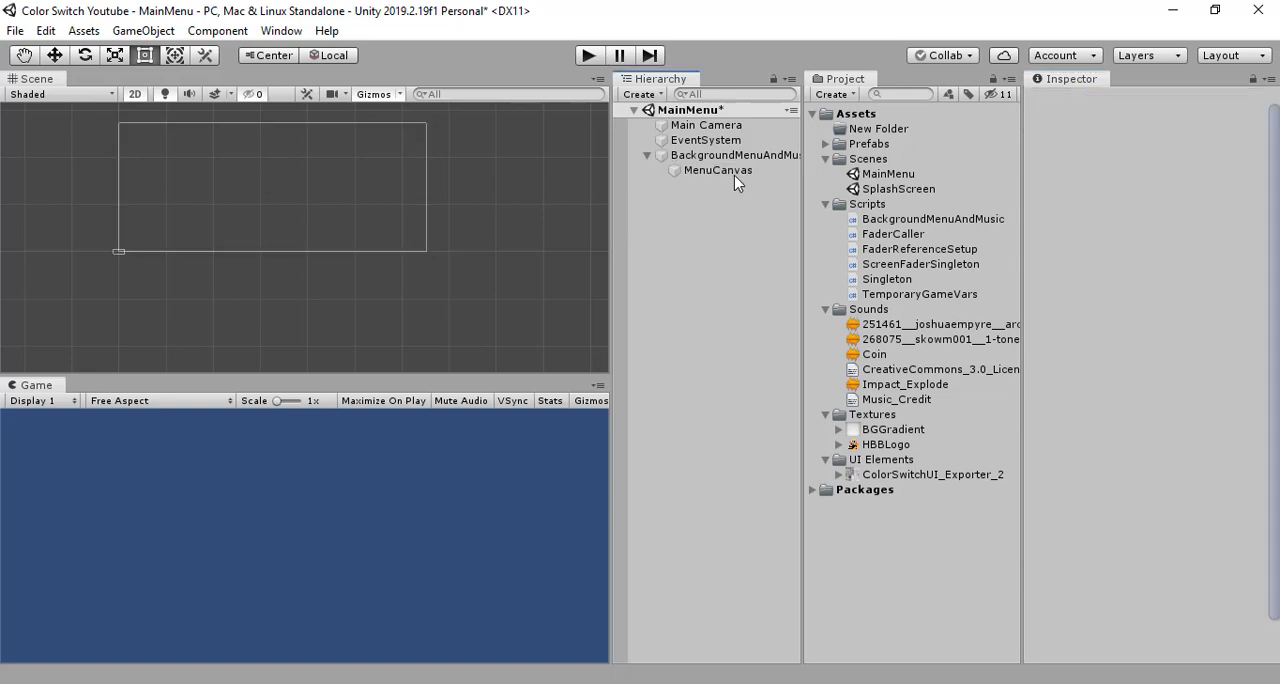
pyautogui.click(734, 172)
pyautogui.click(731, 206)
pyautogui.click(729, 172)
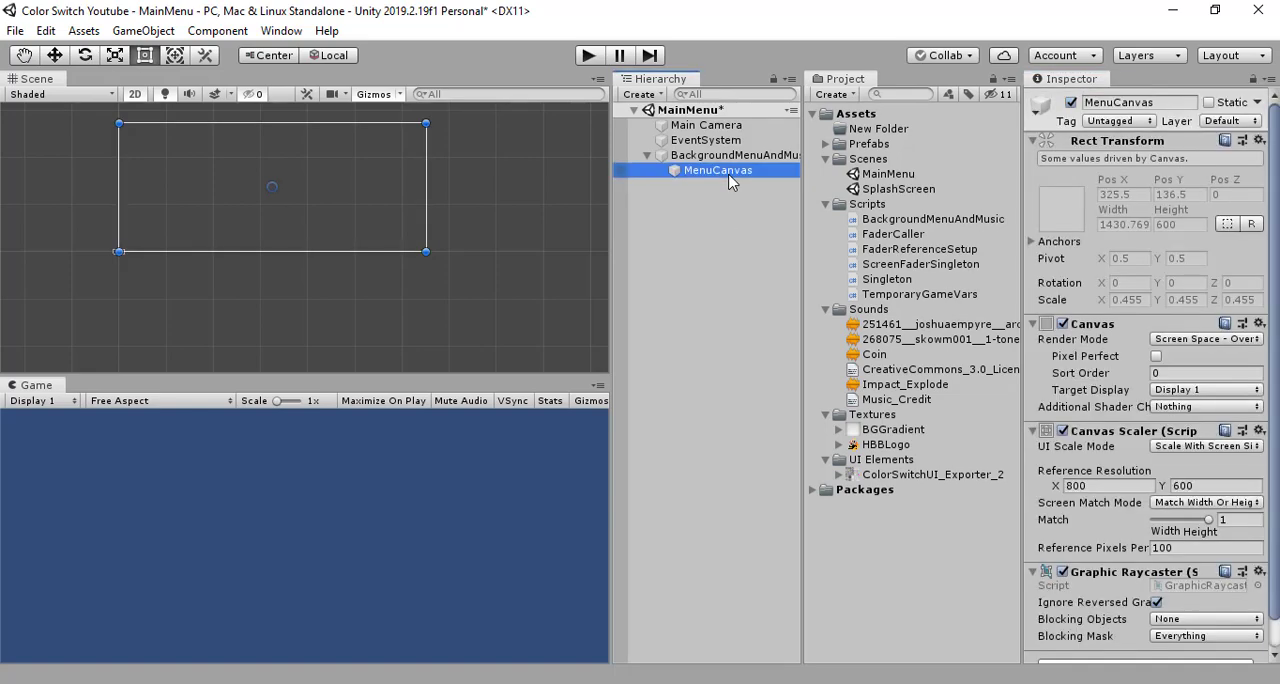
pyautogui.click(730, 155)
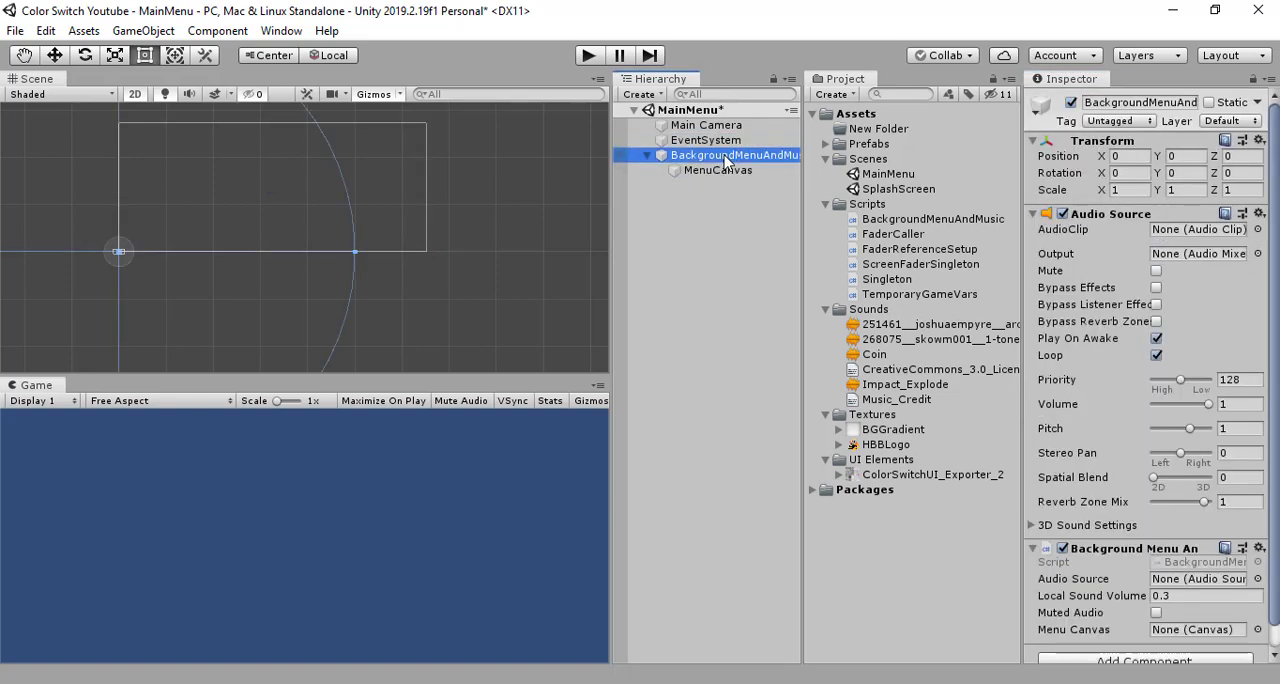
pyautogui.click(736, 233)
pyautogui.click(740, 172)
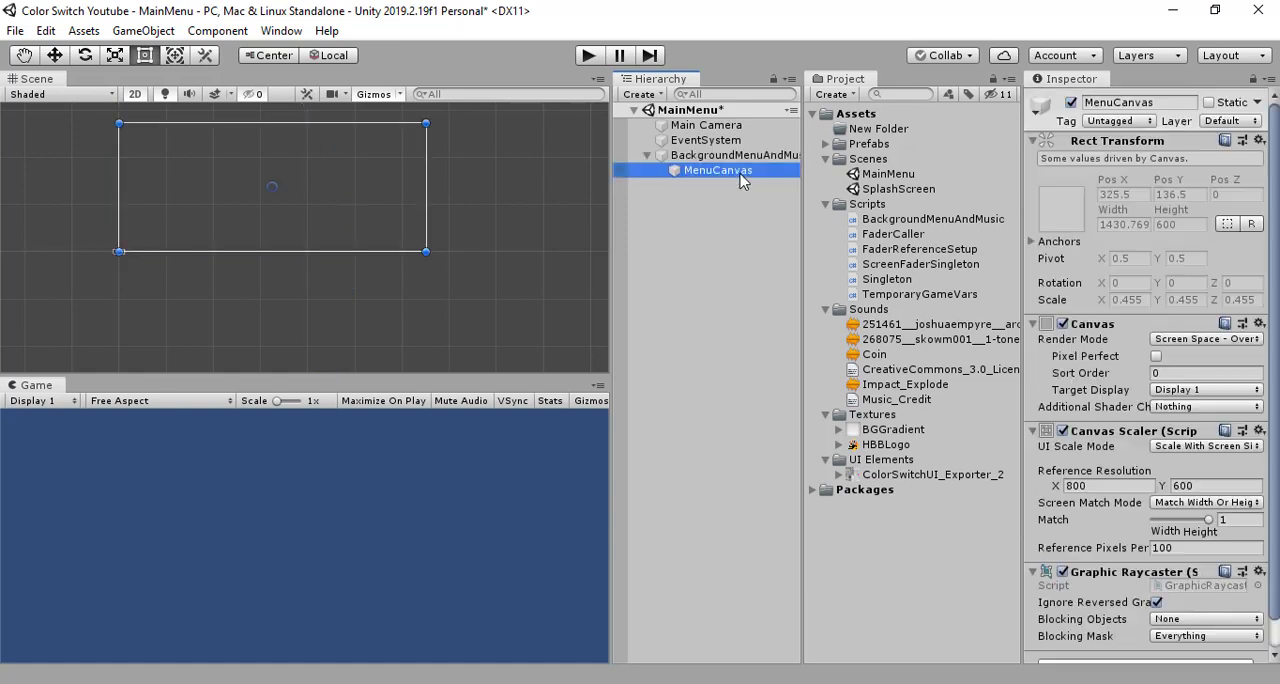
pyautogui.click(706, 140)
# - Assign MenuCanvas to the Menu Canvas reference of the script on the BackgroundMenuAndMusic object
pyautogui.click(730, 155)
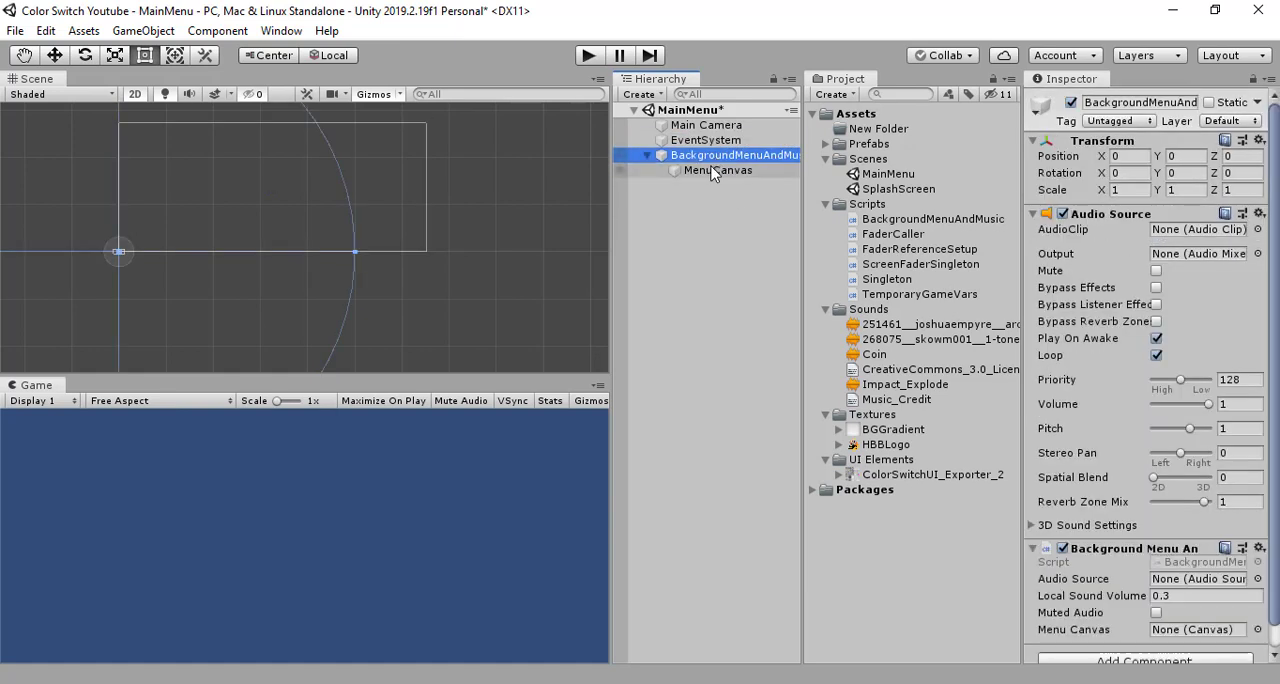
pyautogui.moveTo(1001, 454); pyautogui.dragTo(1160, 632)
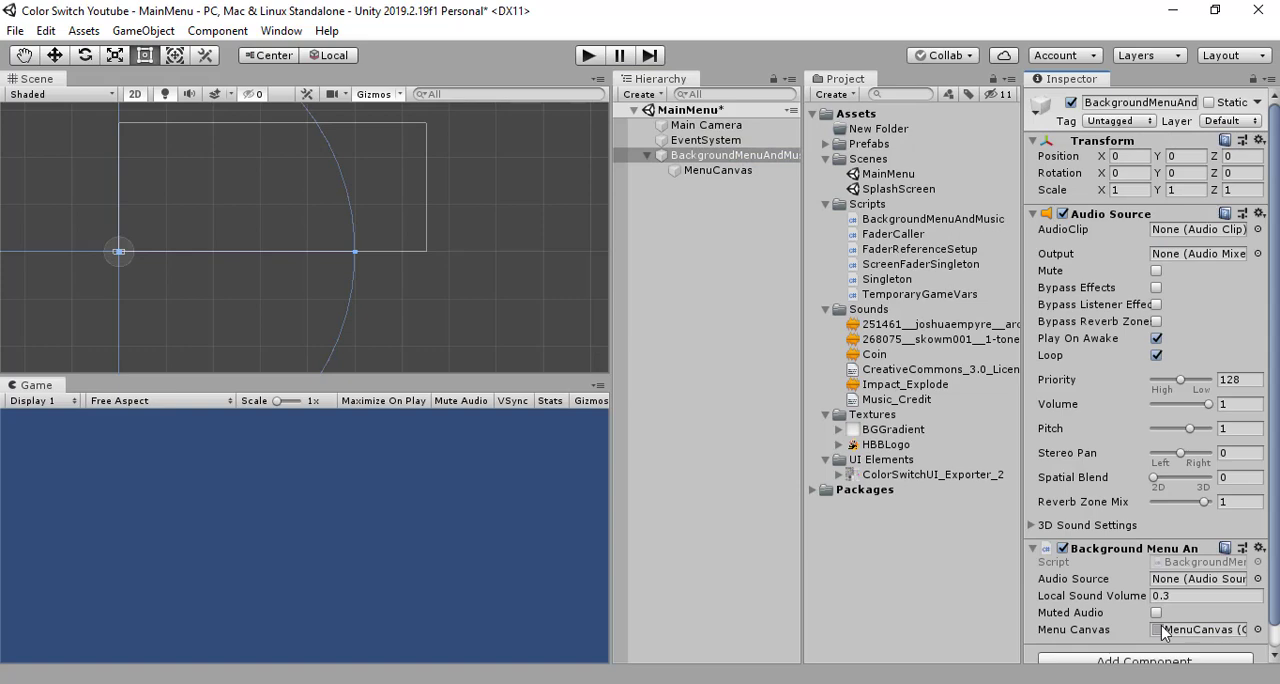
pyautogui.click(672, 285)
# - Create a UI Image as a child of MenuCanvas
pyautogui.click(710, 171)
pyautogui.rightClick(706, 171)
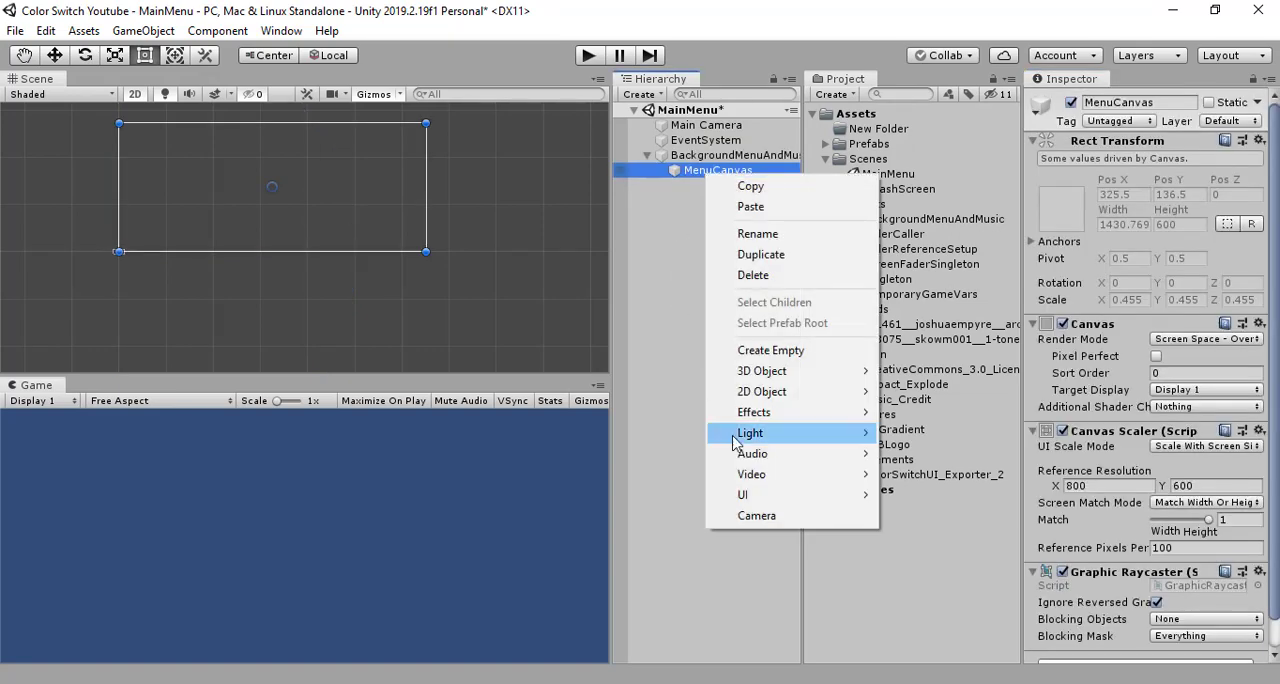
pyautogui.moveTo(789, 502)
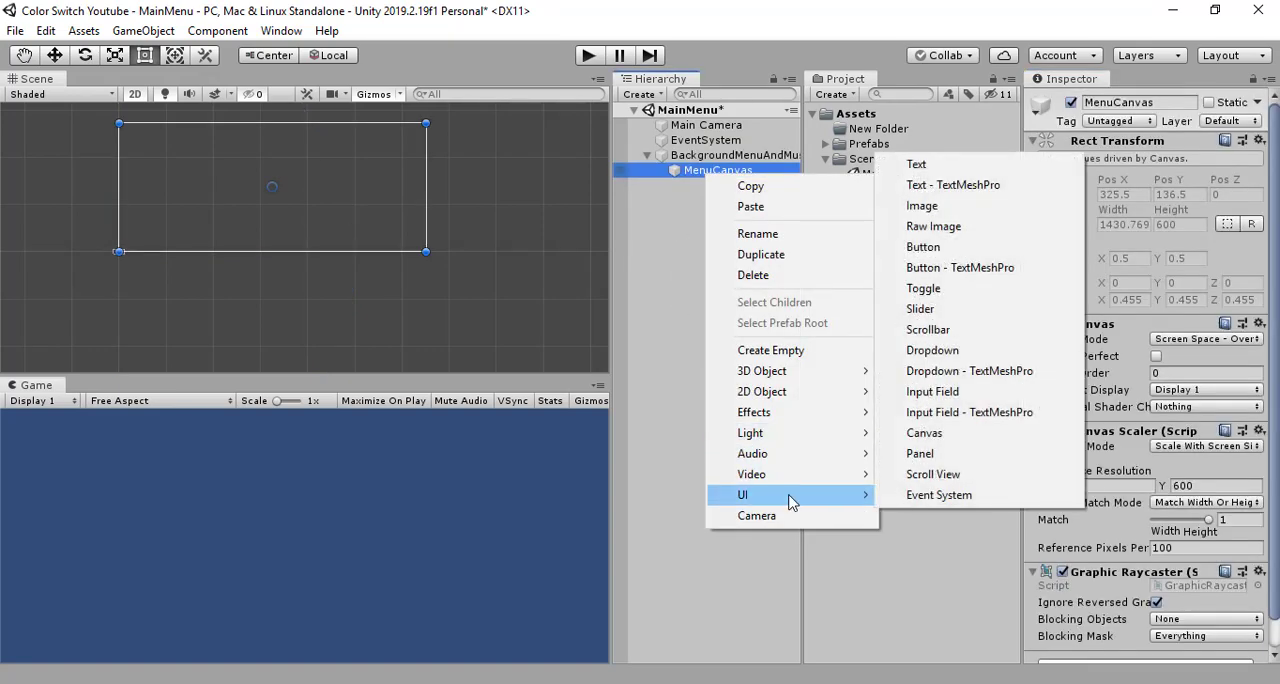
pyautogui.click(922, 205)
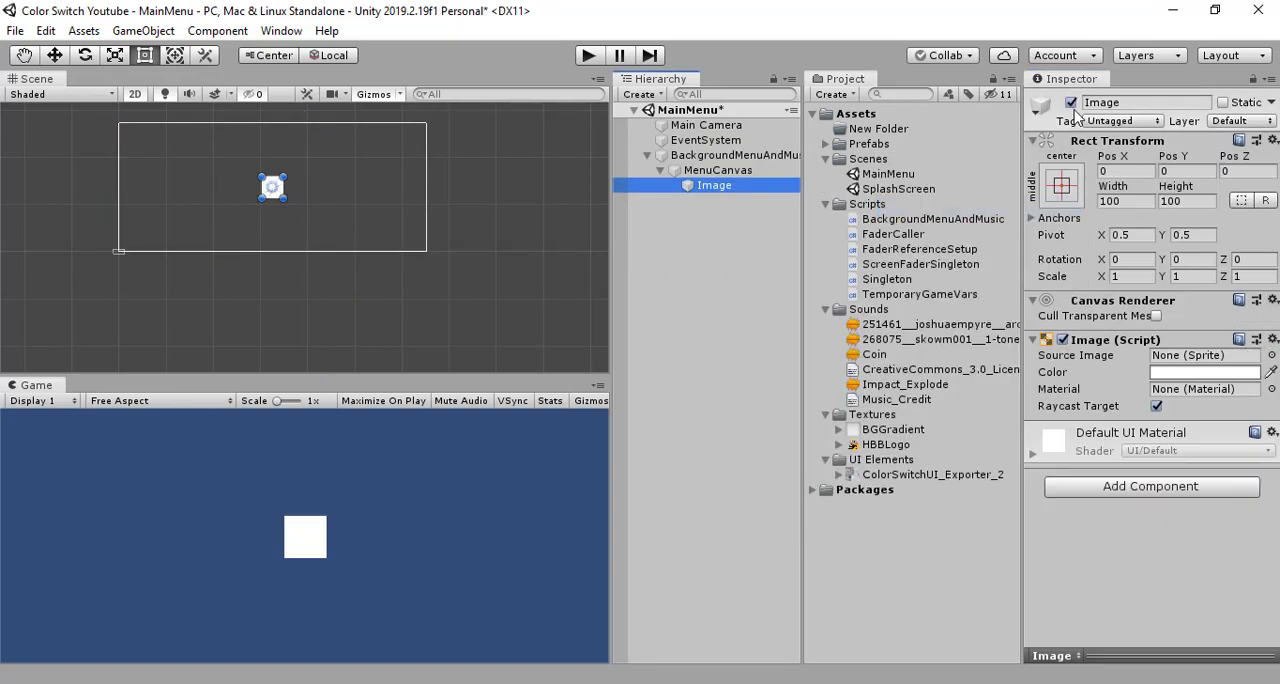
# - Rename the new image object to MenuWindowGradient
pyautogui.click(1126, 101)
pyautogui.write('Menu')
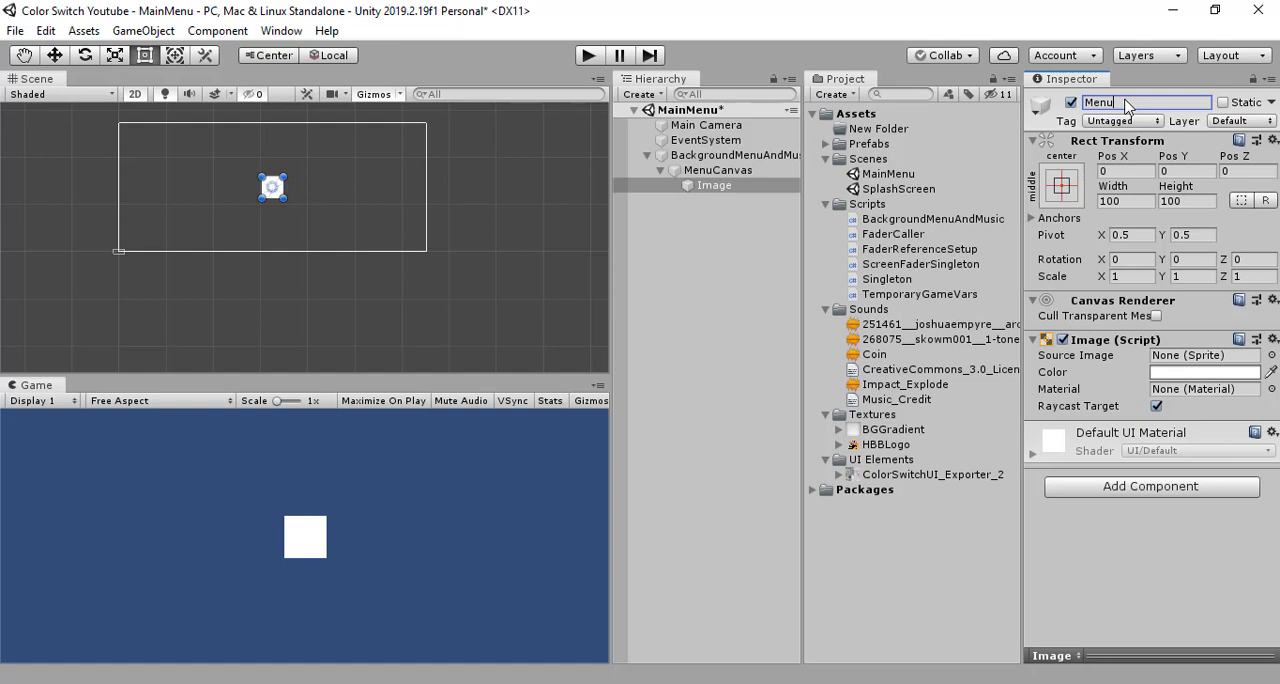
pyautogui.write('Q')
pyautogui.press('BackSpace')
pyautogui.write('WindowGradient')
pyautogui.press('Return')
# - Assign the BGGradient texture as the source image of MenuWindowGradient
pyautogui.click(746, 266)
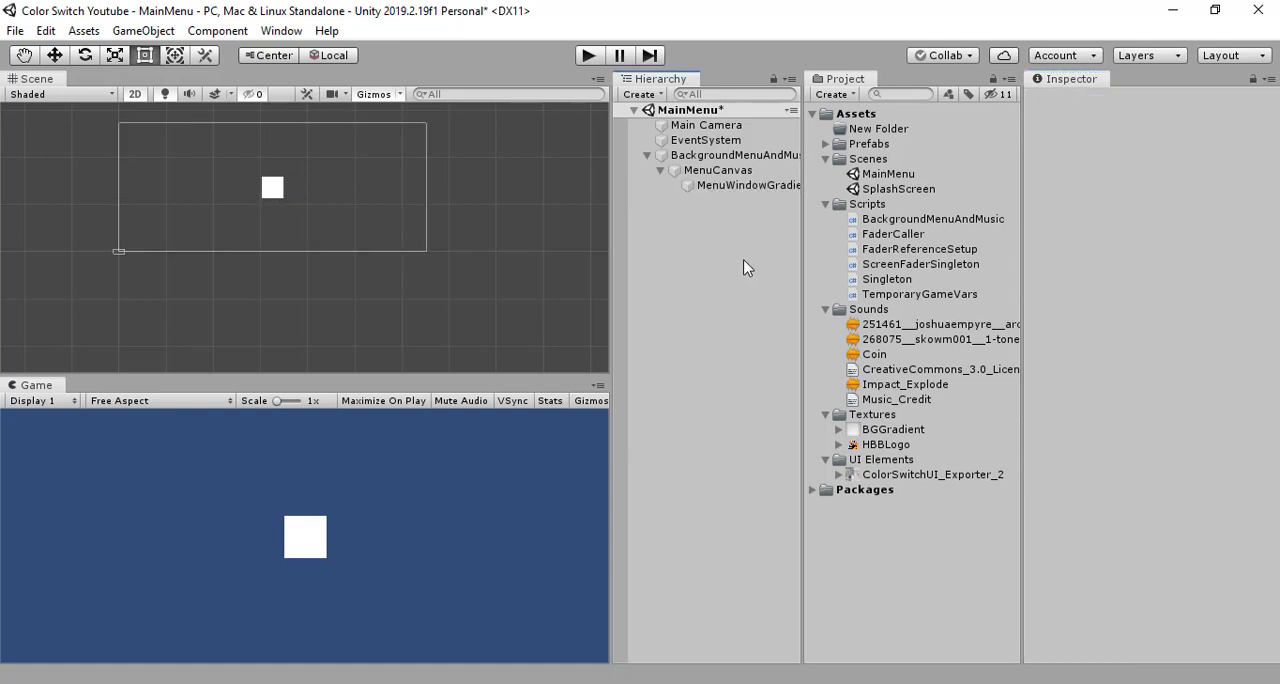
pyautogui.click(737, 185)
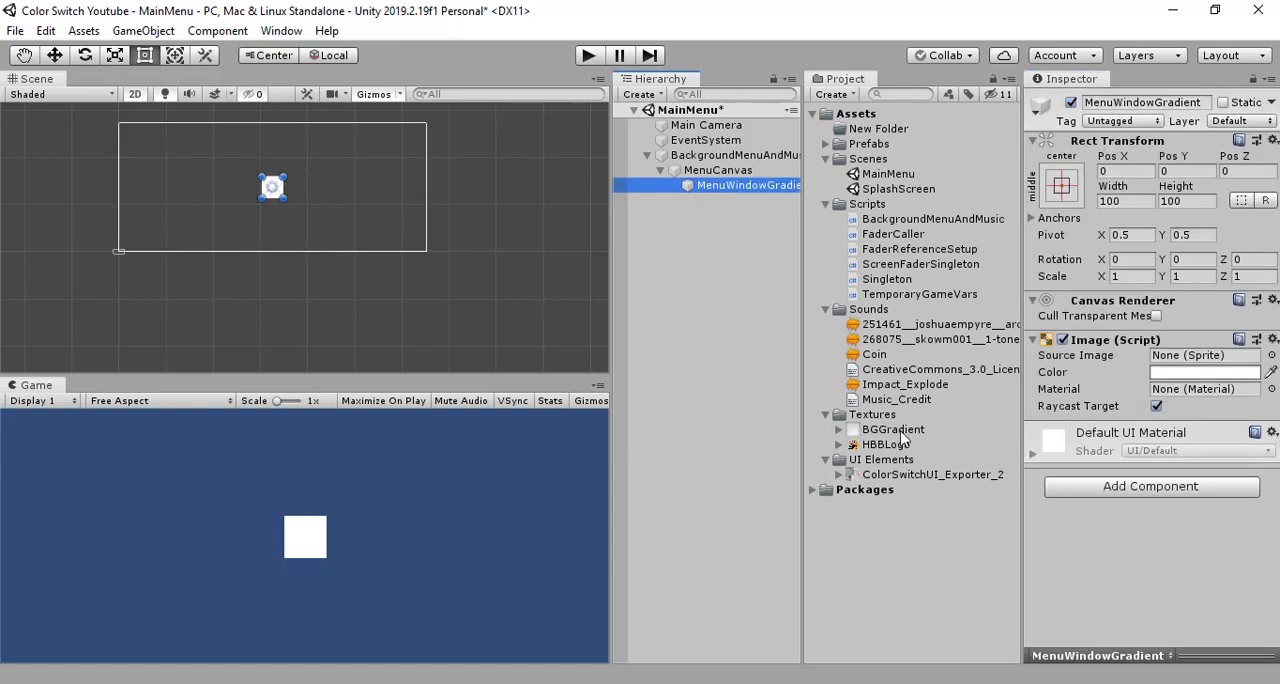
pyautogui.moveTo(893, 431); pyautogui.dragTo(1197, 358)
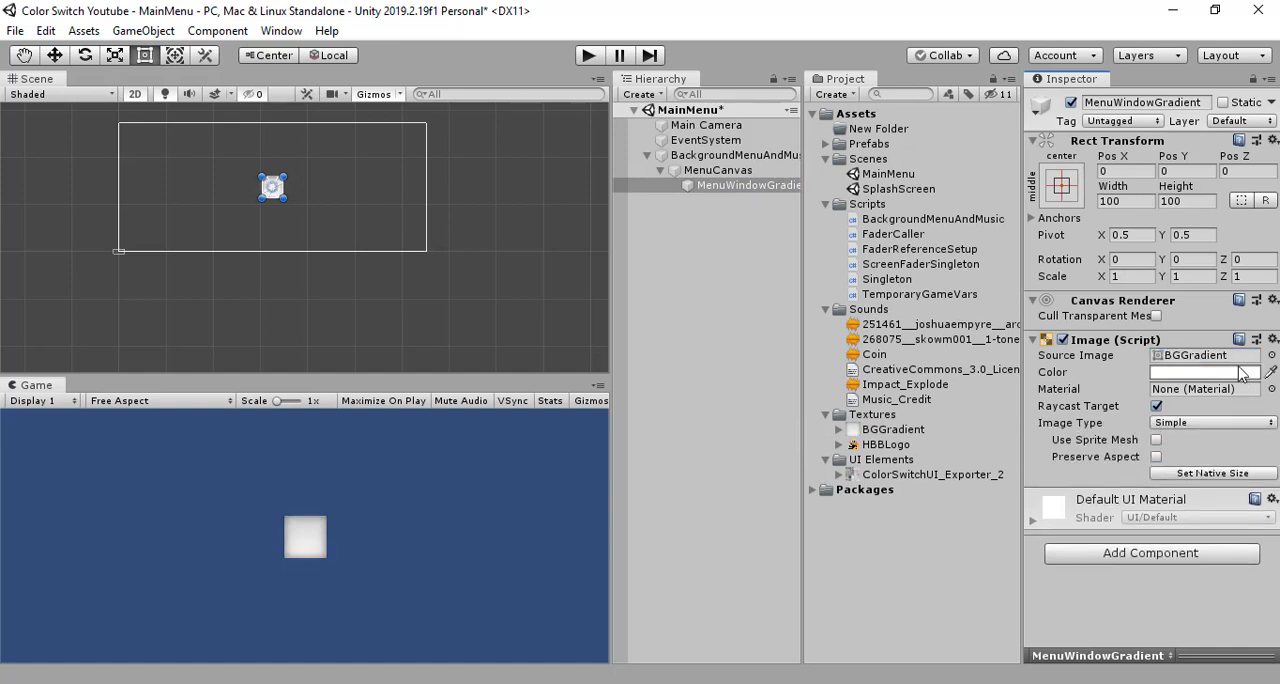
# - Make MenuWindowGradient semi-transparent by lowering its image color's alpha to about 129
pyautogui.click(1200, 372)
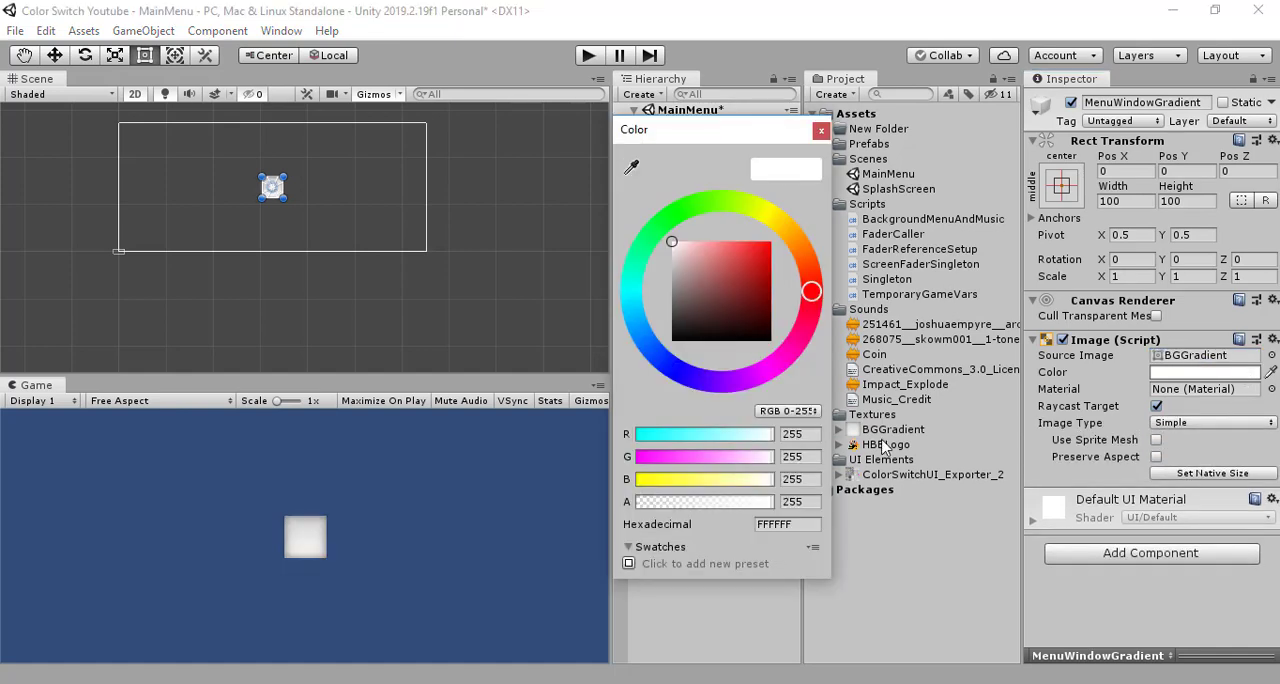
pyautogui.moveTo(757, 511); pyautogui.dragTo(707, 512)
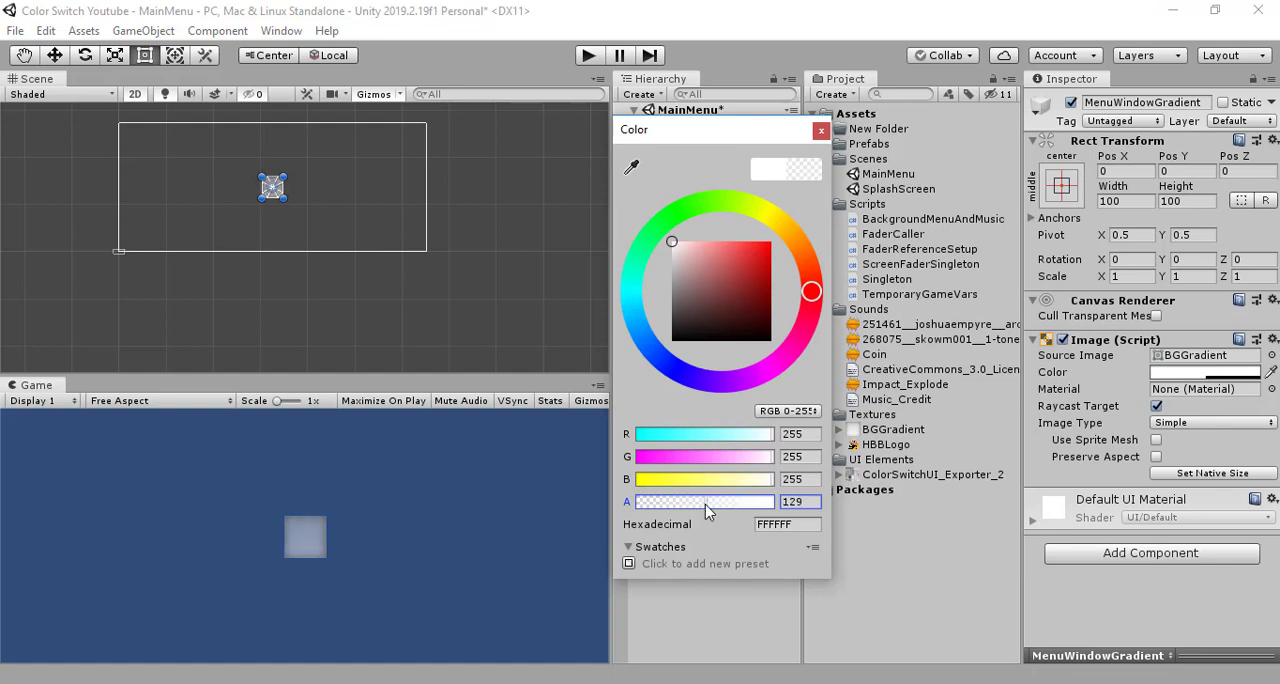
pyautogui.click(820, 131)
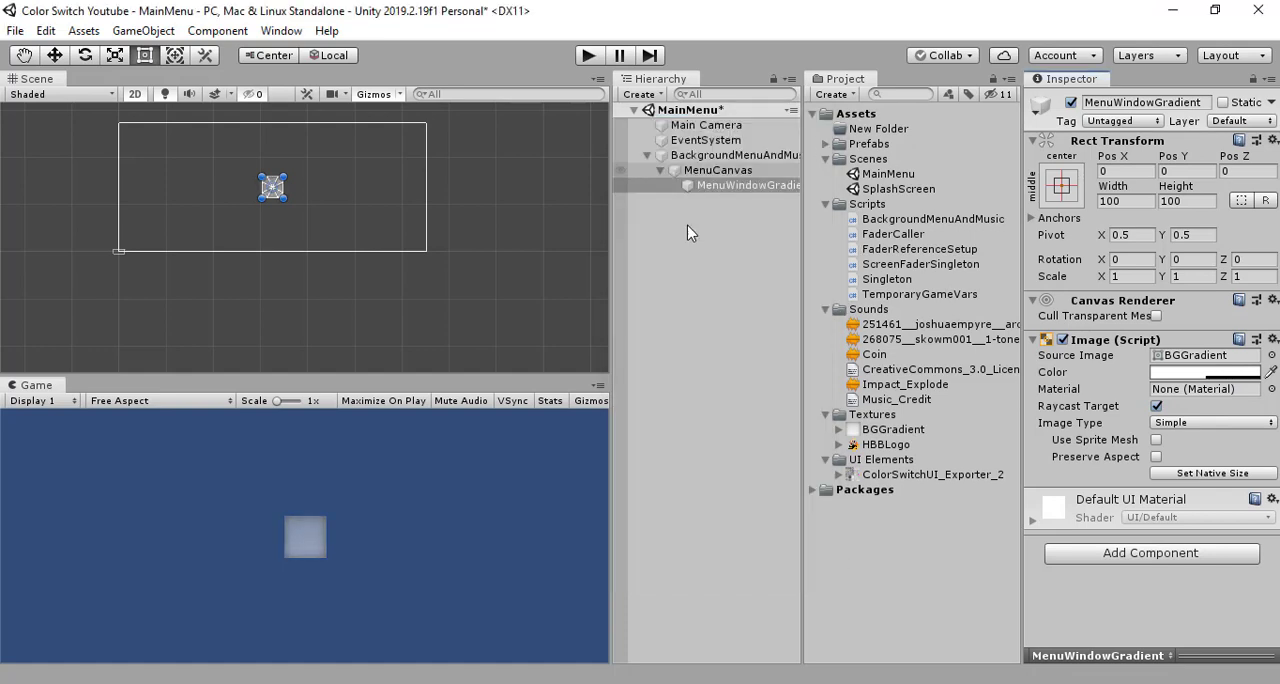
# - Set MenuWindowGradient's width to 450 and height to 550
pyautogui.click(687, 233)
pyautogui.click(720, 186)
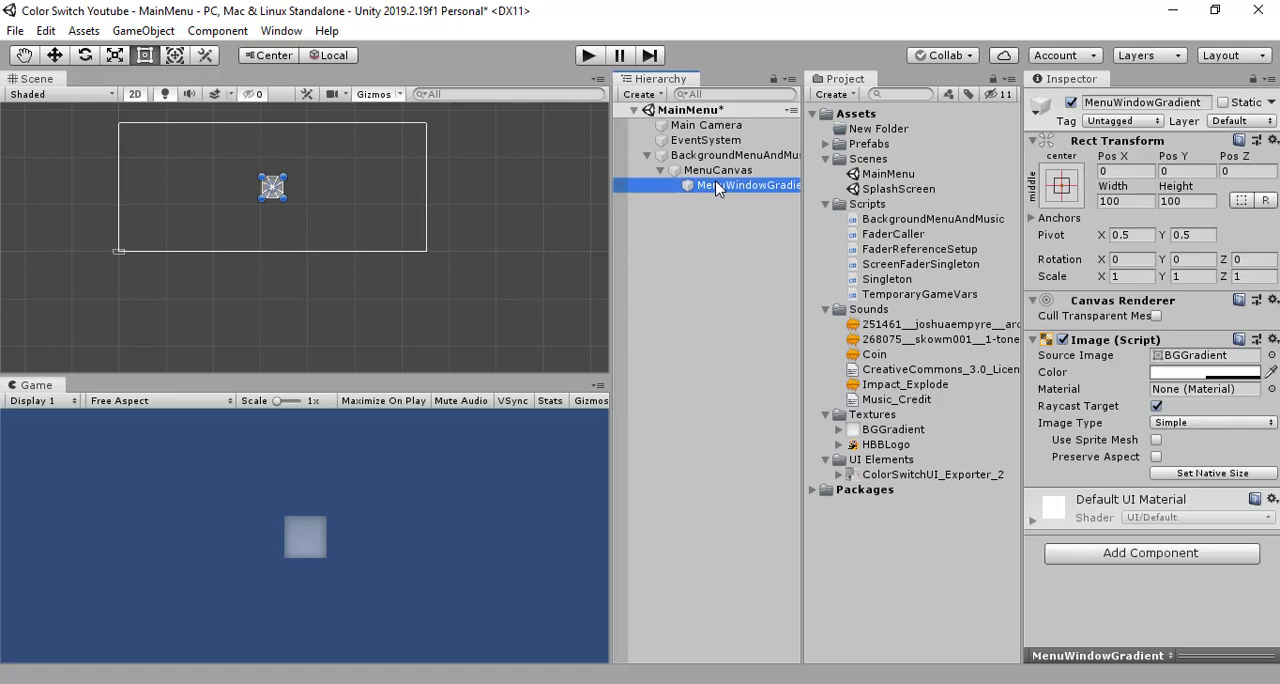
pyautogui.click(1129, 201)
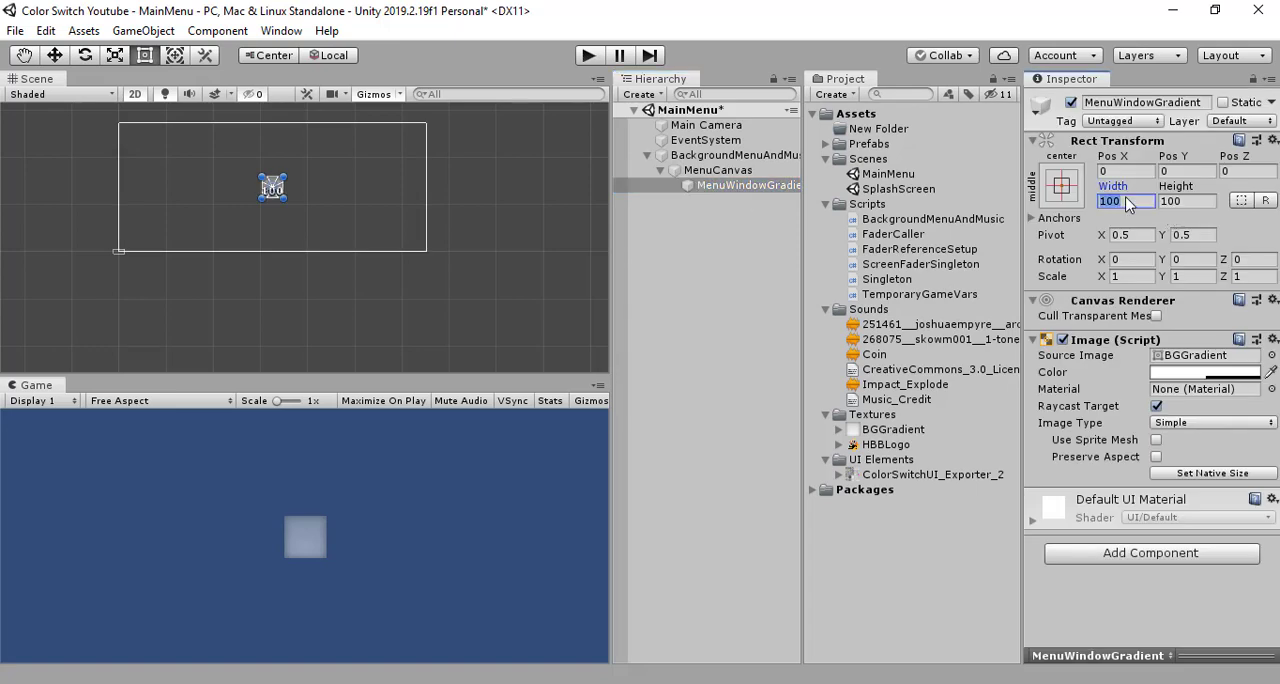
pyautogui.write('4')
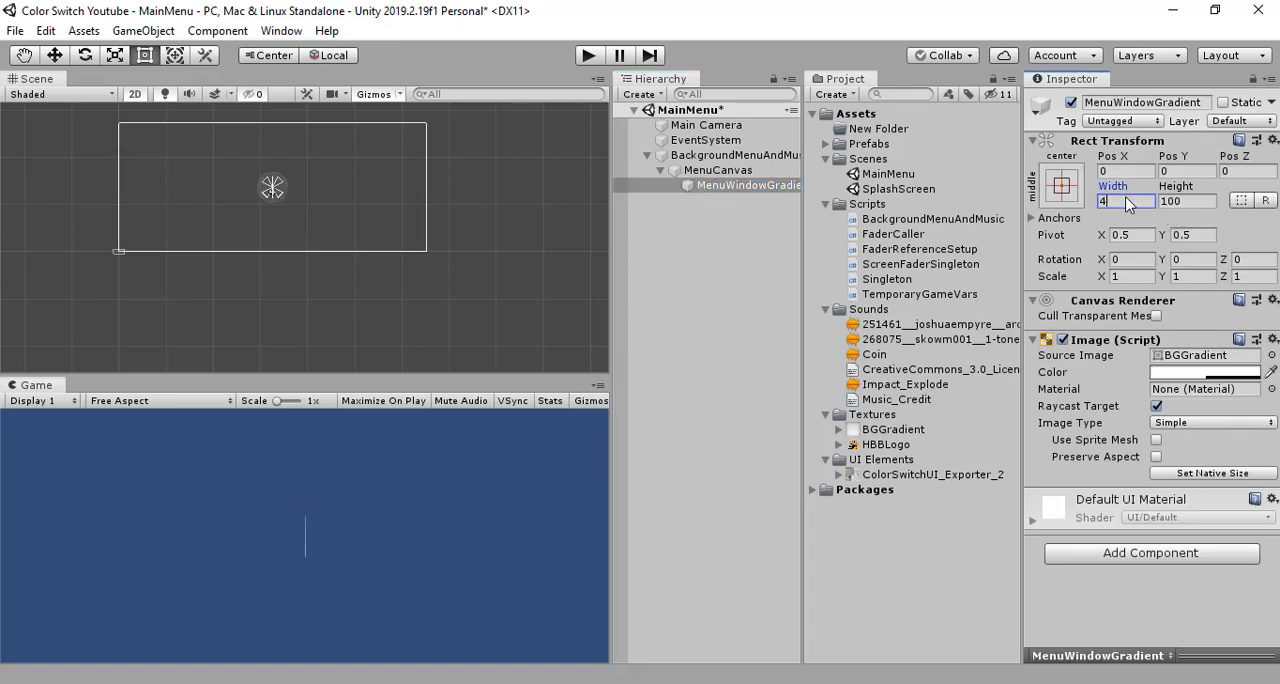
pyautogui.write('50')
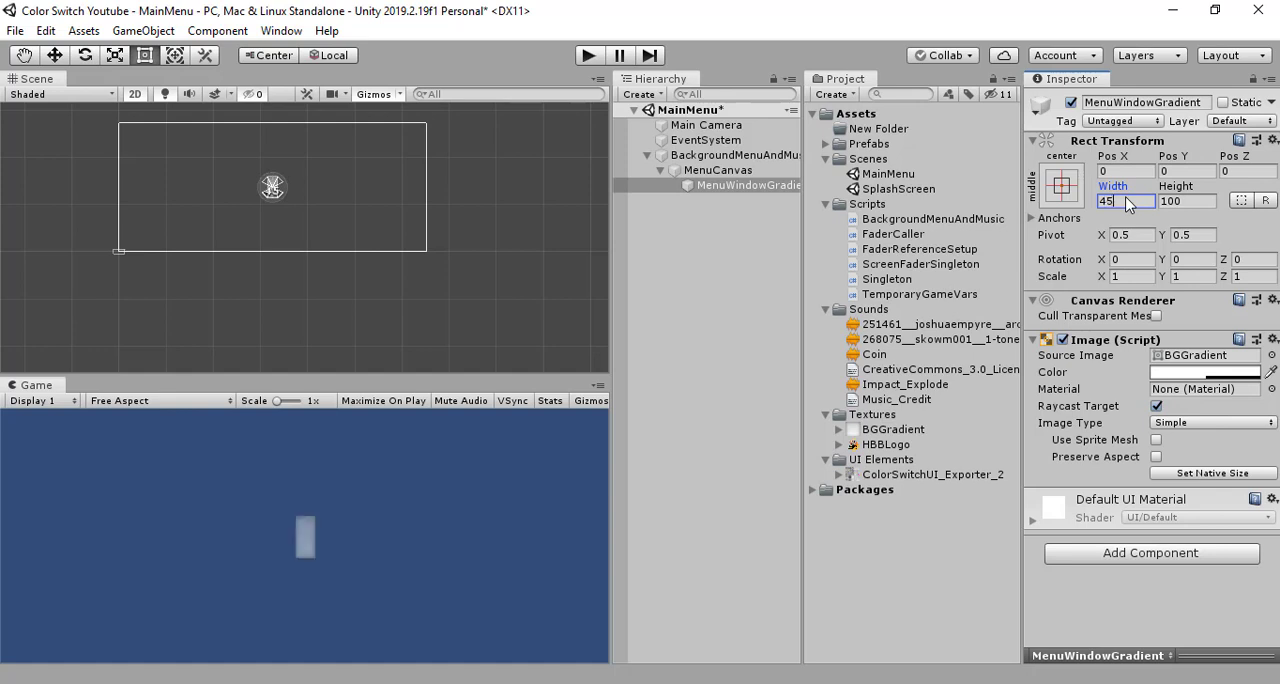
pyautogui.click(1197, 202)
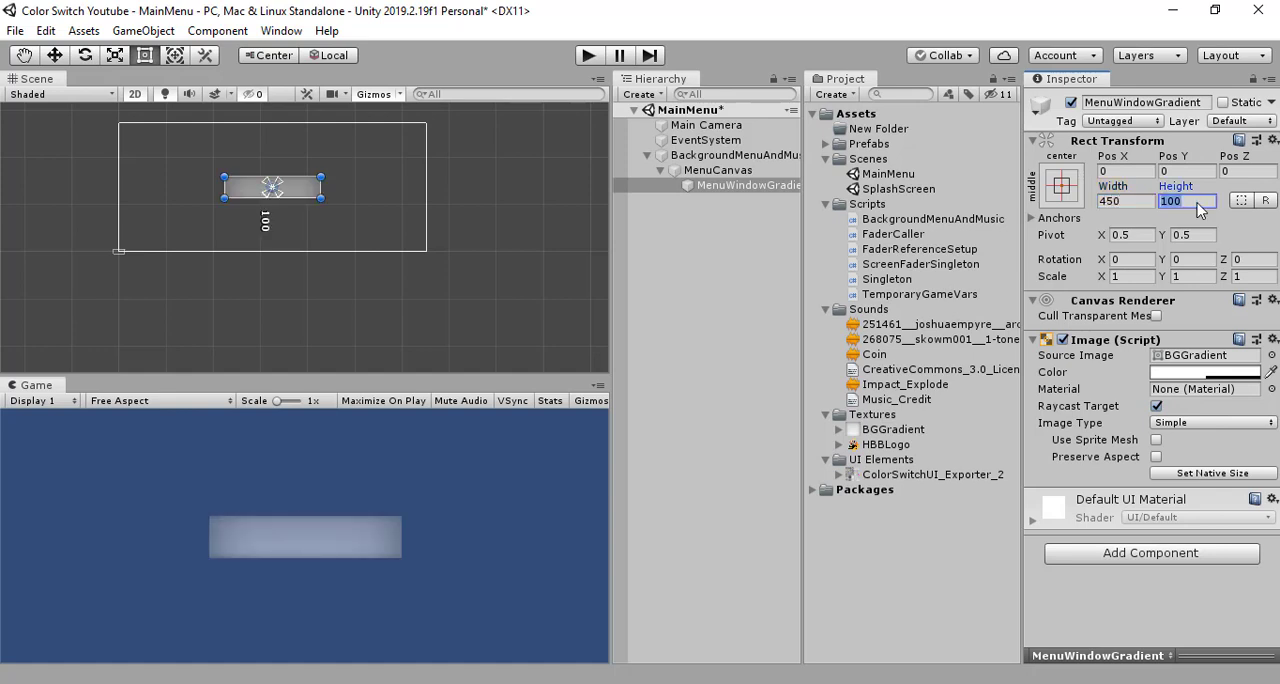
pyautogui.write('550')
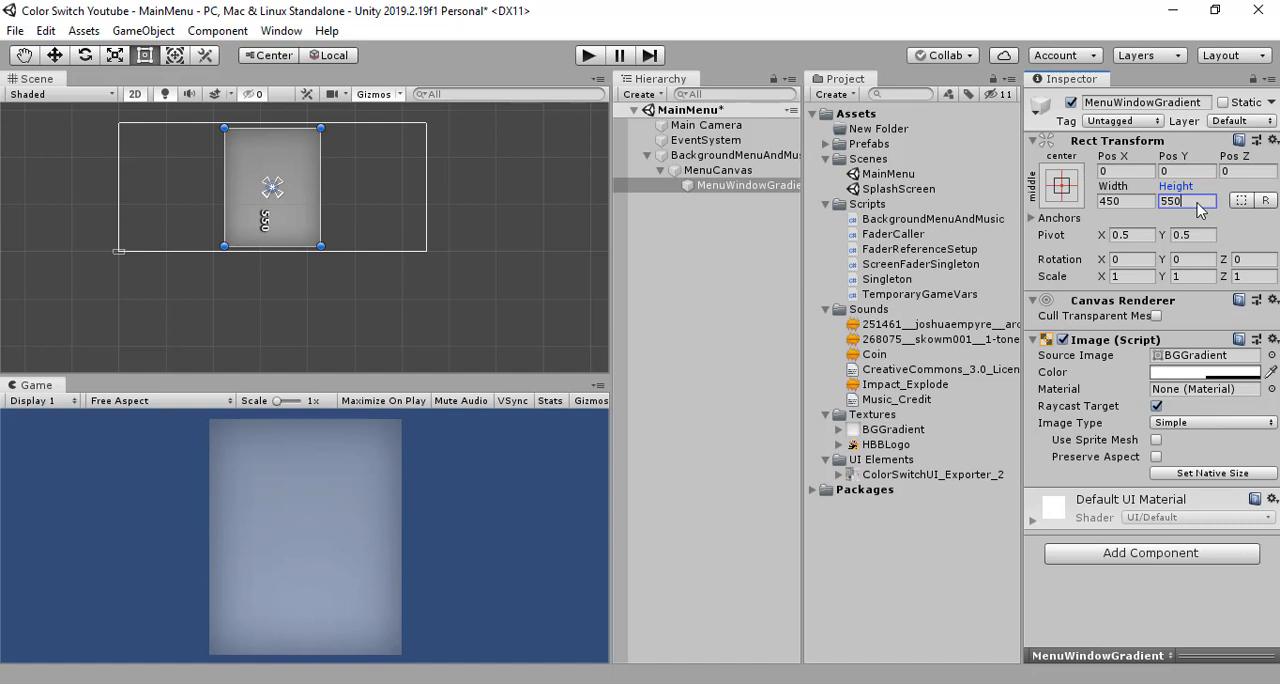
pyautogui.press('Return')
# - Resize MenuWindowGradient to a height of 600 and a width of 500
pyautogui.write('600')
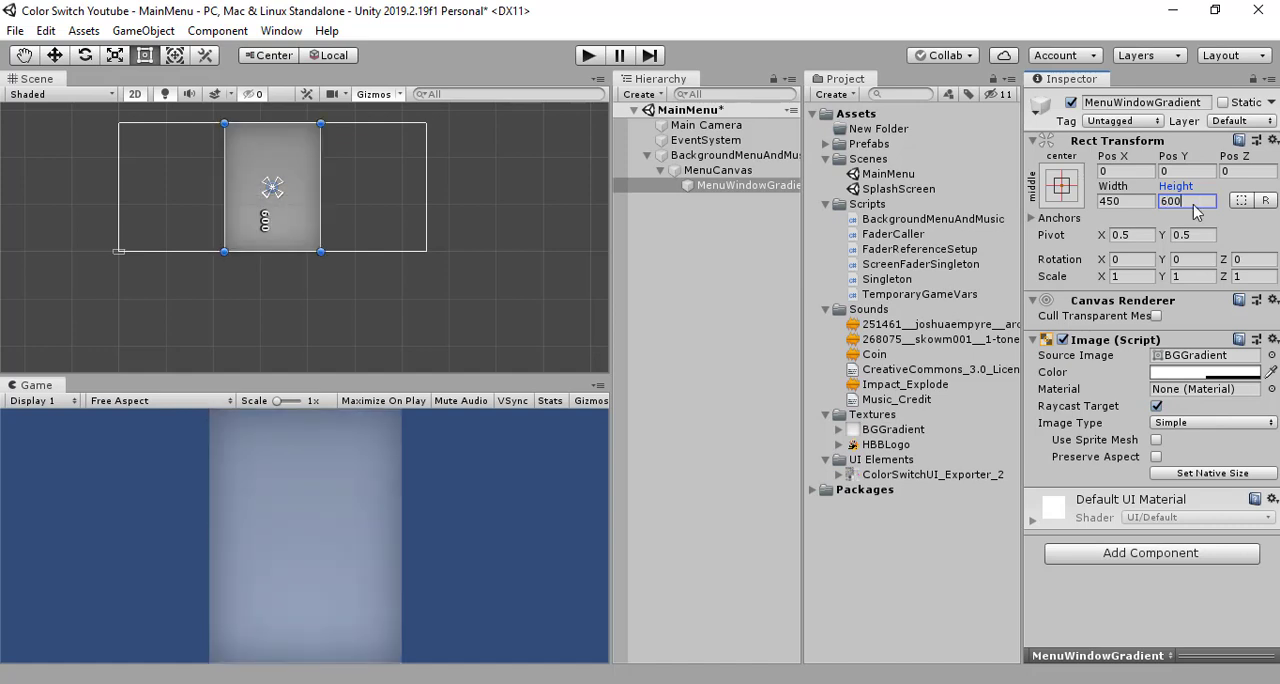
pyautogui.click(1125, 202)
pyautogui.write('500')
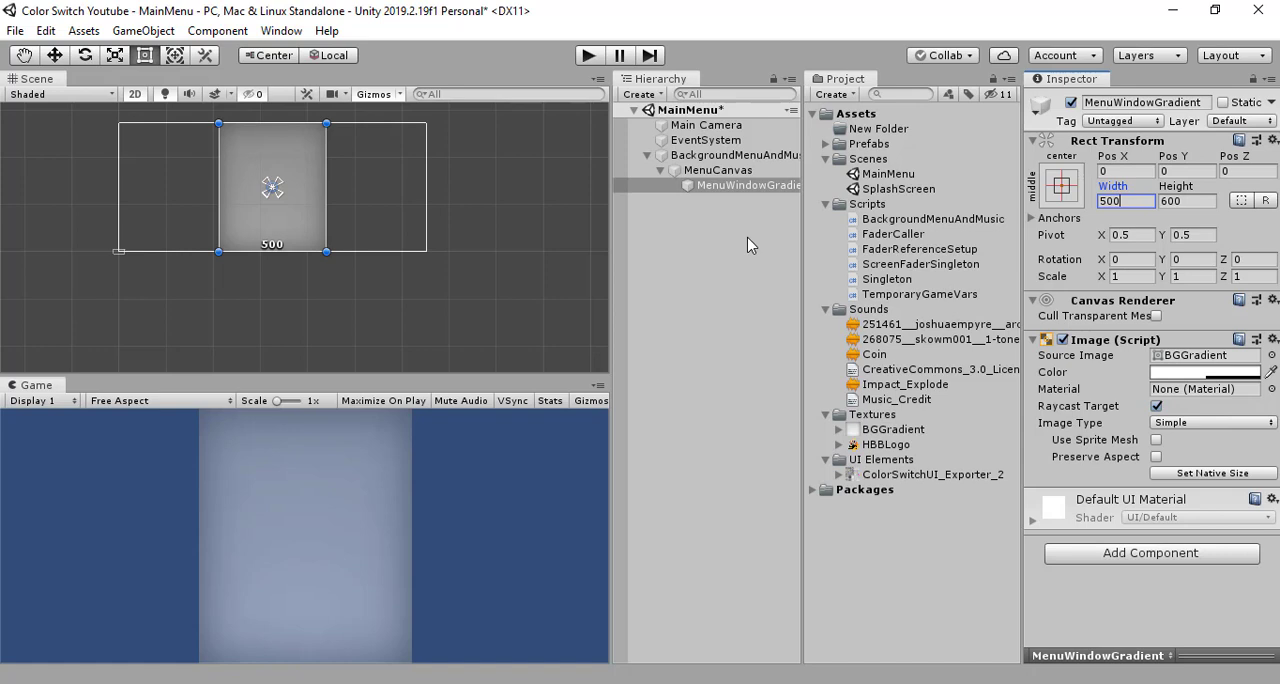
pyautogui.click(751, 245)
pyautogui.click(750, 185)
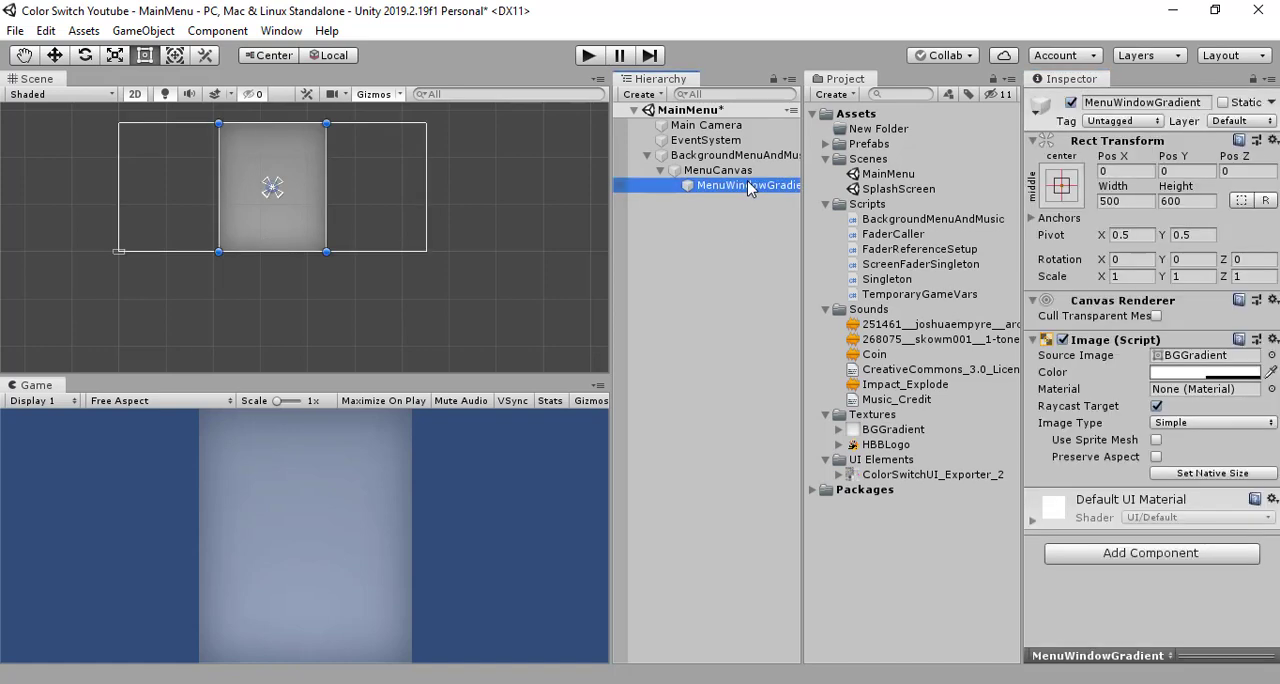
pyautogui.click(731, 229)
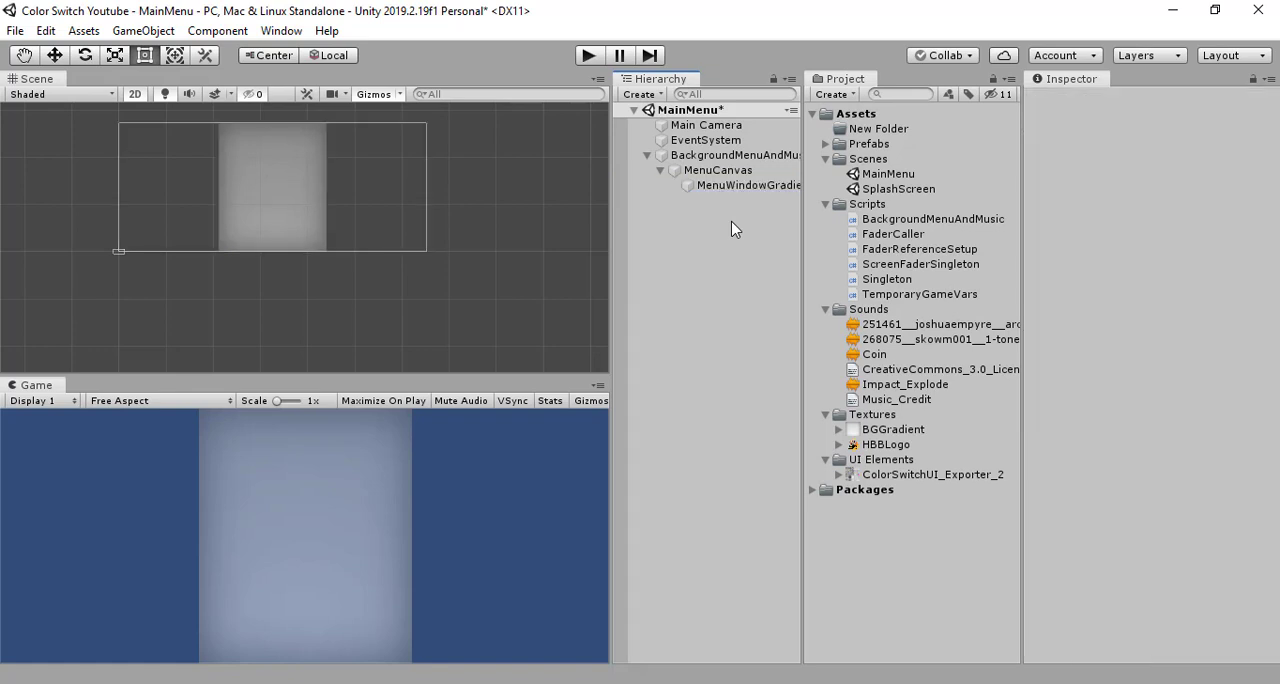
pyautogui.click(743, 188)
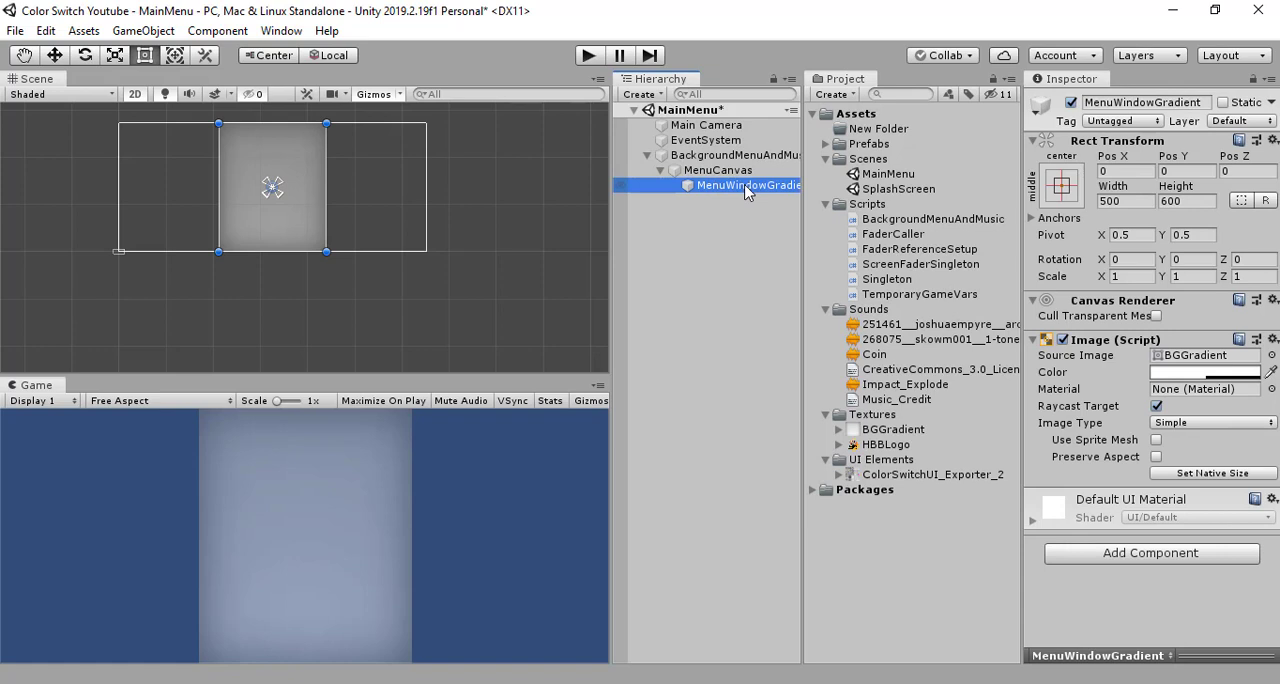
pyautogui.click(736, 205)
pyautogui.click(742, 189)
pyautogui.click(741, 204)
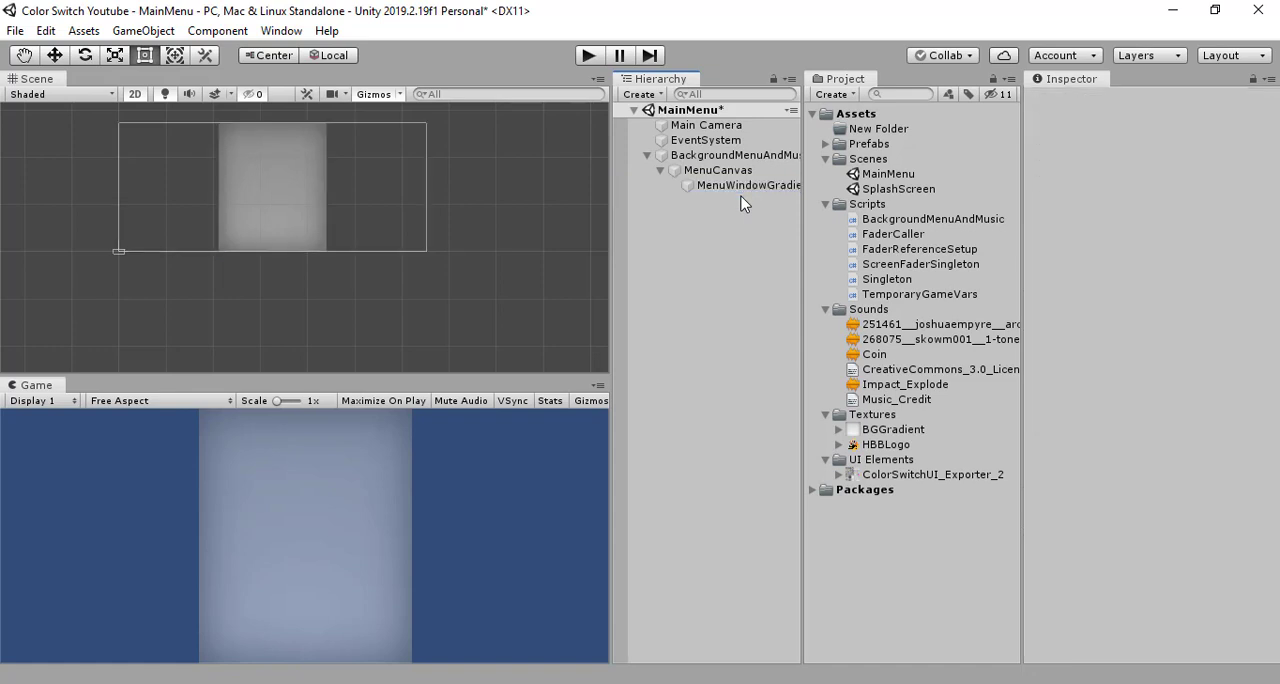
# - Create a UI Image as a child of MenuWindowGradient
pyautogui.click(746, 190)
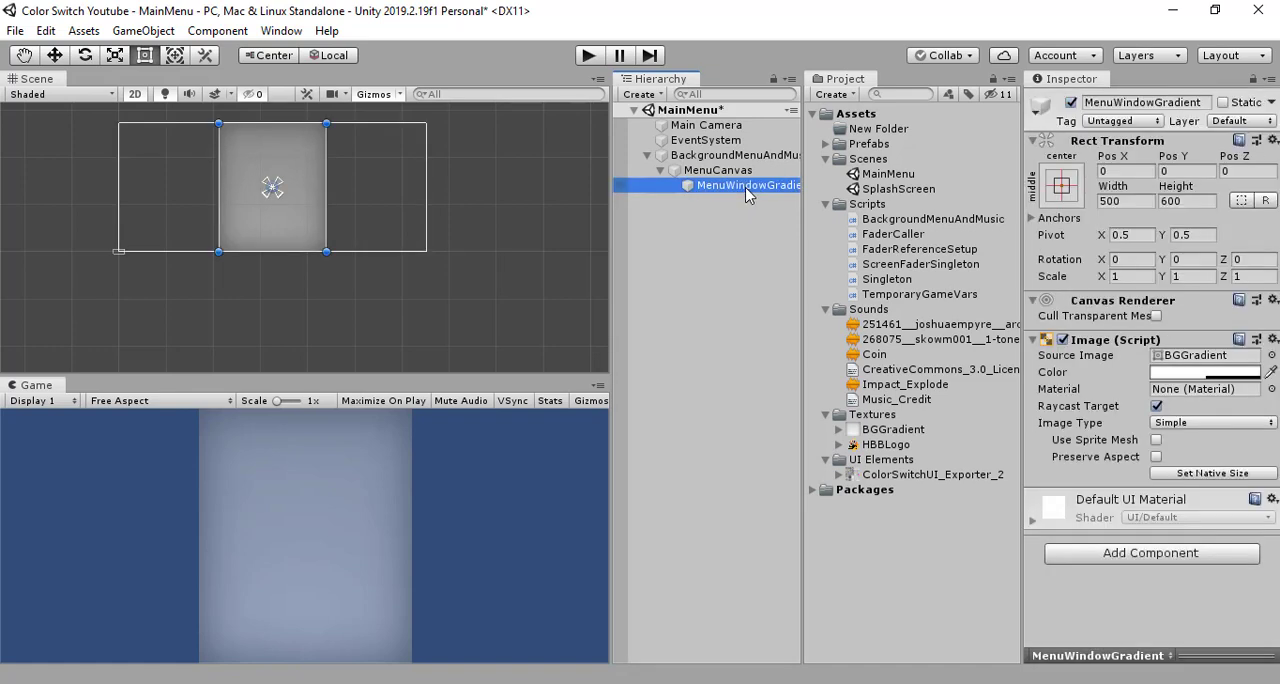
pyautogui.rightClick(746, 192)
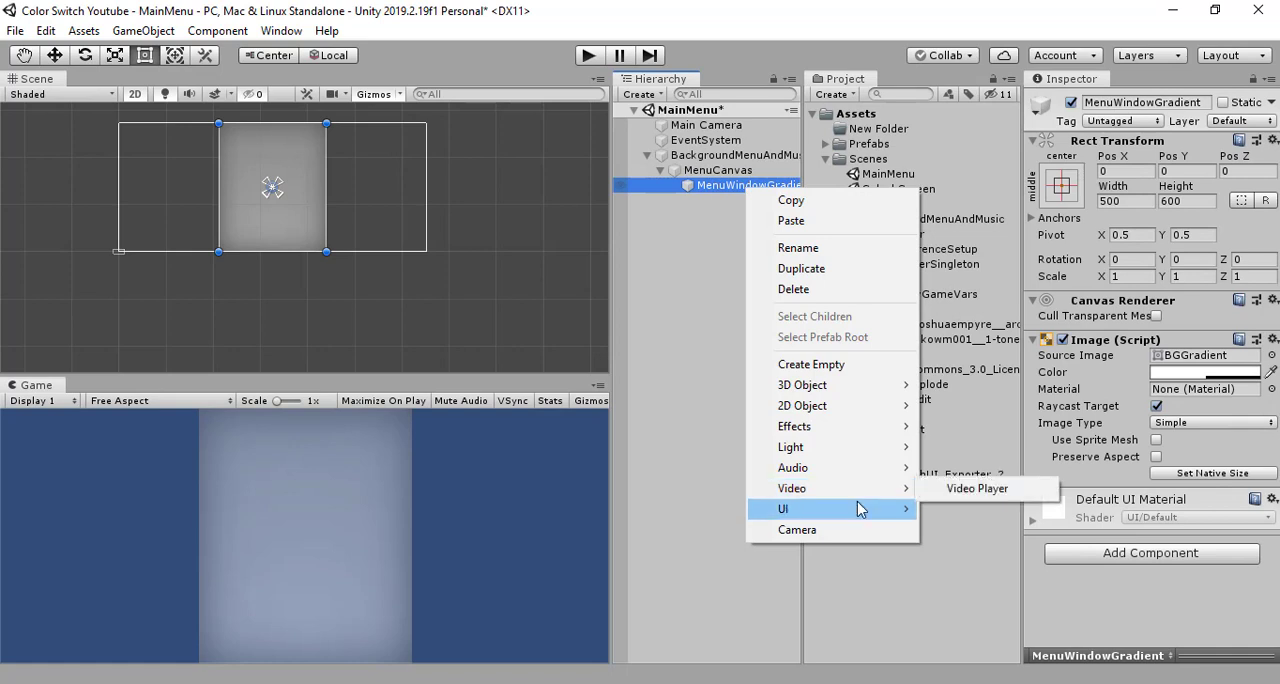
pyautogui.moveTo(860, 509)
pyautogui.click(1092, 226)
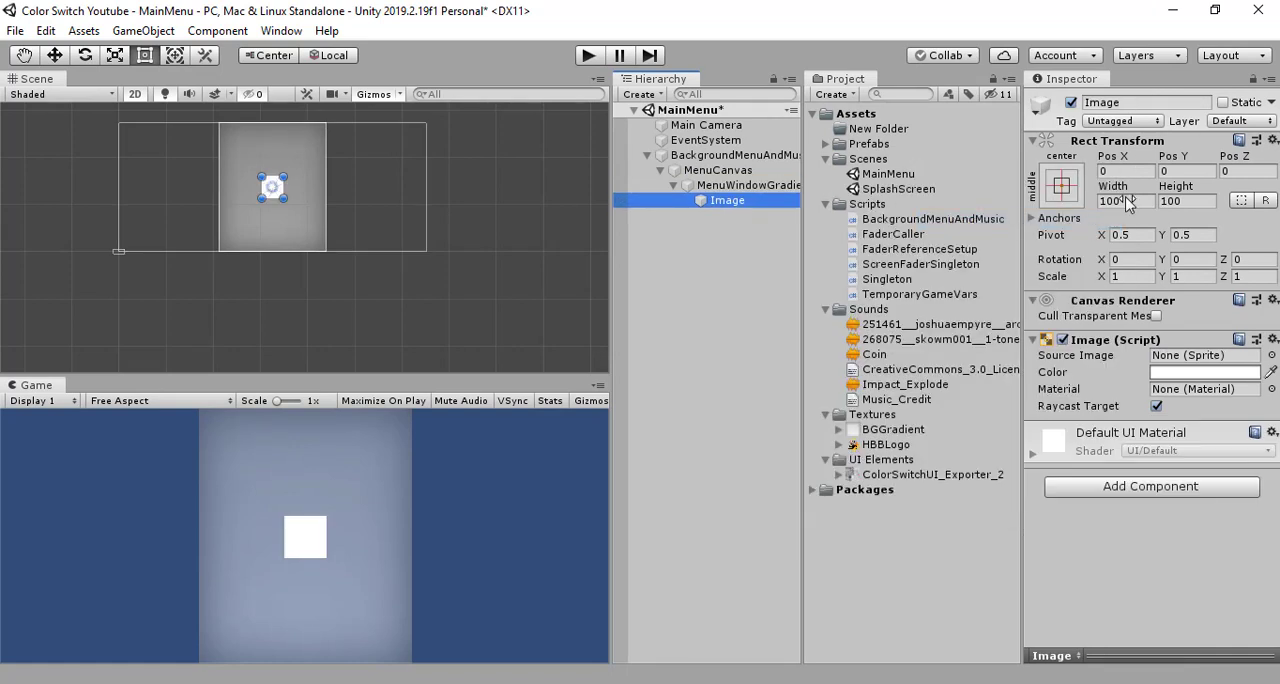
# - Anchor the child image to stretch in both directions and set its left, right, top and bottom offsets to 0
pyautogui.click(1061, 186)
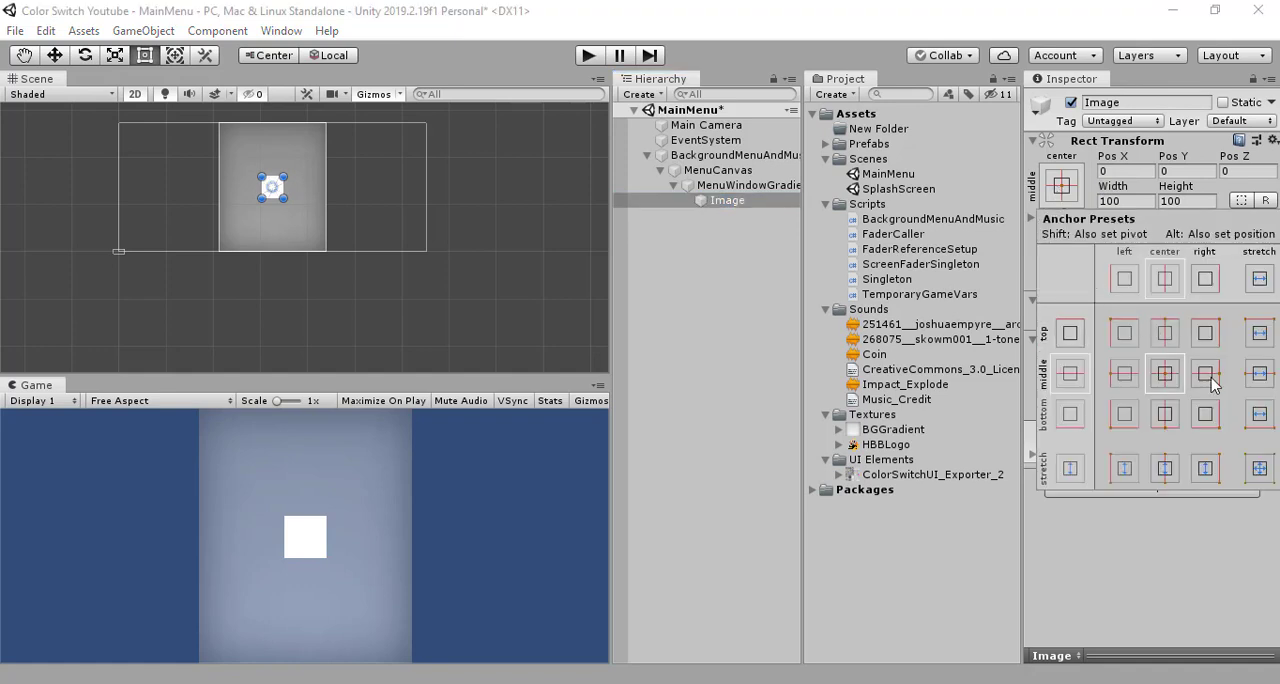
pyautogui.click(1260, 469)
pyautogui.click(1151, 203)
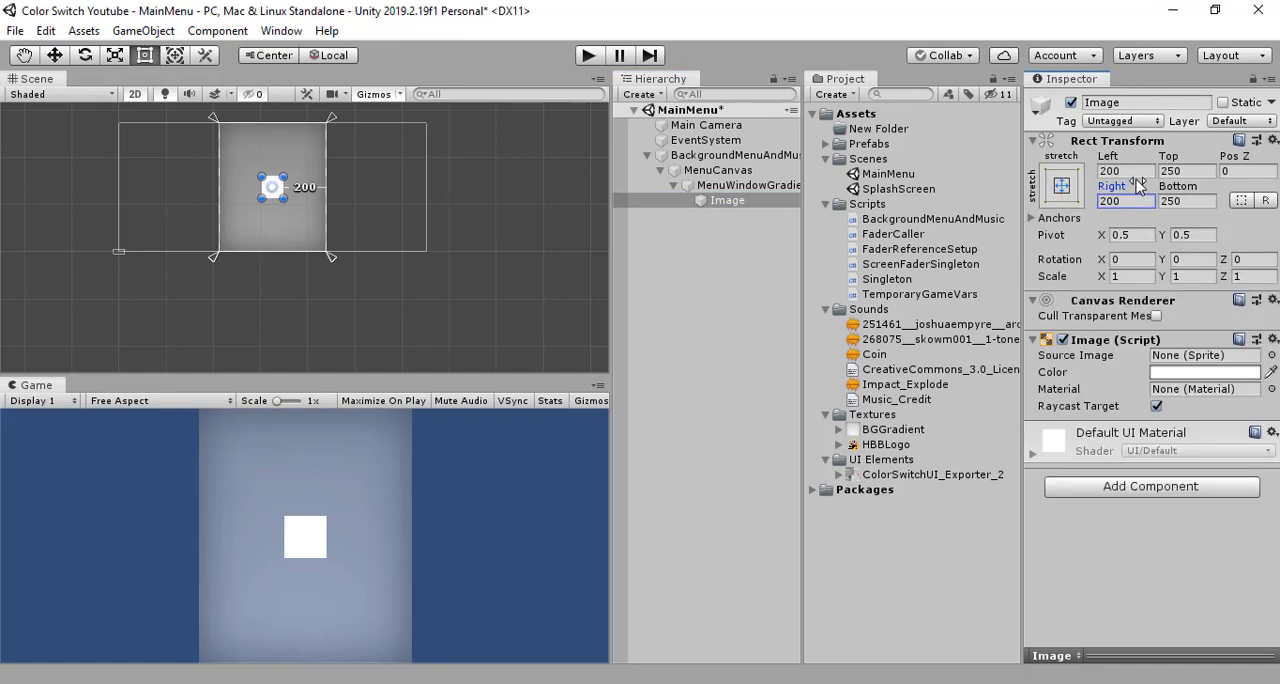
pyautogui.click(1138, 172)
pyautogui.write('0')
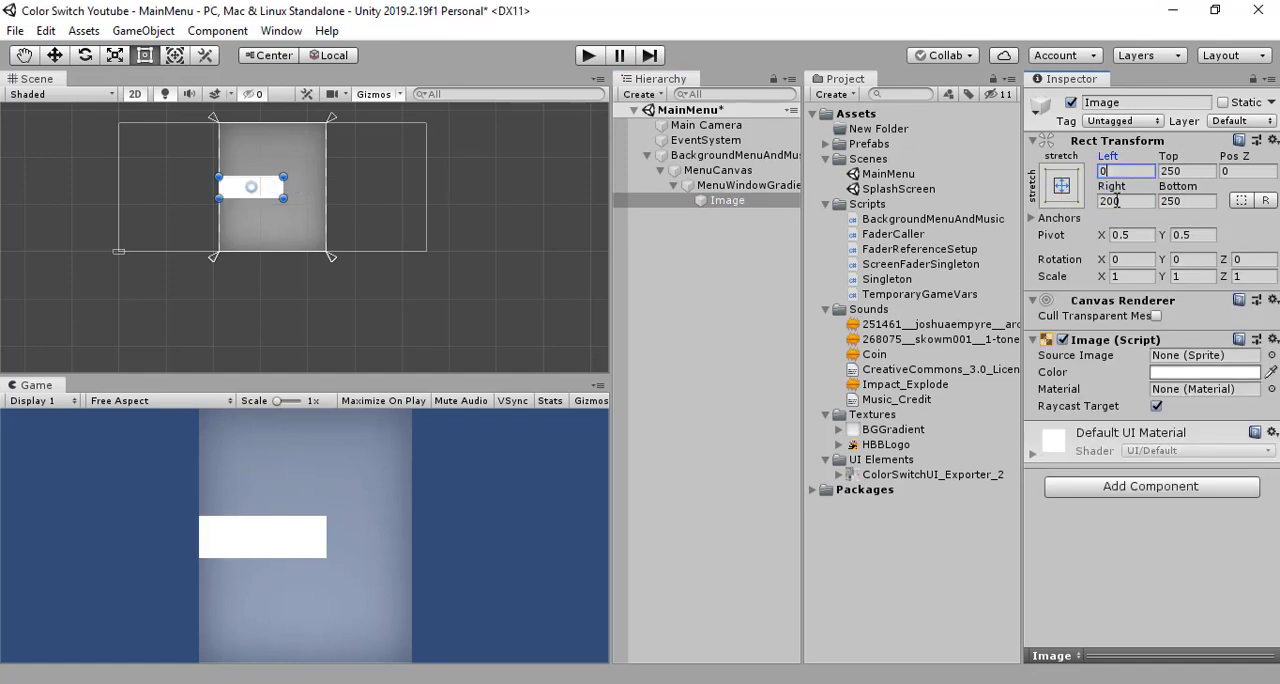
pyautogui.click(1138, 201)
pyautogui.write('0')
pyautogui.click(1184, 172)
pyautogui.write('0')
pyautogui.click(1183, 199)
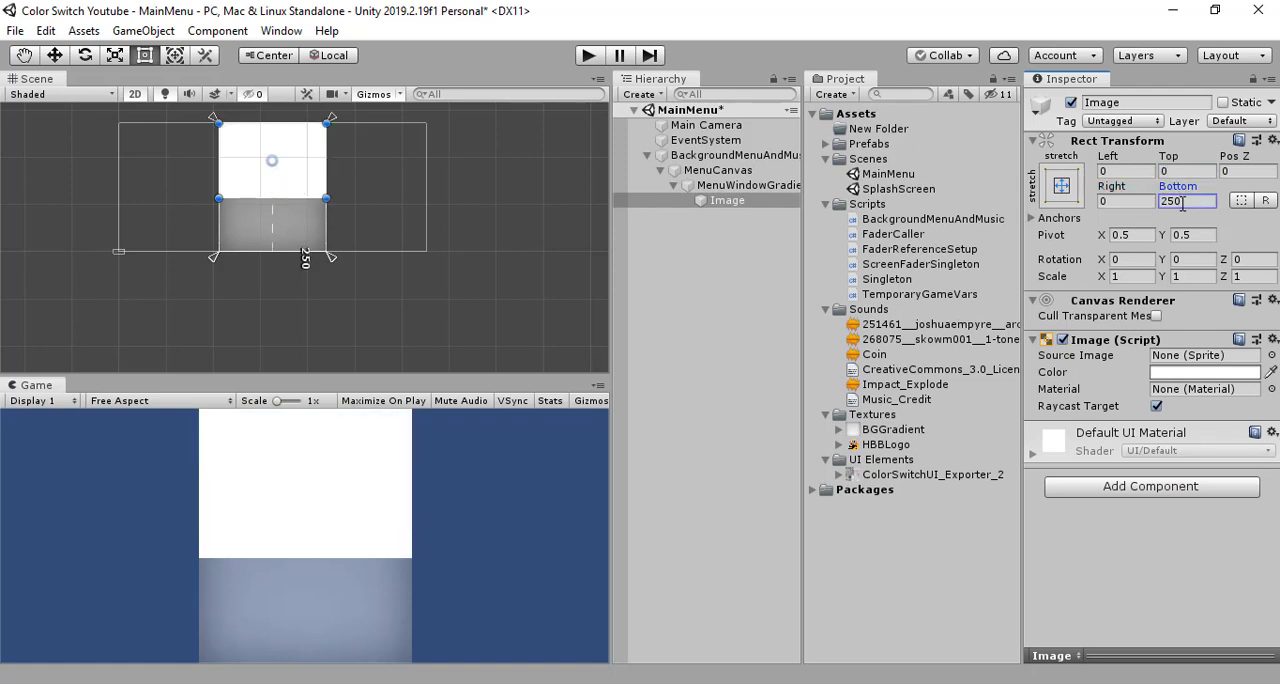
pyautogui.write('0')
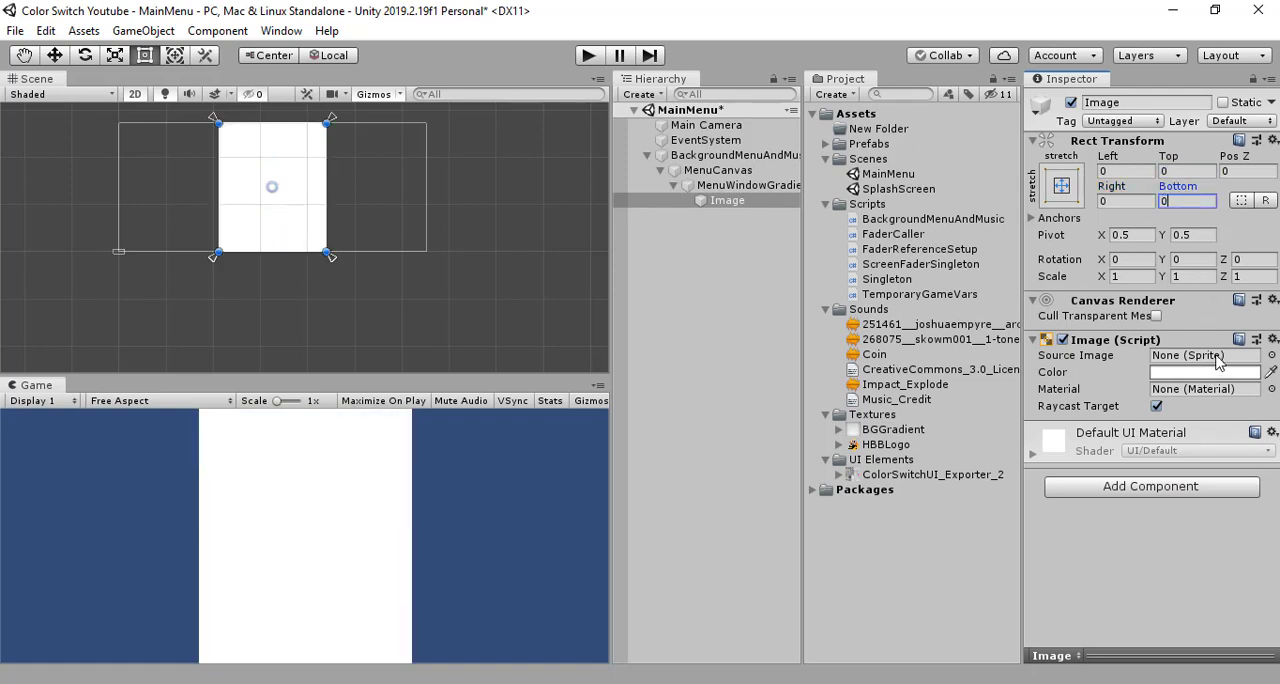
# - Assign the built-in Background sprite as the child image's source image
pyautogui.click(1222, 357)
pyautogui.click(1272, 356)
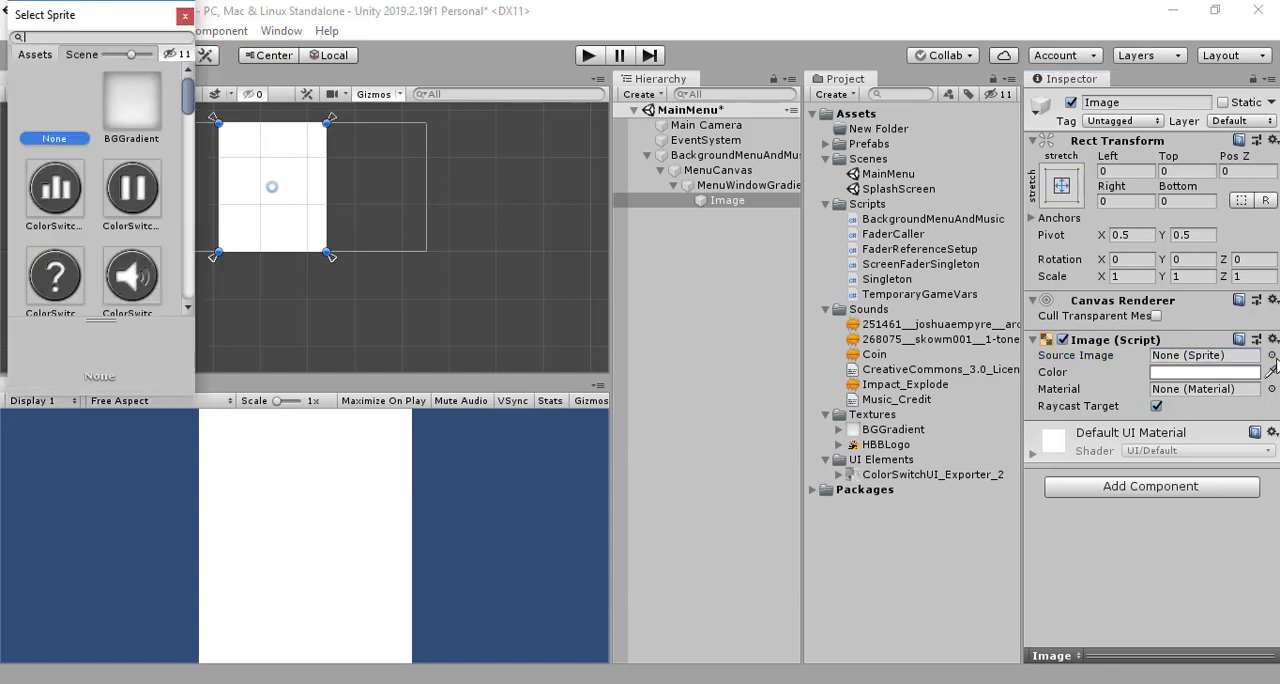
pyautogui.scroll(-3, 128, 150)
pyautogui.scroll(4, 125, 145)
pyautogui.write('b')
pyautogui.click(134, 188)
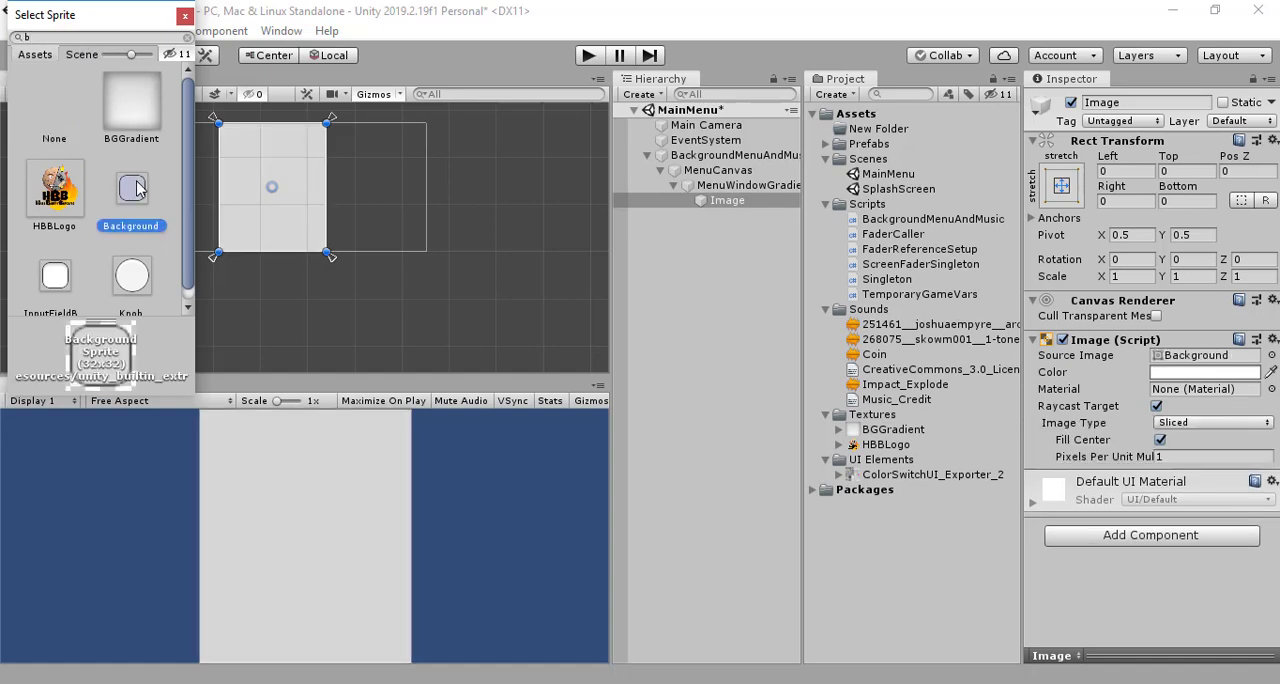
pyautogui.click(184, 18)
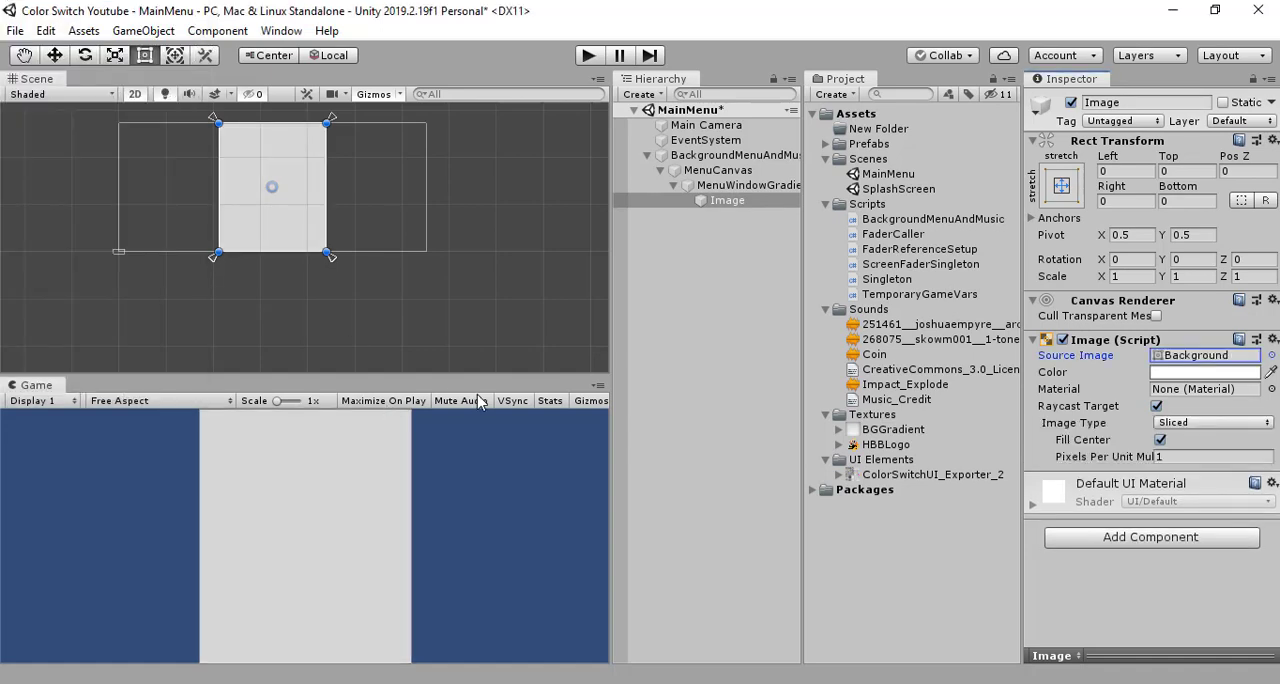
# - Lower the alpha of the child image's color to about 141
pyautogui.click(1190, 372)
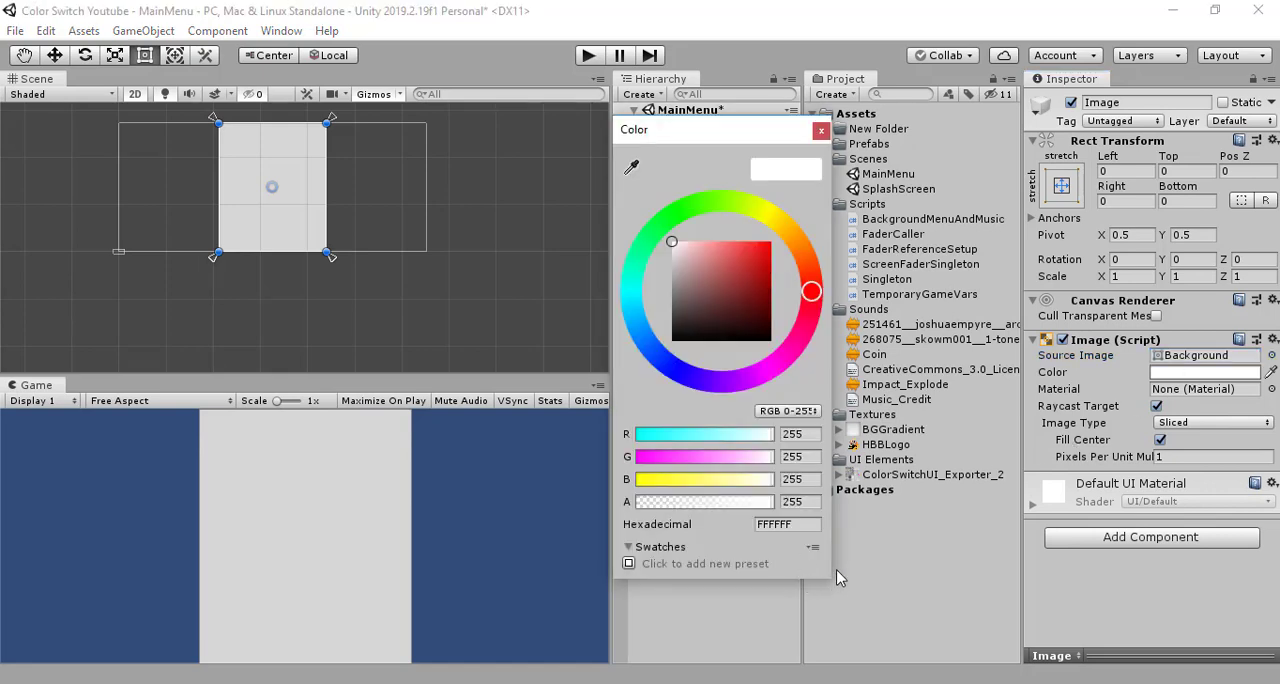
pyautogui.moveTo(738, 502); pyautogui.dragTo(713, 514)
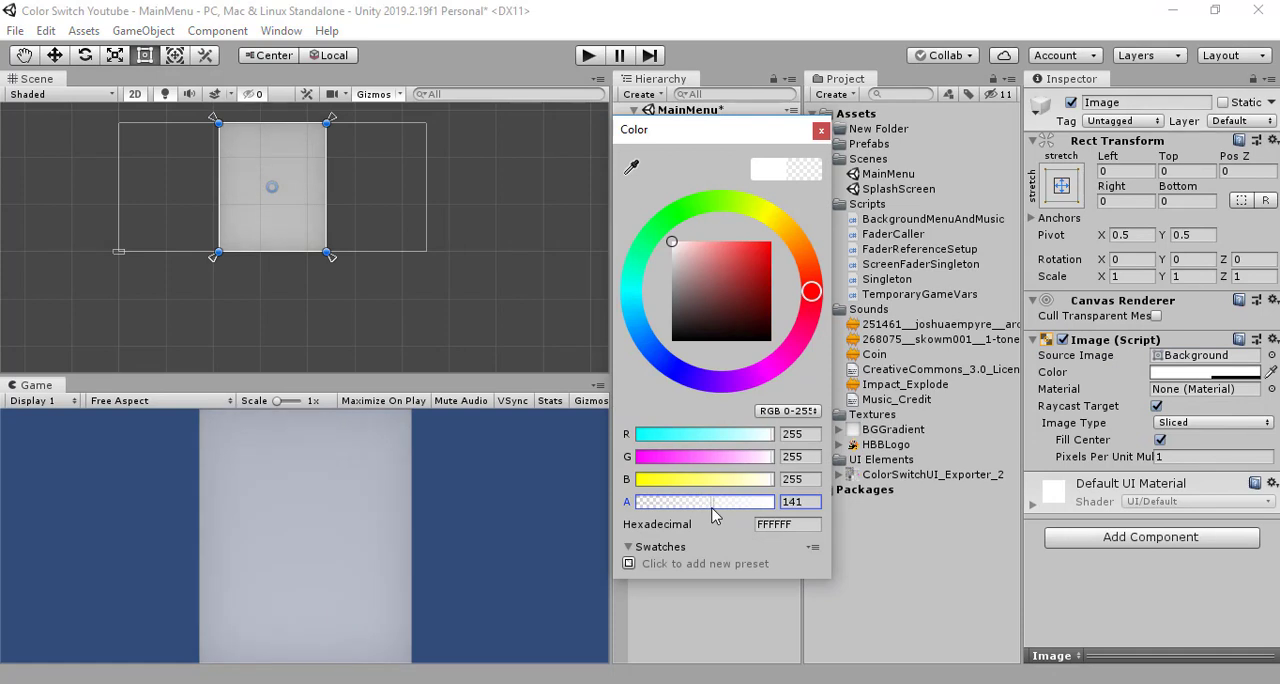
pyautogui.click(821, 130)
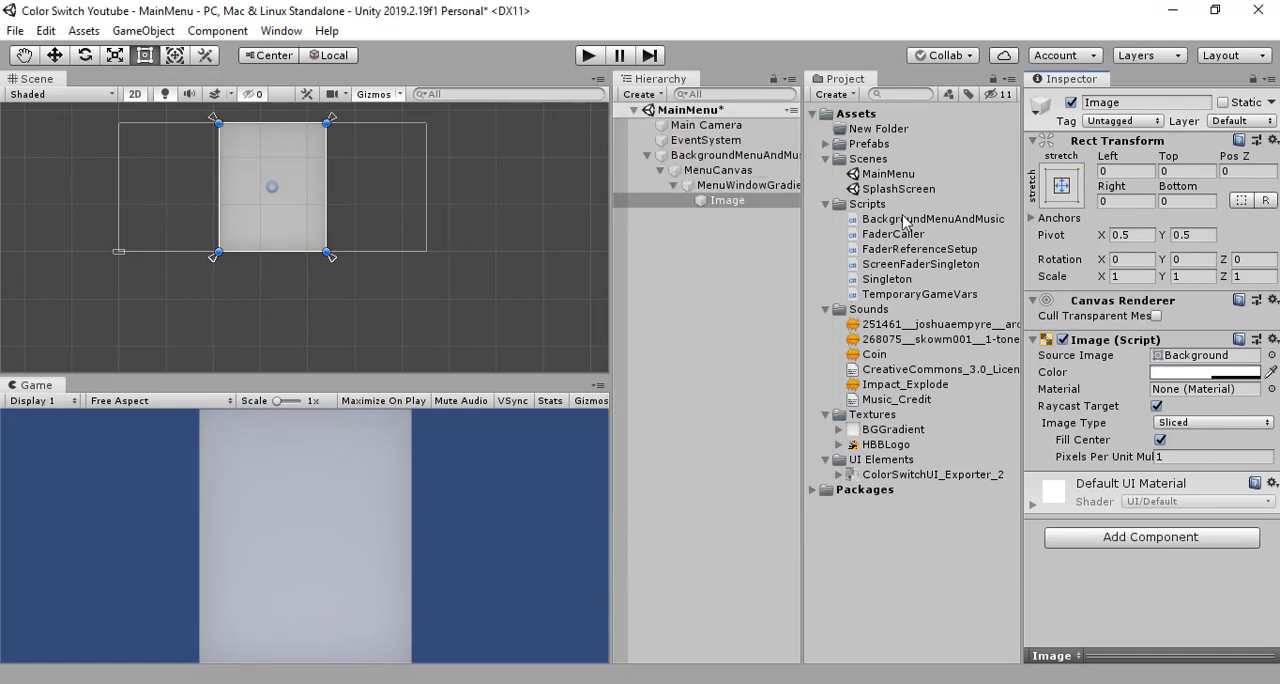
# - Rename the child image of MenuWindowGradient to Panel
pyautogui.click(1147, 104)
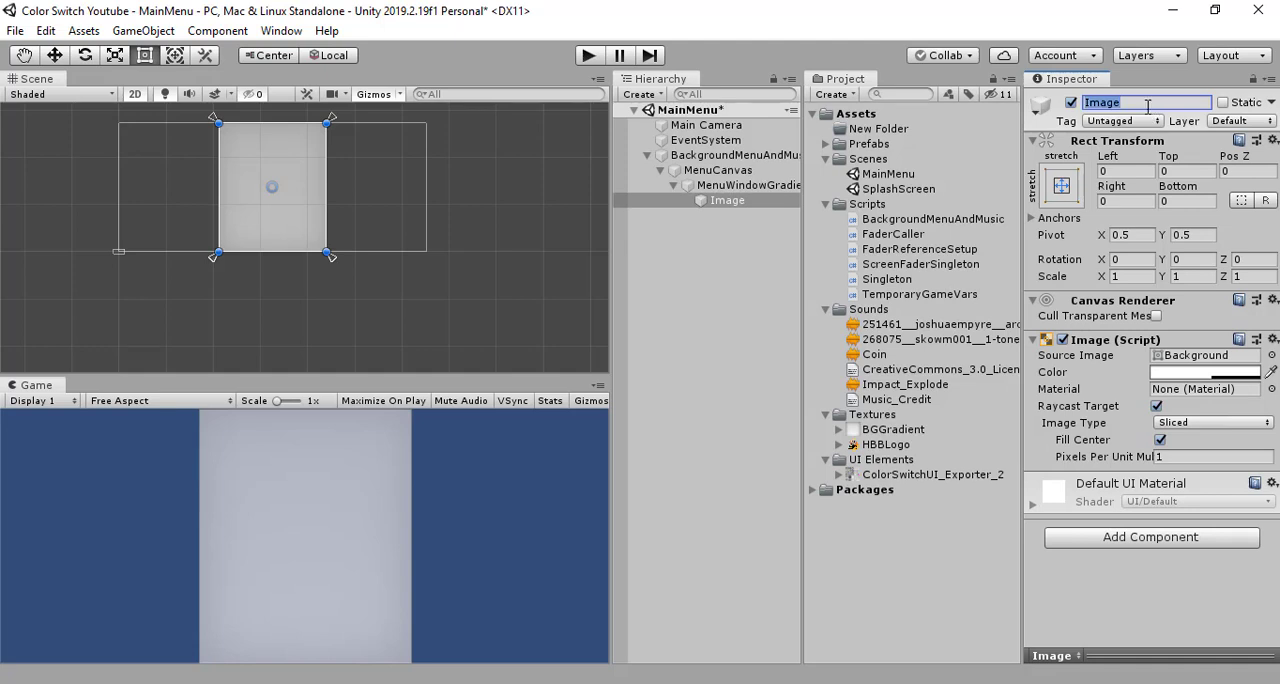
pyautogui.write('Panel')
pyautogui.press('Return')
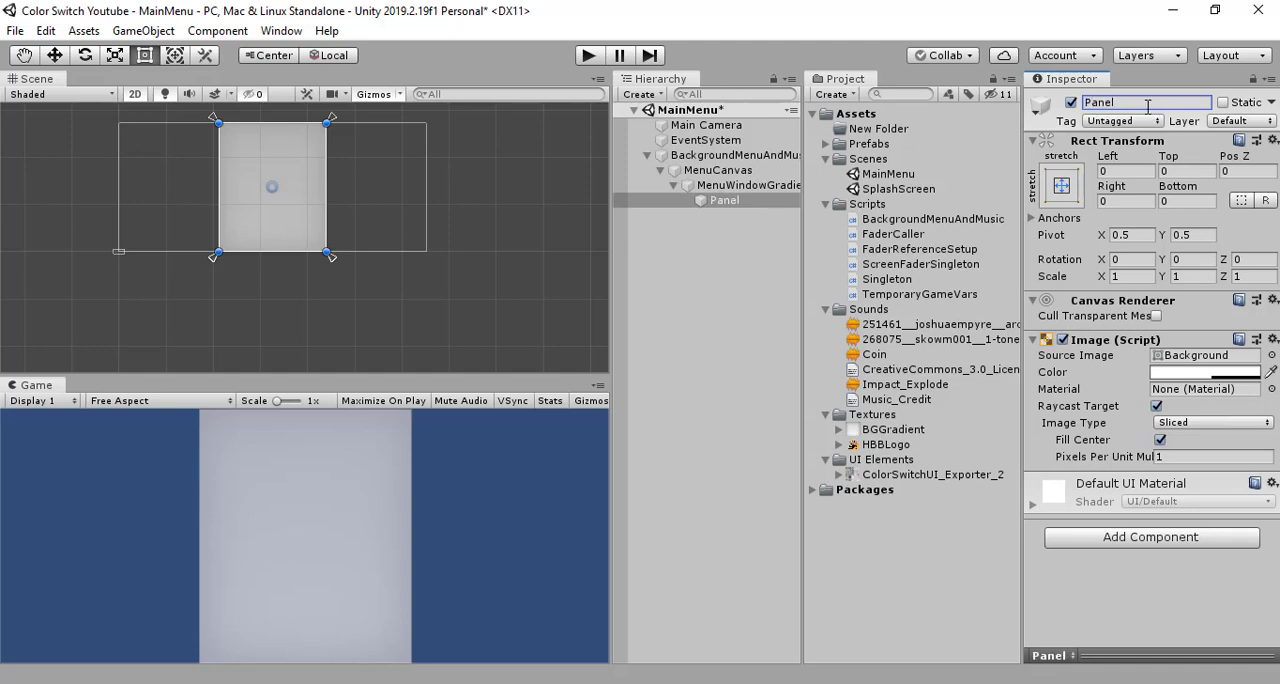
# - Add an Outline component to the Panel object
pyautogui.click(720, 266)
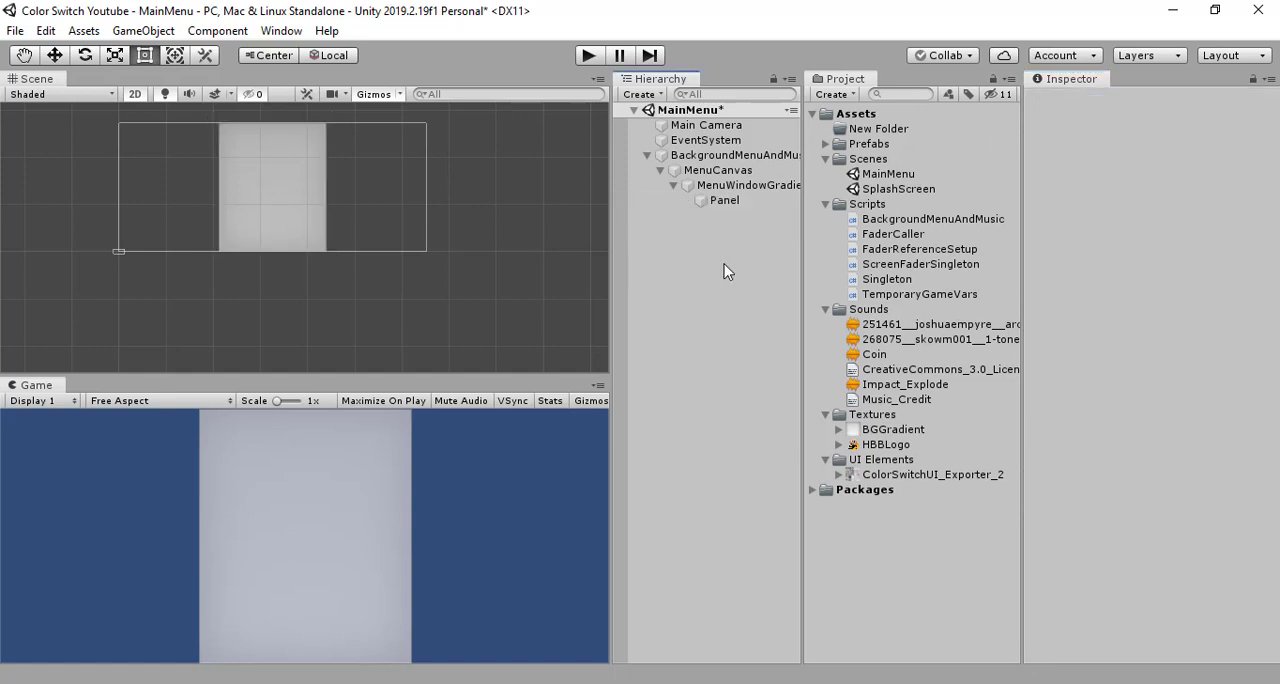
pyautogui.click(733, 203)
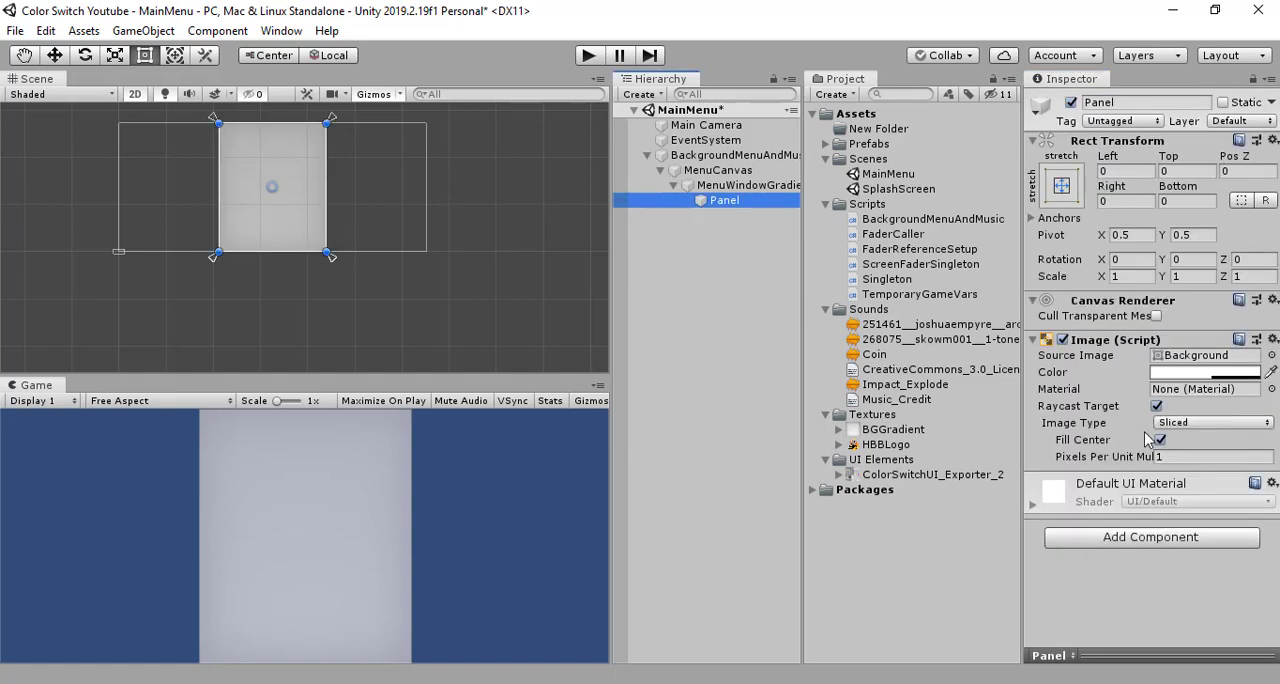
pyautogui.click(1166, 541)
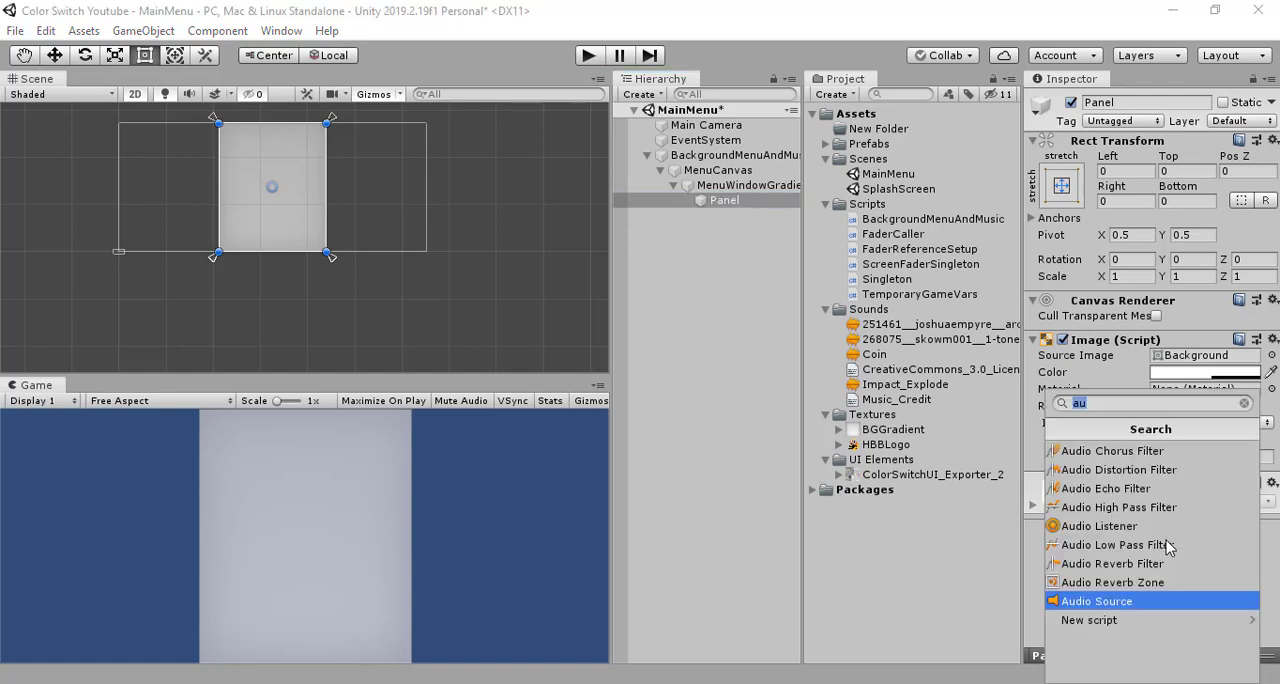
pyautogui.write('o')
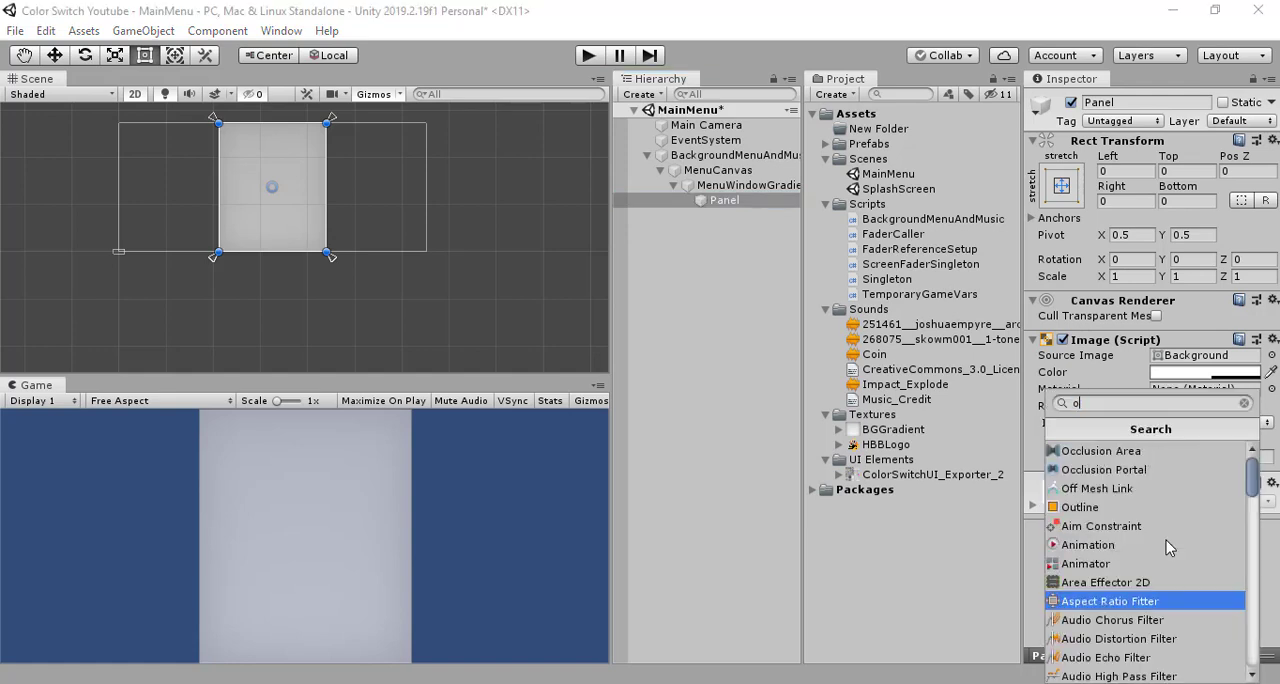
pyautogui.click(1124, 508)
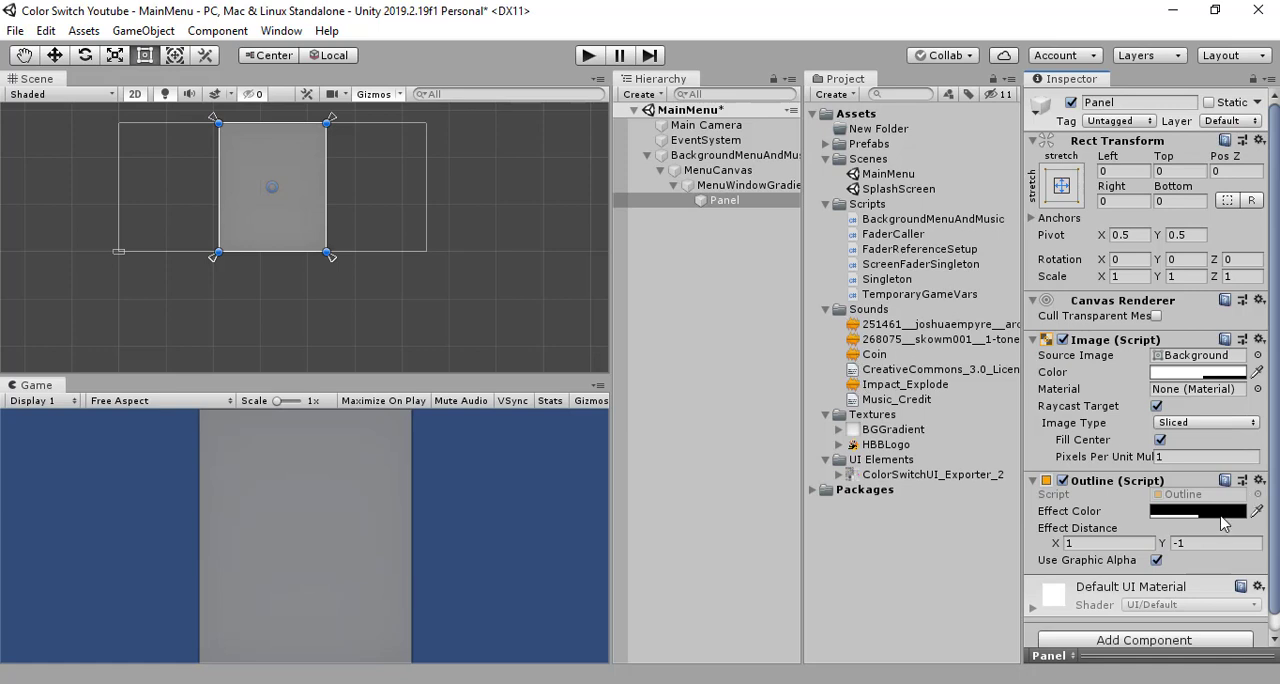
# - Set the X effect distance of the Panel's outline to 5
pyautogui.click(1117, 547)
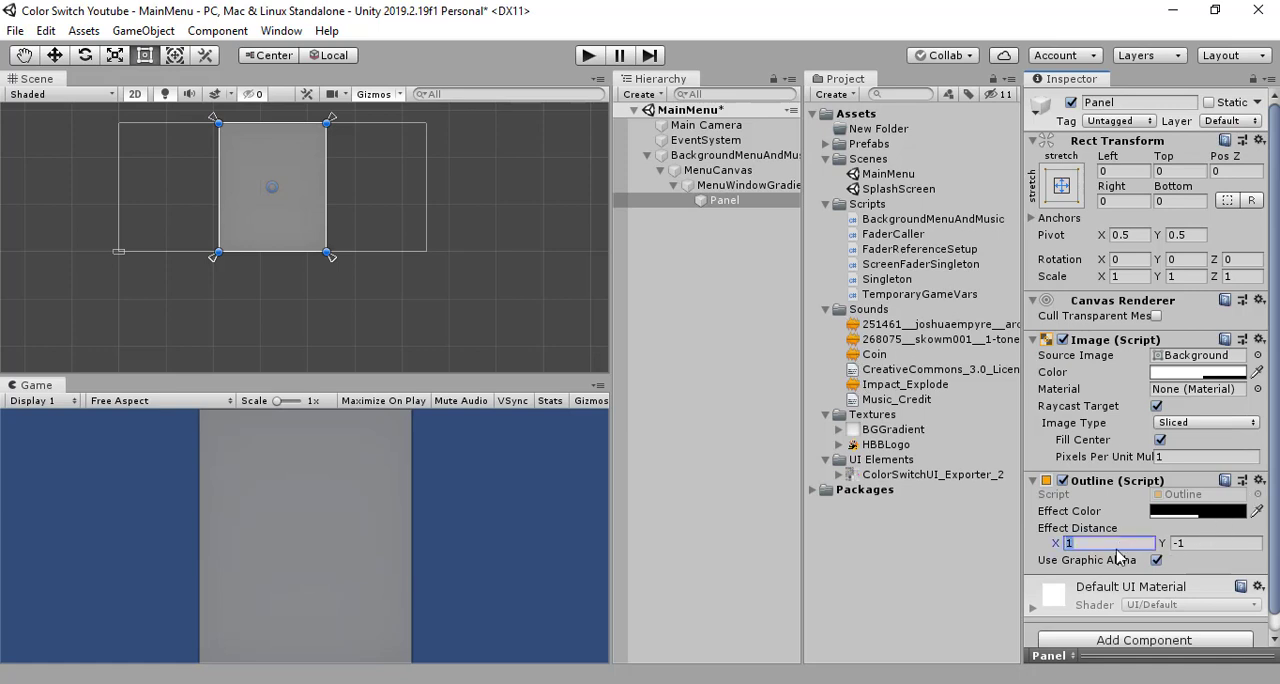
pyautogui.write('5')
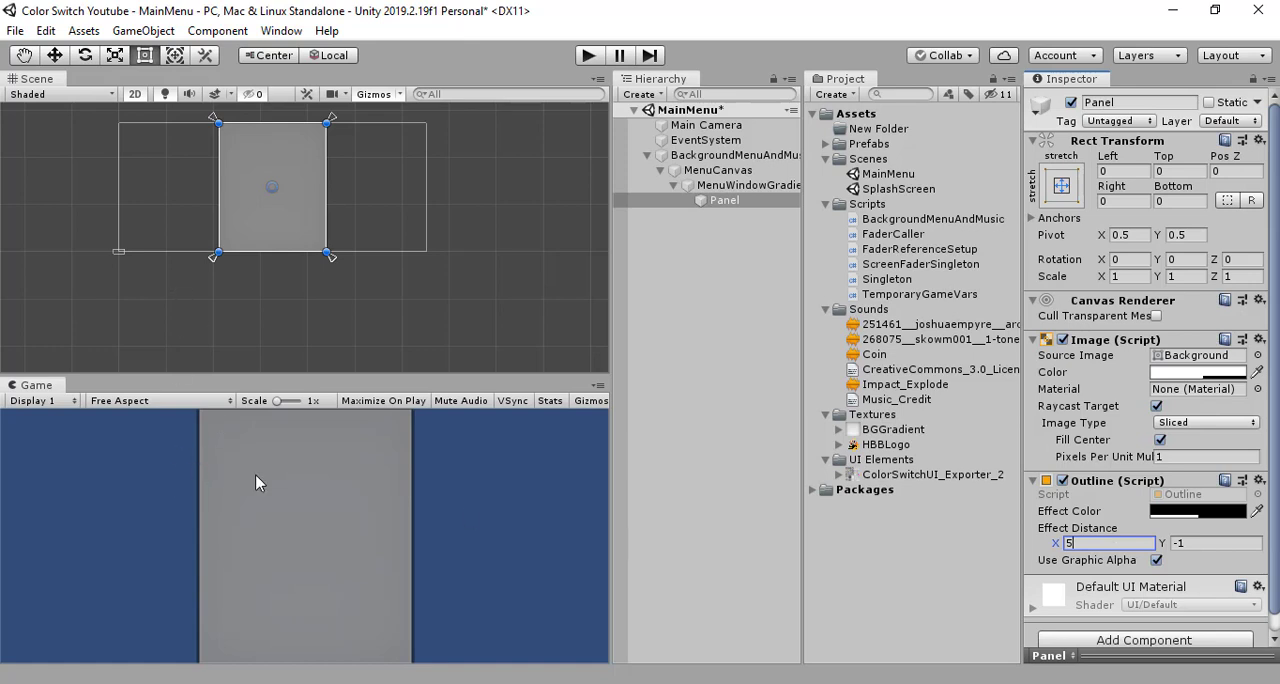
pyautogui.click(1205, 545)
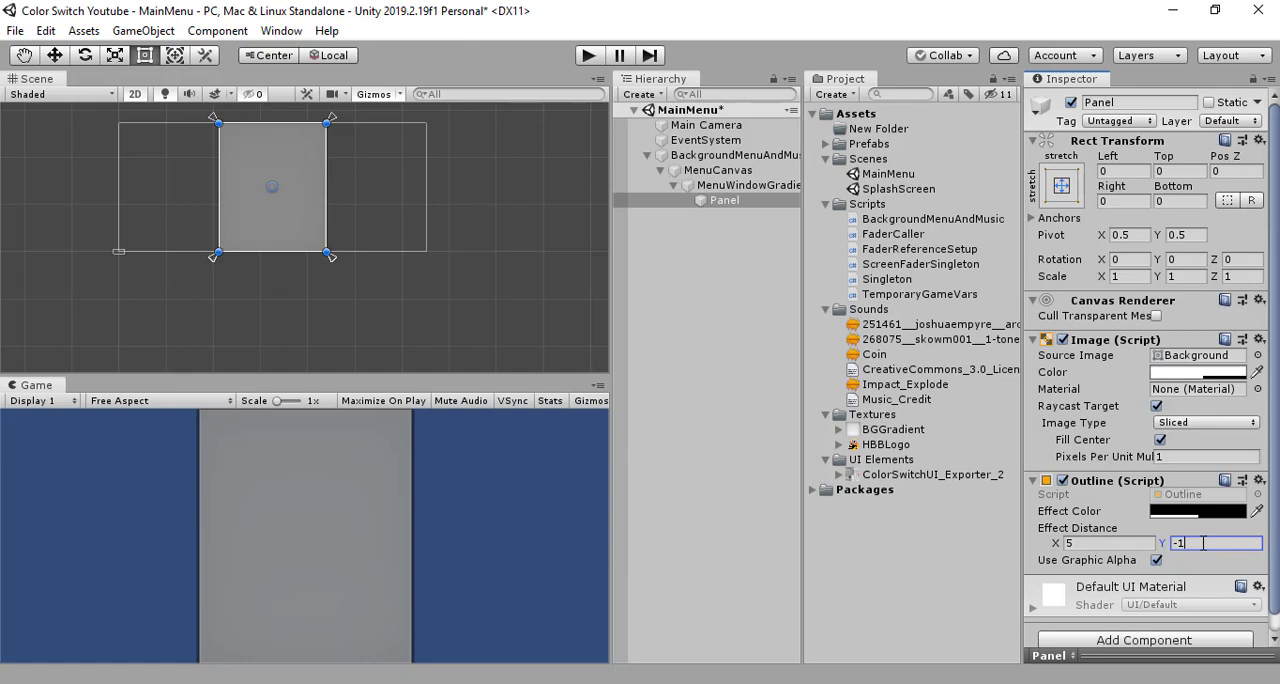
pyautogui.write('-5')
pyautogui.moveTo(1058, 543)
pyautogui.mouseDown()
pyautogui.moveTo(1230, 550)
pyautogui.moveTo(23, 554)
pyautogui.moveTo(1244, 562)
pyautogui.moveTo(1061, 567)
pyautogui.mouseUp()
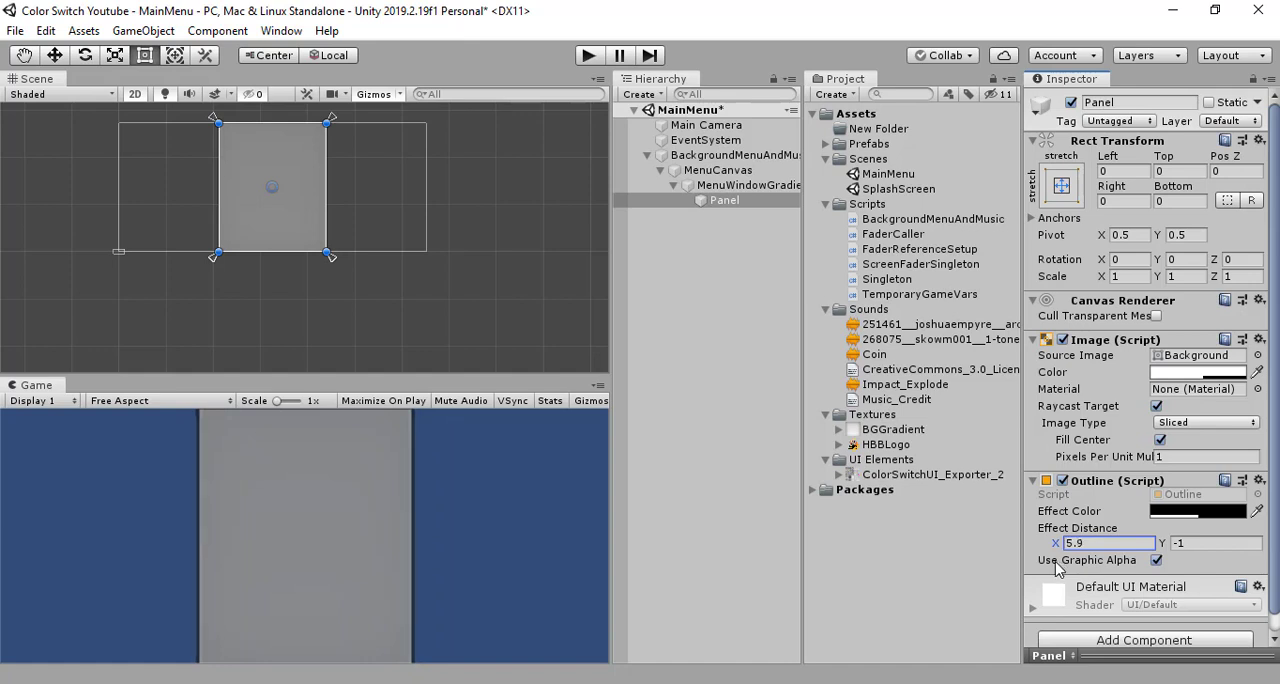
pyautogui.click(1105, 543)
pyautogui.click(690, 240)
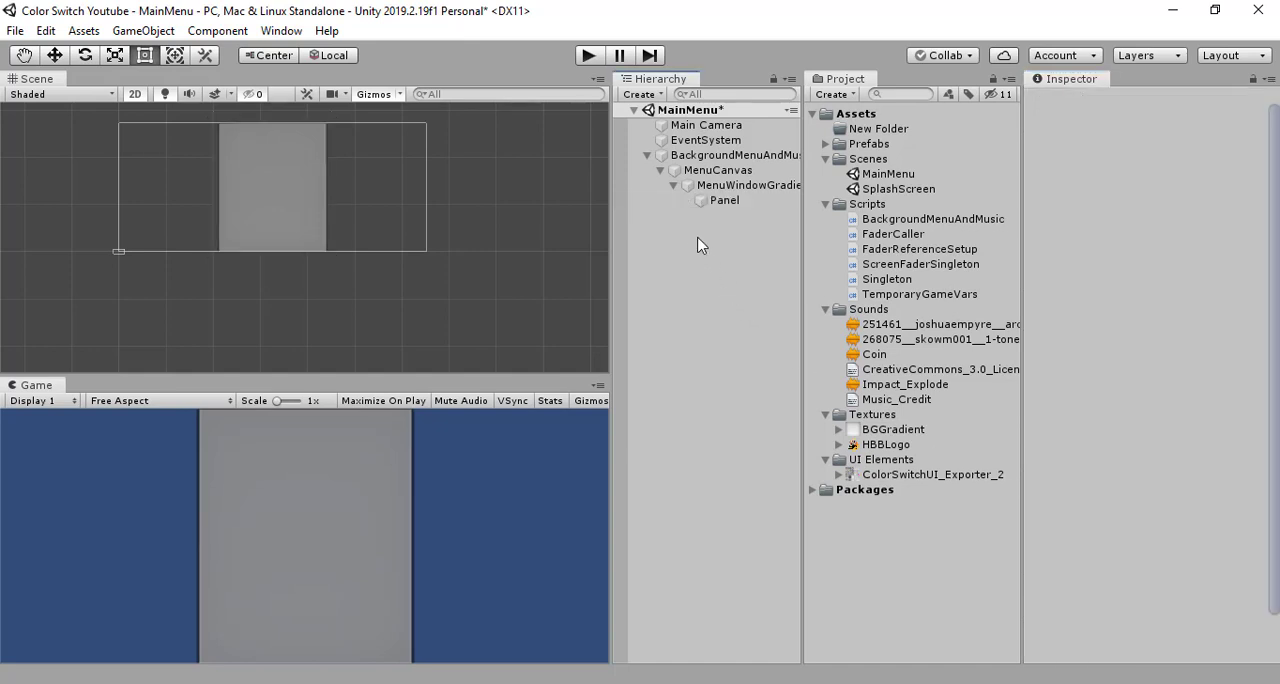
pyautogui.click(714, 189)
pyautogui.click(710, 201)
pyautogui.click(735, 287)
pyautogui.click(724, 203)
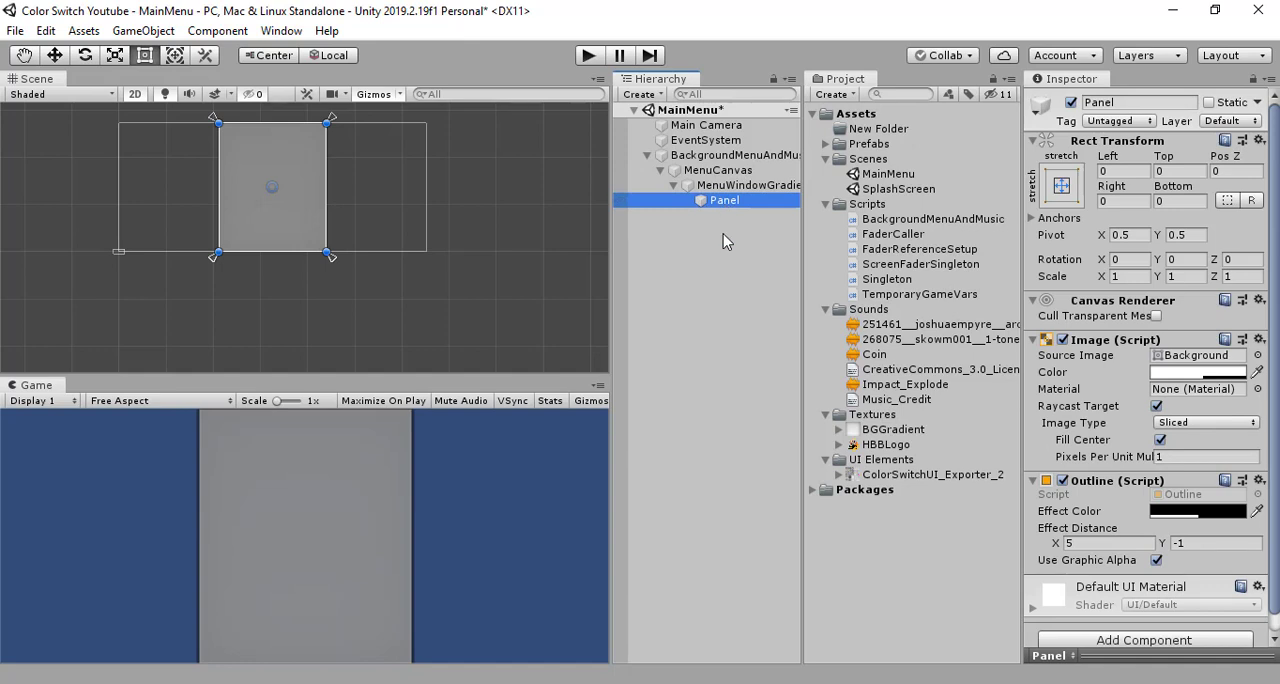
pyautogui.click(723, 234)
pyautogui.rightClick(727, 201)
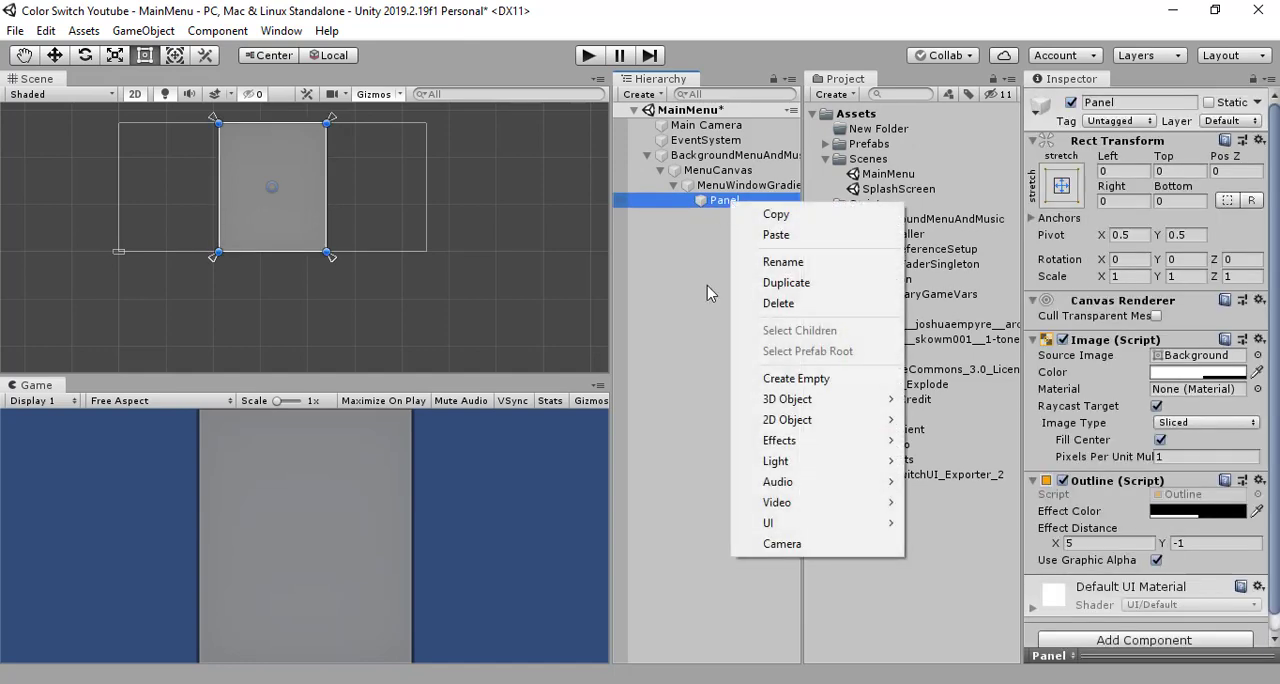
pyautogui.moveTo(828, 526)
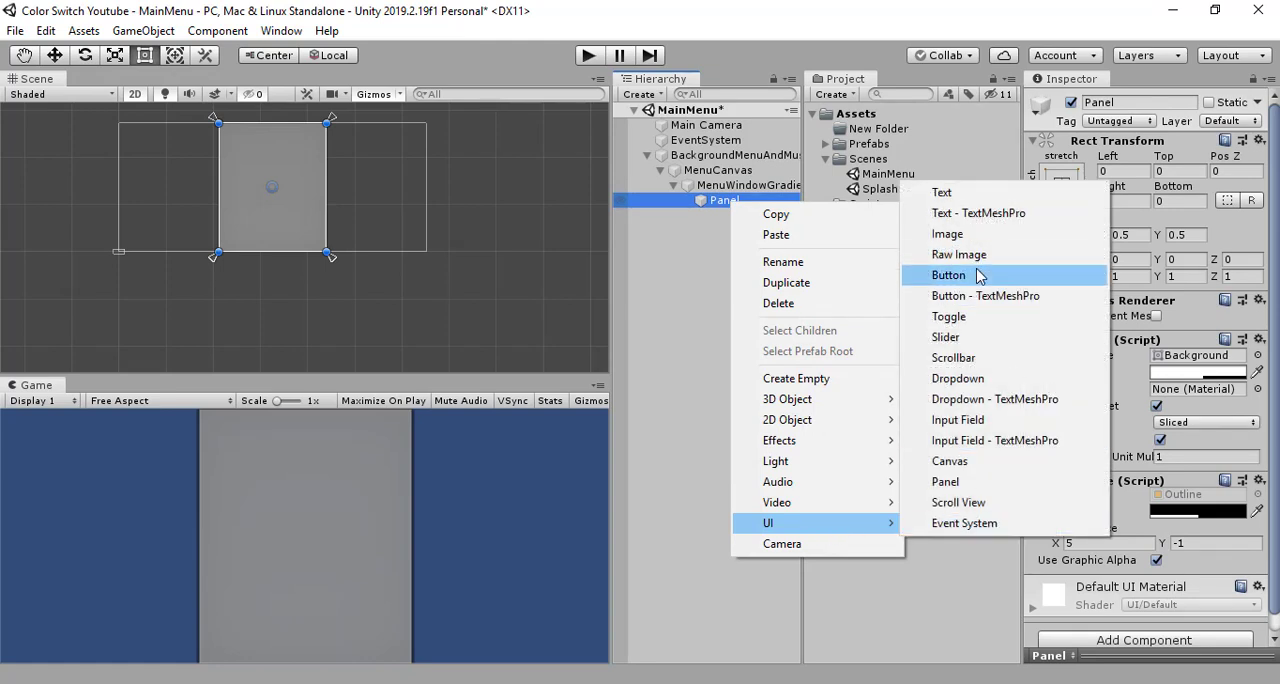
pyautogui.click(659, 232)
pyautogui.click(712, 243)
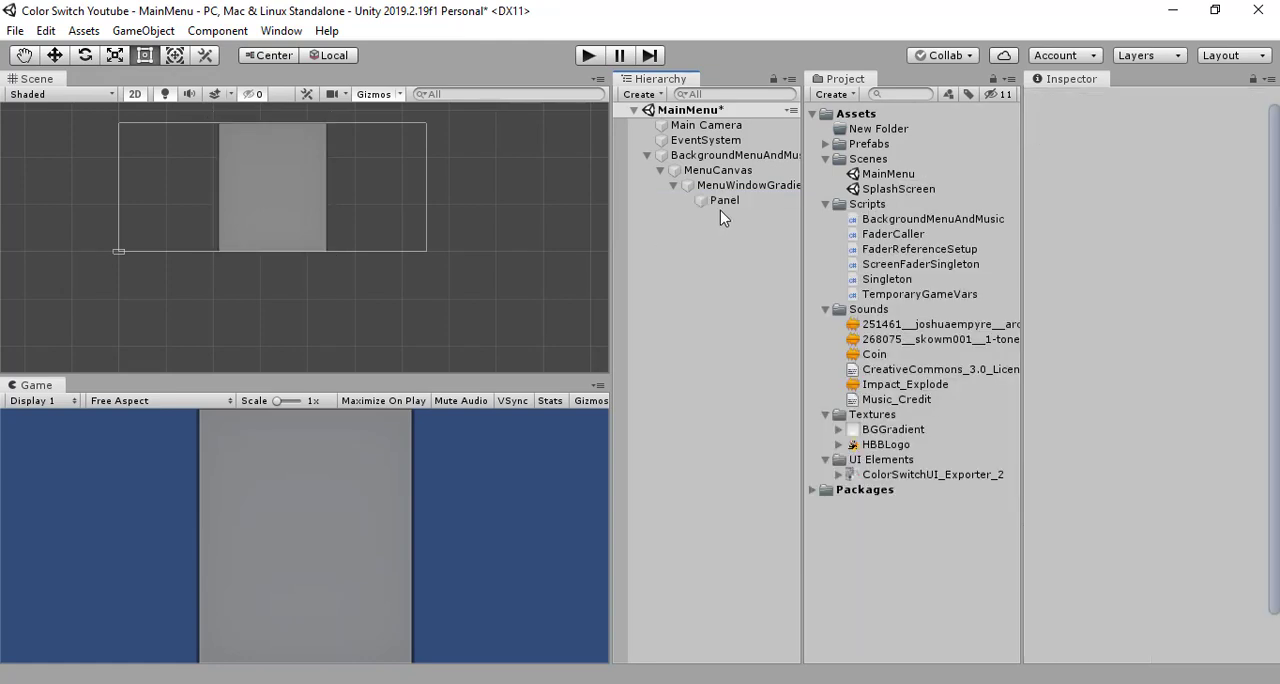
# - Create a standard UI button as a child of Panel
pyautogui.click(722, 203)
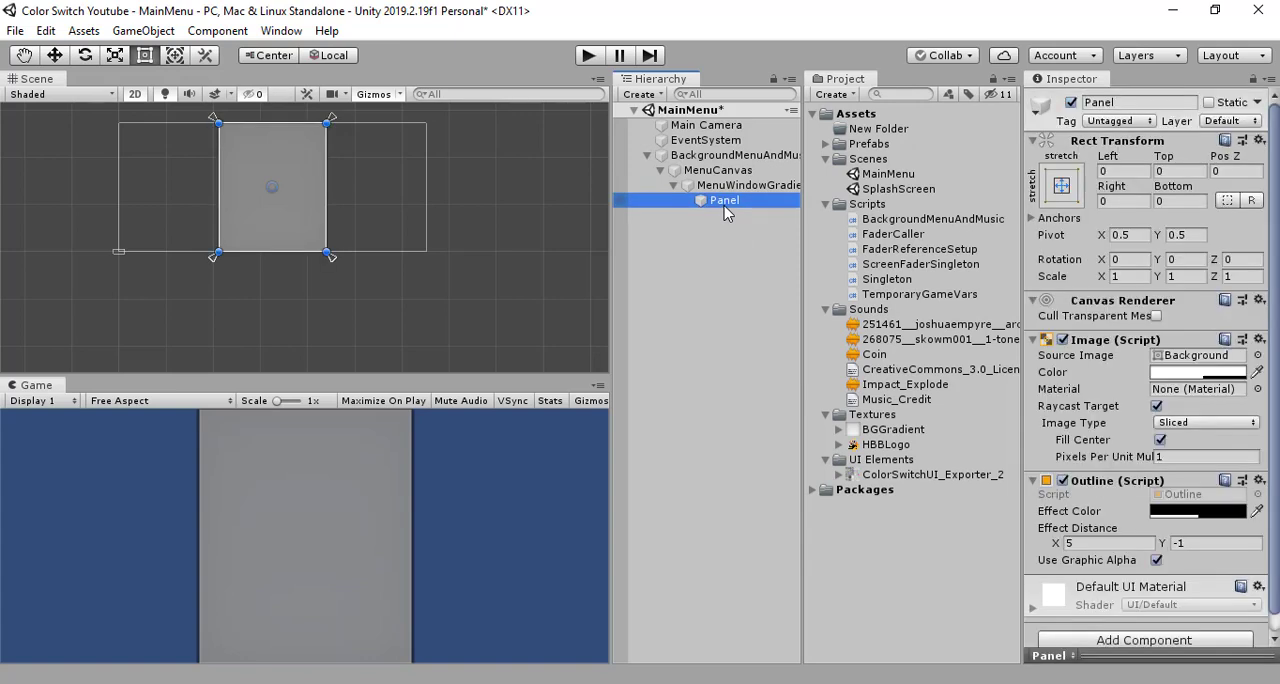
pyautogui.rightClick(727, 212)
pyautogui.moveTo(829, 526)
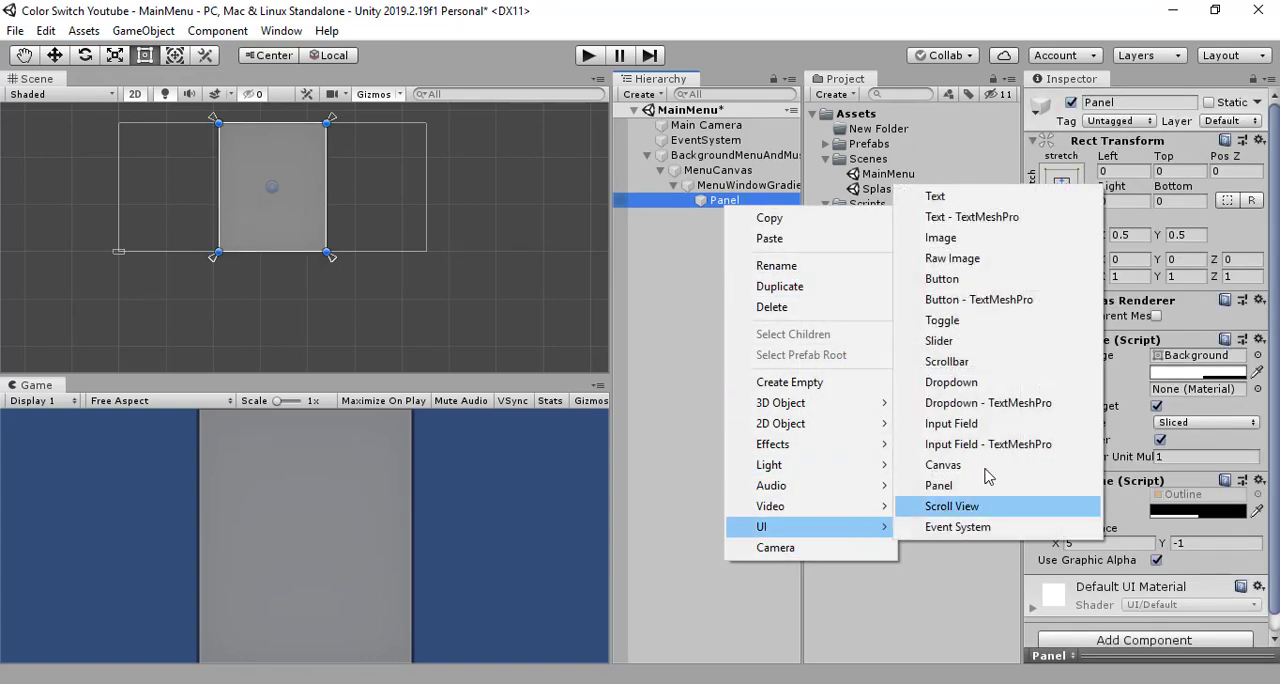
pyautogui.click(993, 279)
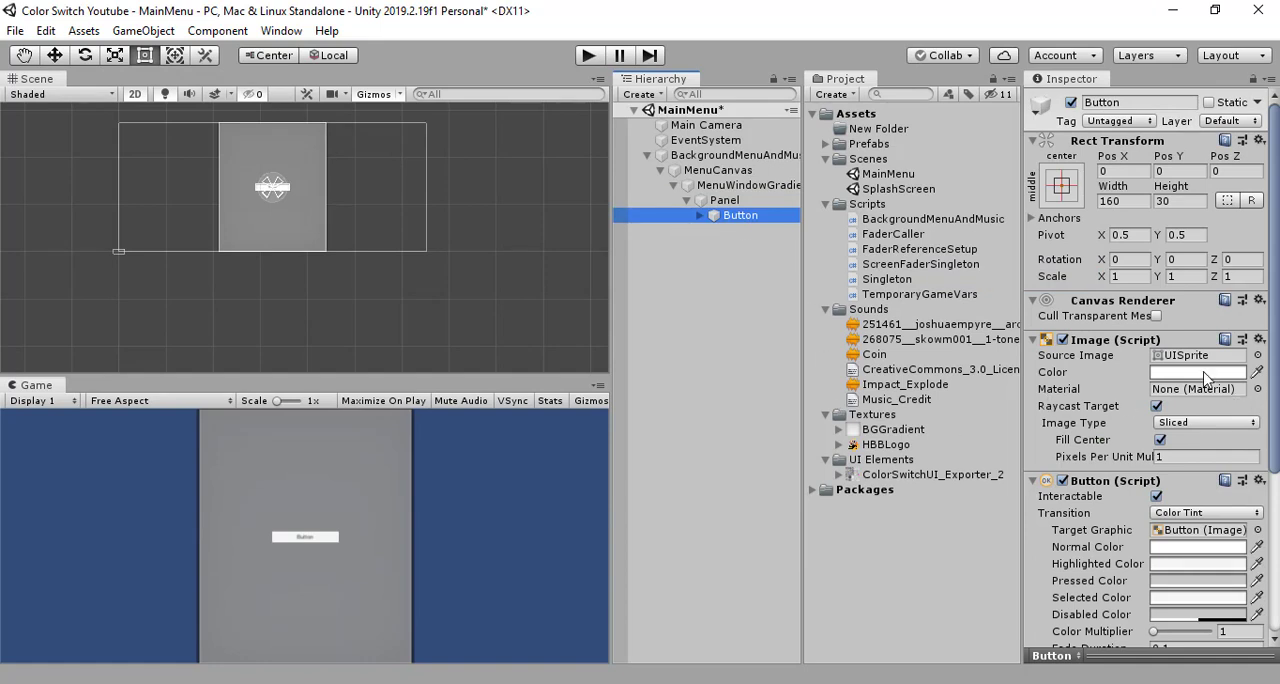
# - Delete the Text child of the new button, leaving the button itself selected
pyautogui.scroll(-5, 1205, 378)
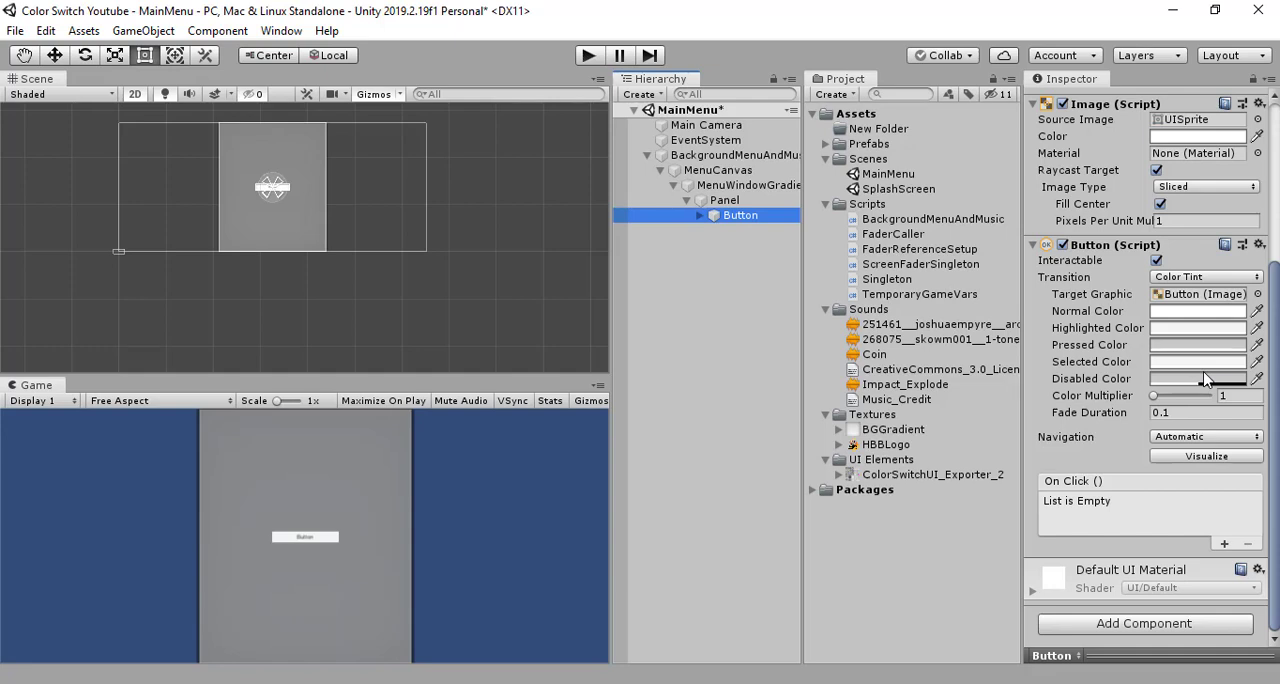
pyautogui.scroll(4, 1205, 378)
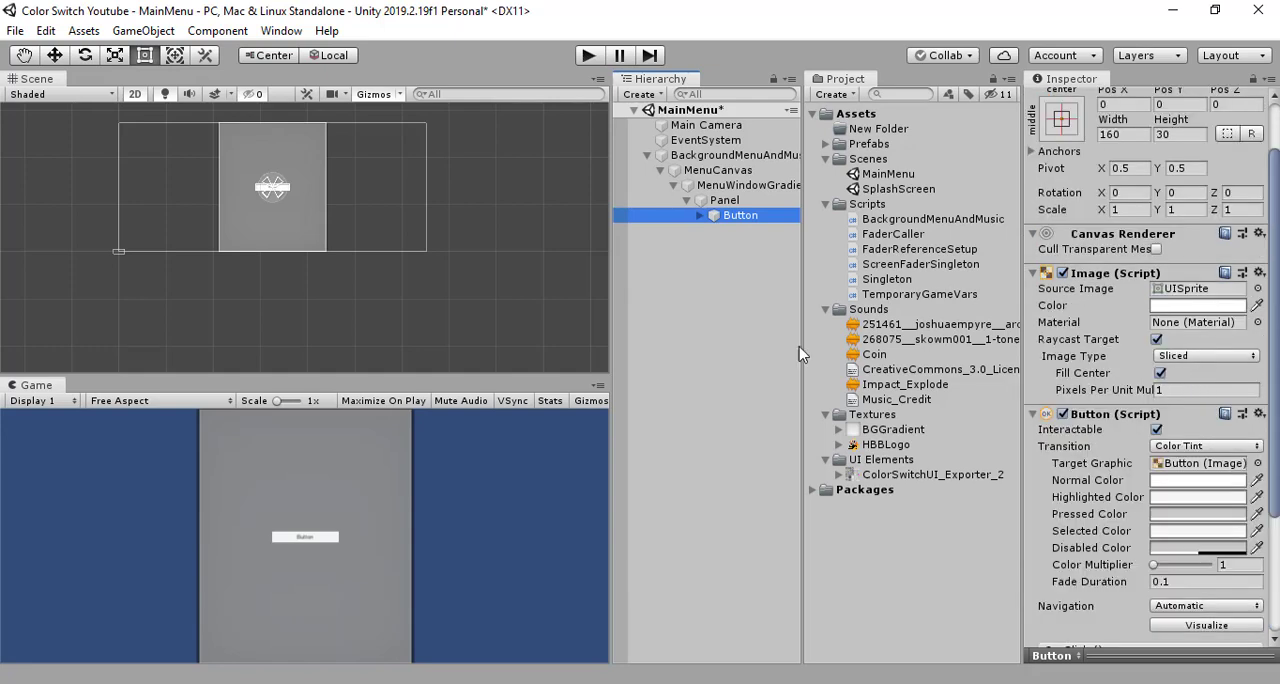
pyautogui.click(699, 215)
pyautogui.click(750, 232)
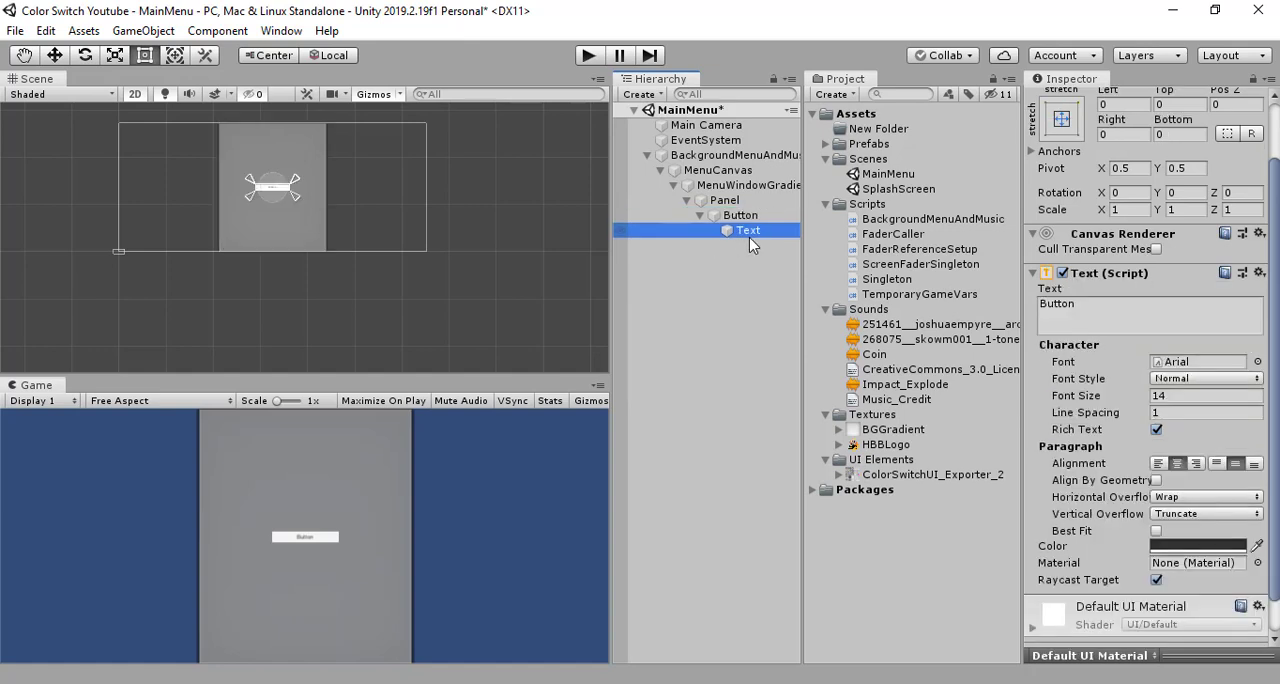
pyautogui.press('Delete')
pyautogui.click(743, 218)
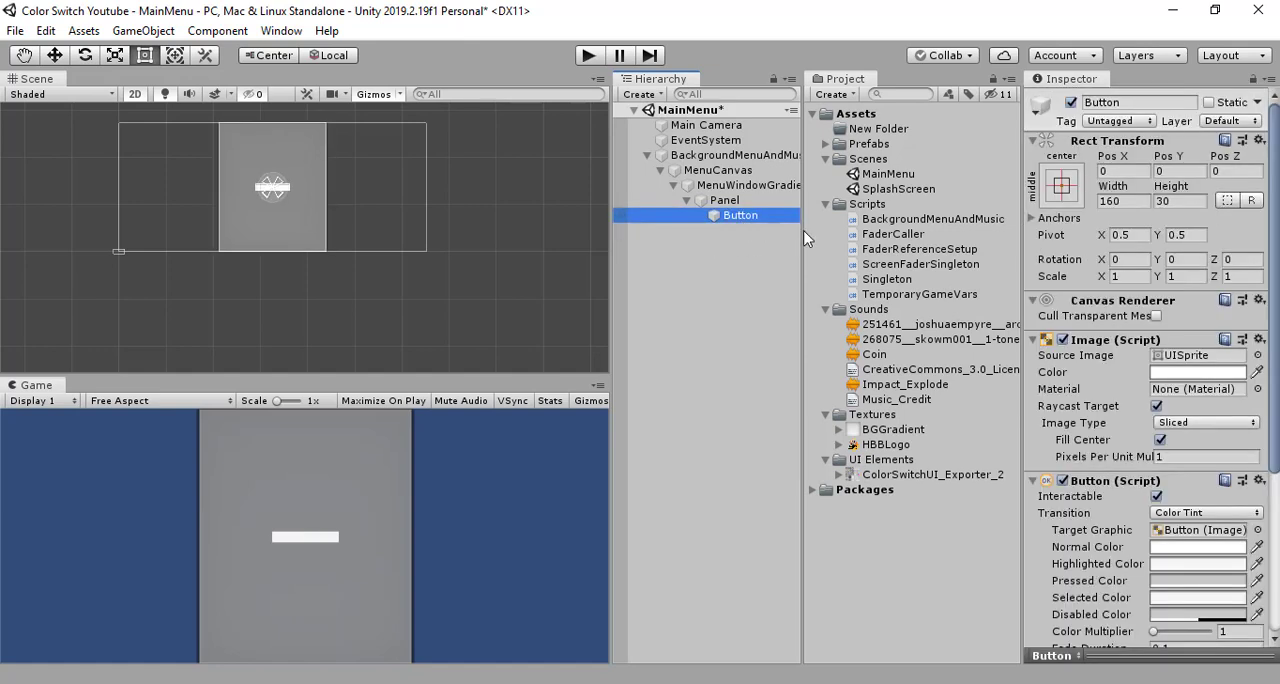
# - Expand the ColorSwitchUI_Exporter_2 sprite sheet in the widened asset list and inspect the ColorSwitchUI_Exporter_2_3 sprite
pyautogui.click(839, 474)
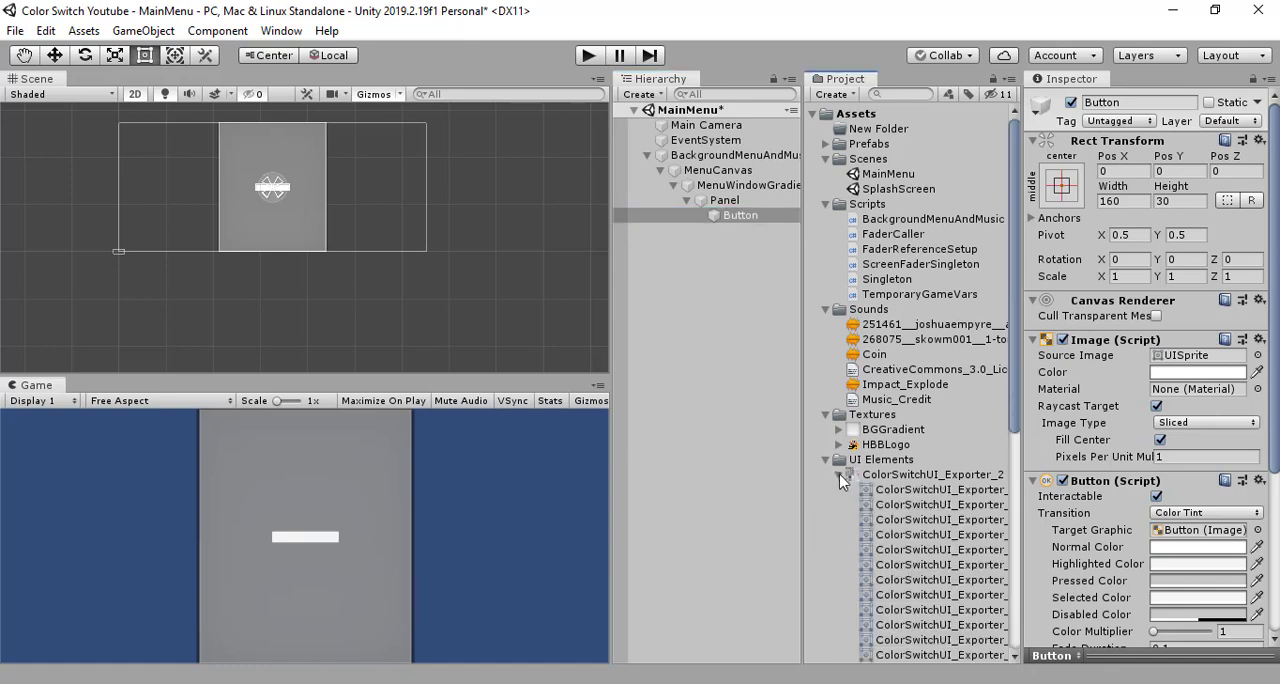
pyautogui.moveTo(803, 511); pyautogui.dragTo(753, 515)
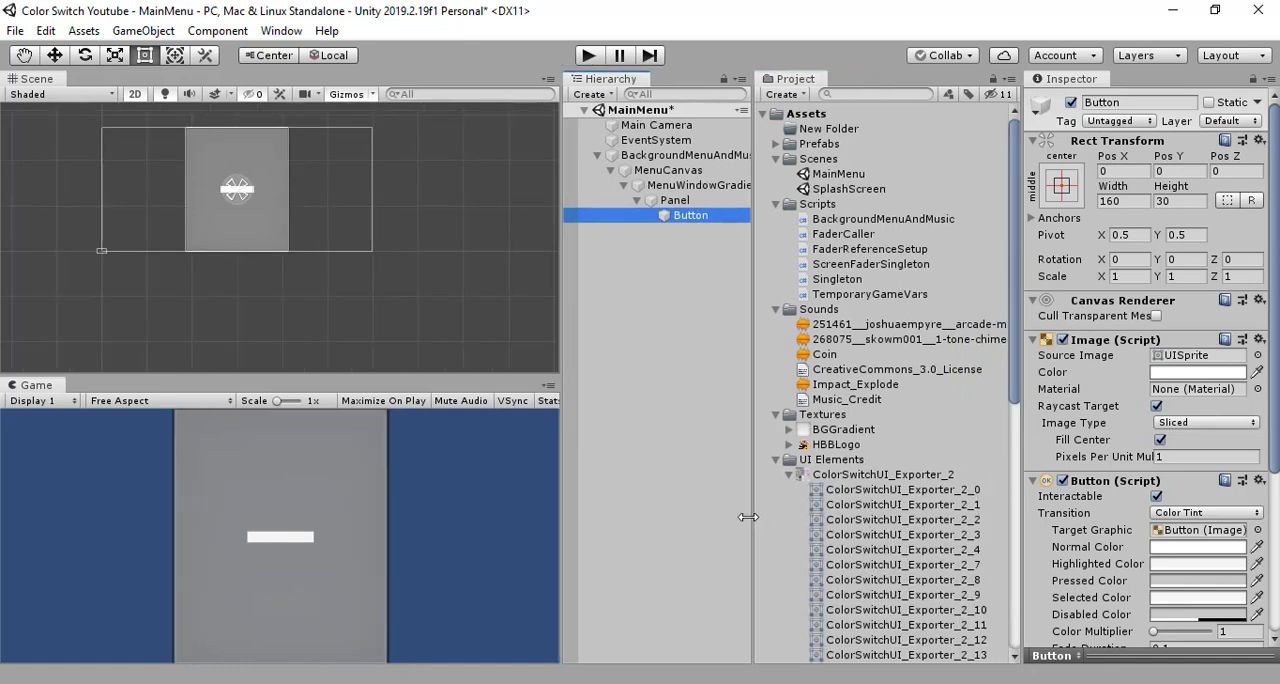
pyautogui.click(972, 538)
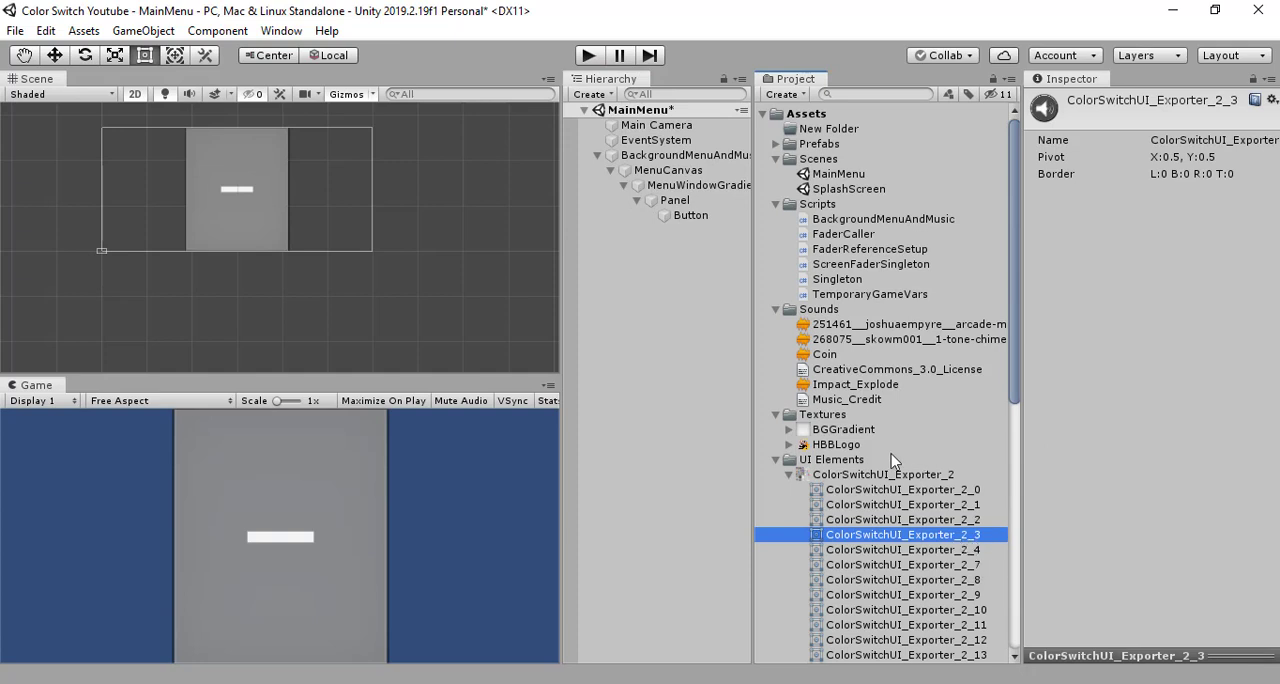
# - Rename the button under Panel to ToggleMusicButton
pyautogui.click(678, 222)
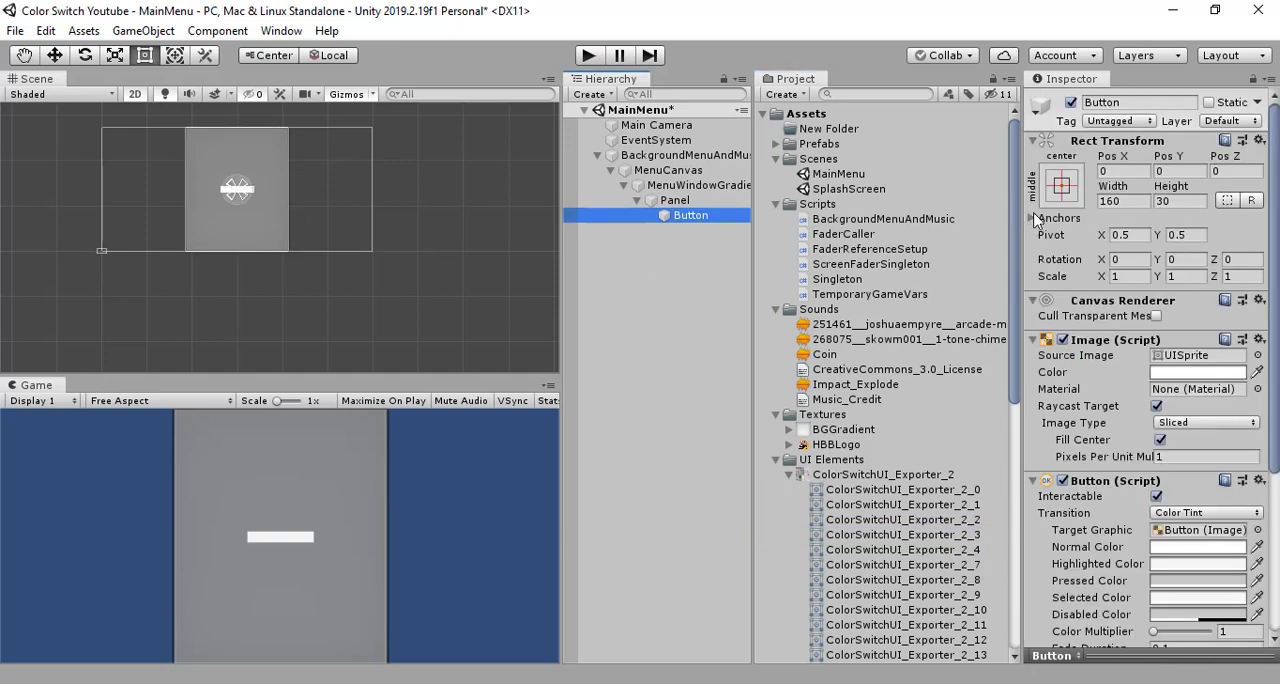
pyautogui.click(1086, 102)
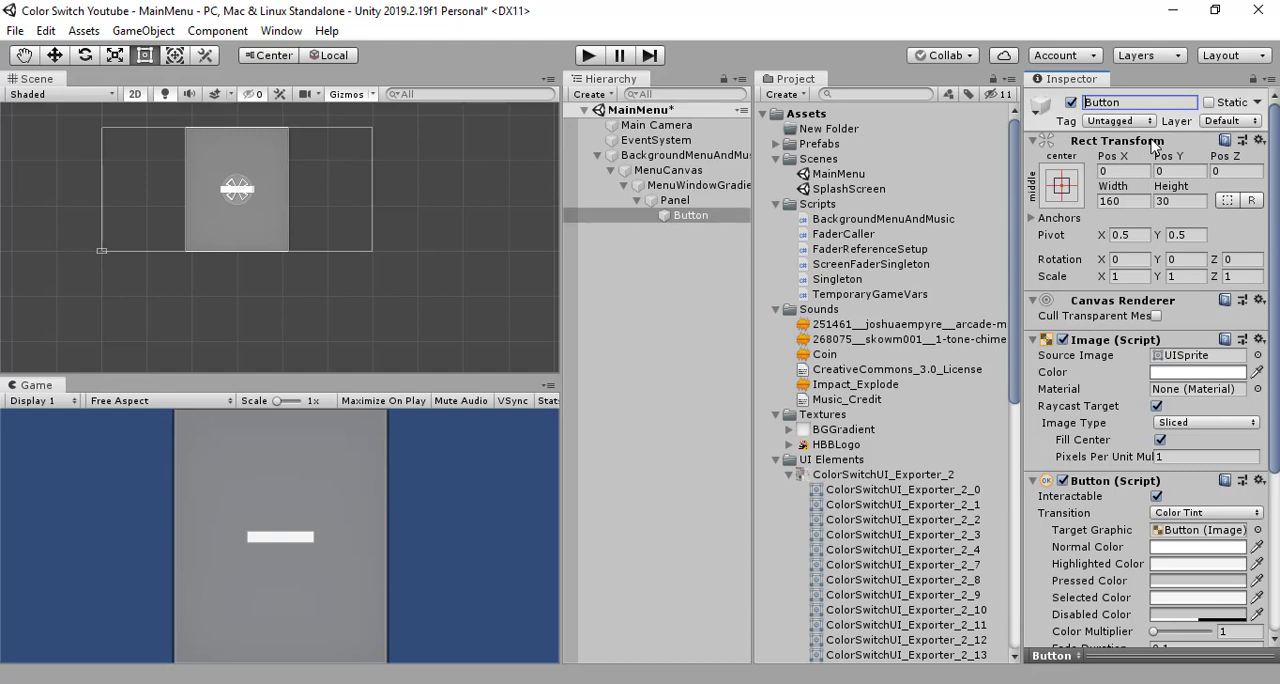
pyautogui.write('TO')
pyautogui.press('BackSpace')
pyautogui.press('BackSpace')
pyautogui.write('ToggleMusic')
pyautogui.press('Return')
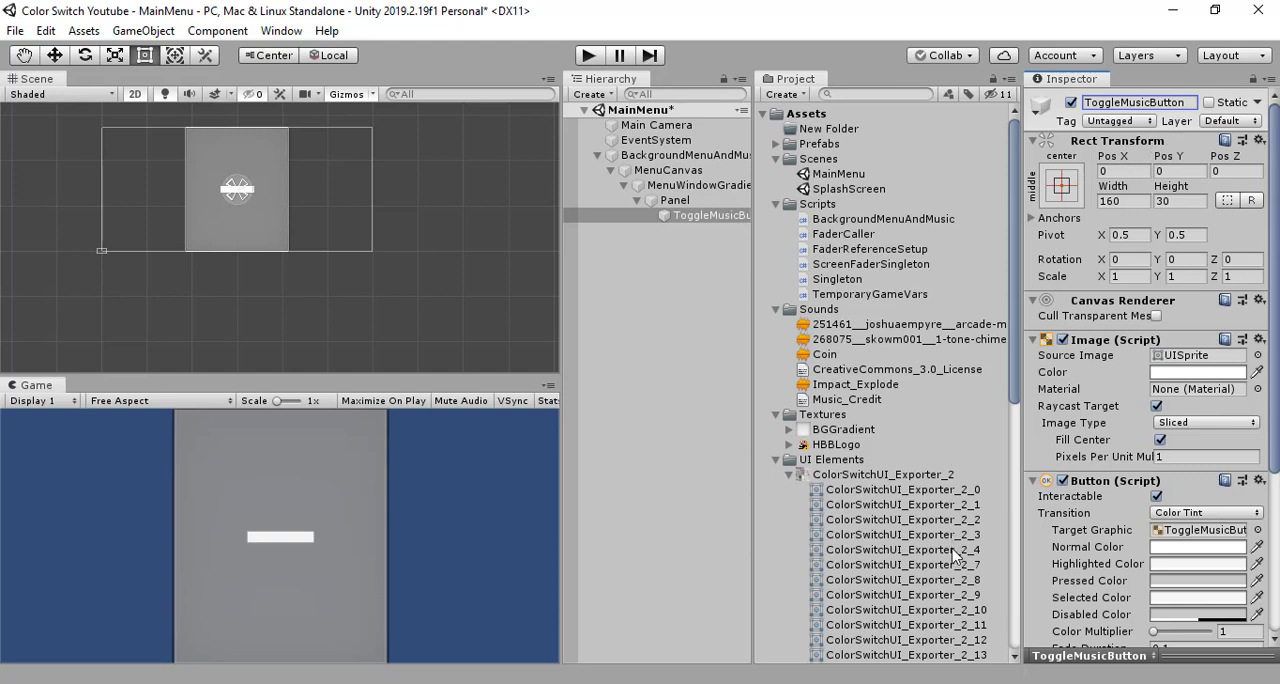
# - Assign the ColorSwitchUI_Exporter_2_3 sprite as the source image of ToggleMusicButton
pyautogui.moveTo(963, 540); pyautogui.dragTo(1188, 360)
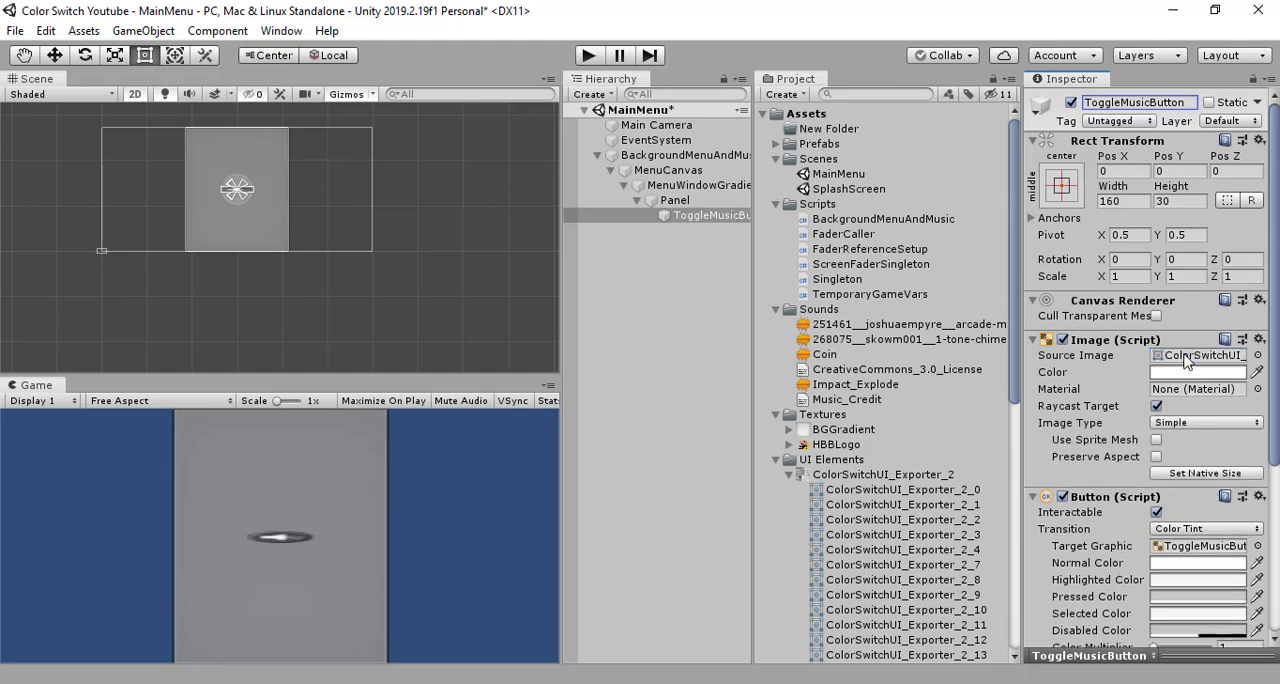
pyautogui.click(680, 290)
pyautogui.click(685, 218)
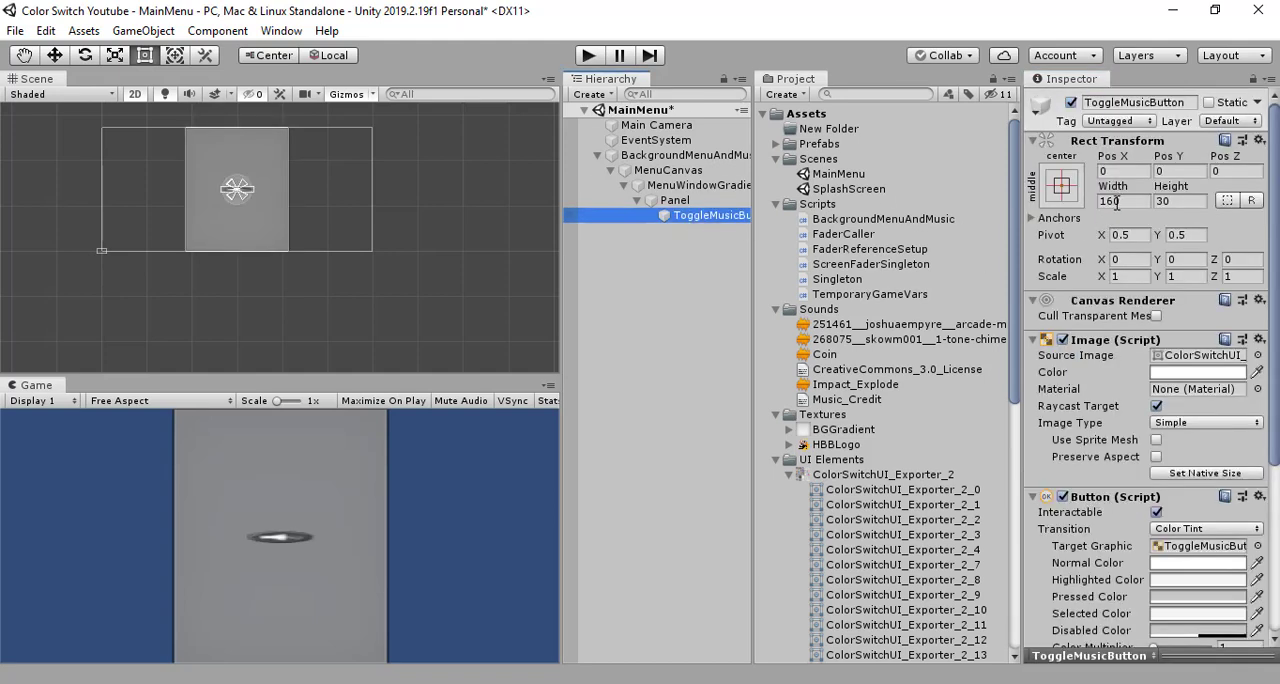
# - Set the height of ToggleMusicButton to 160 to match its width
pyautogui.click(1127, 201)
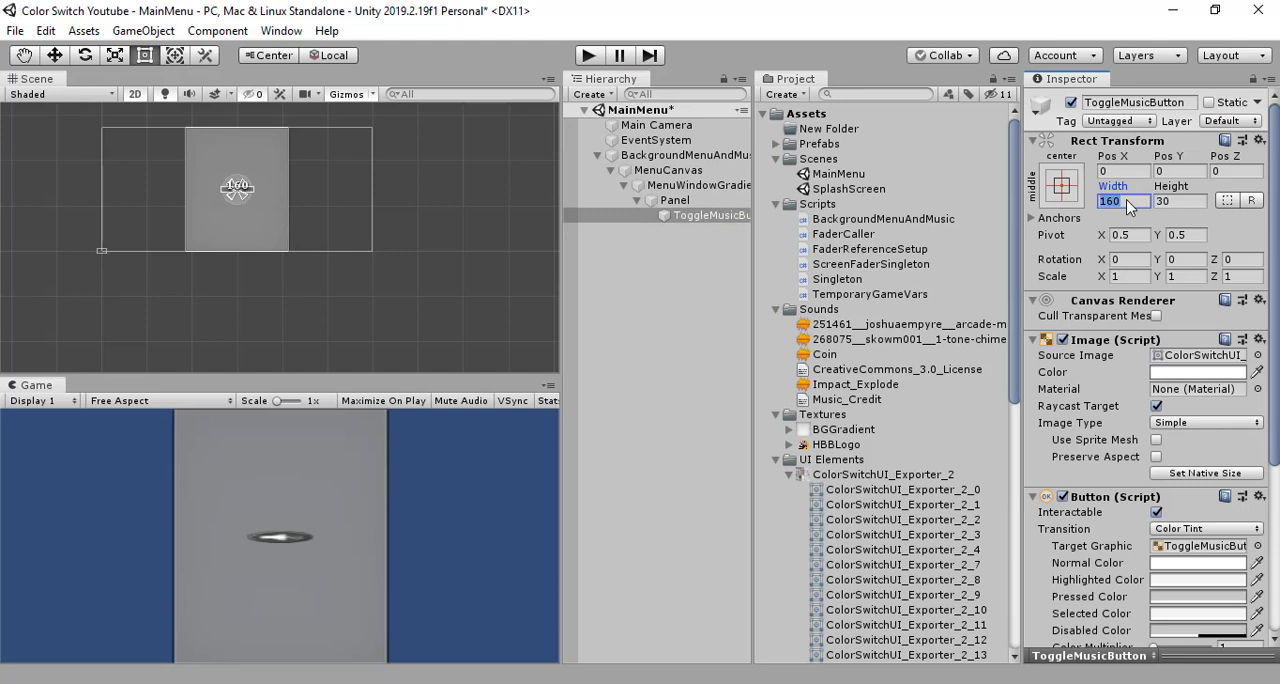
pyautogui.click(1170, 203)
pyautogui.write('100')
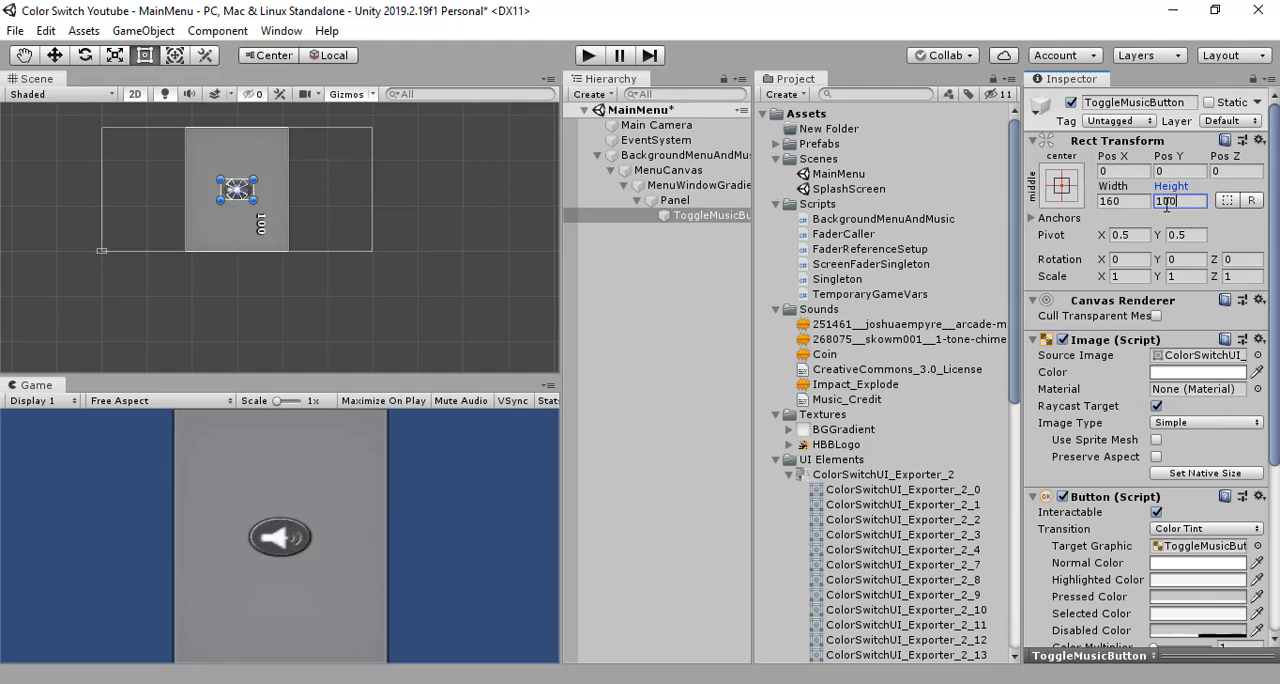
pyautogui.write('16')
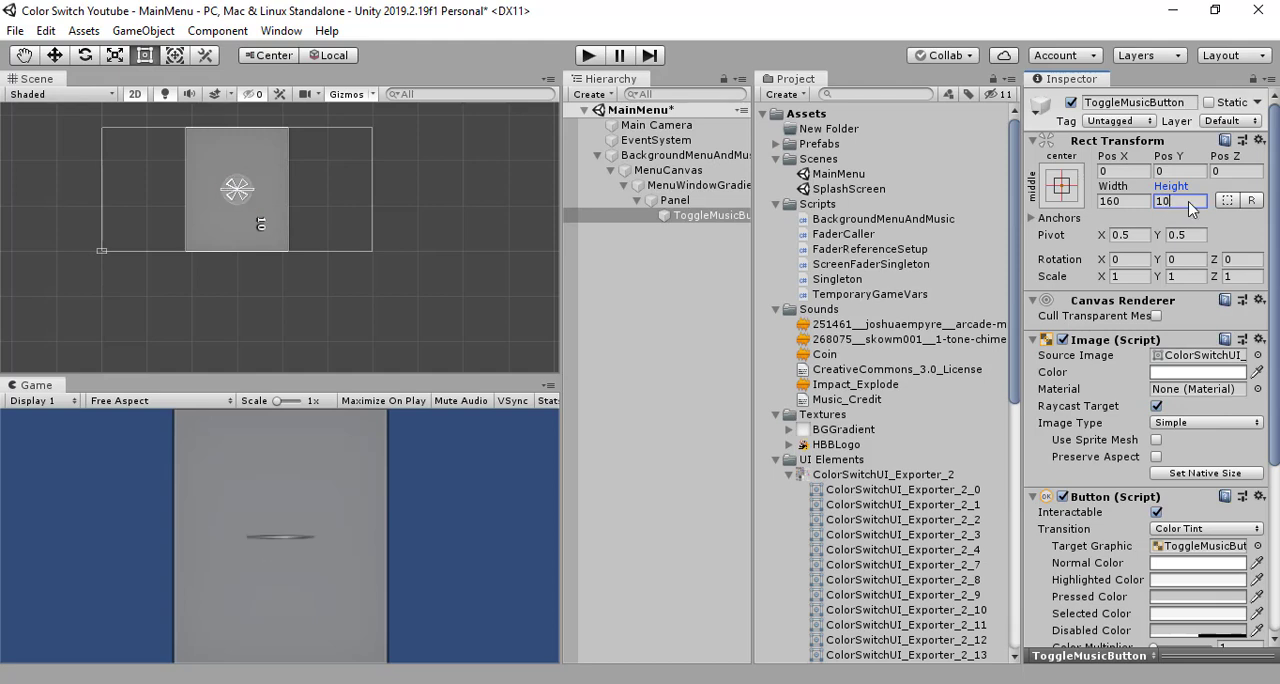
pyautogui.write('0')
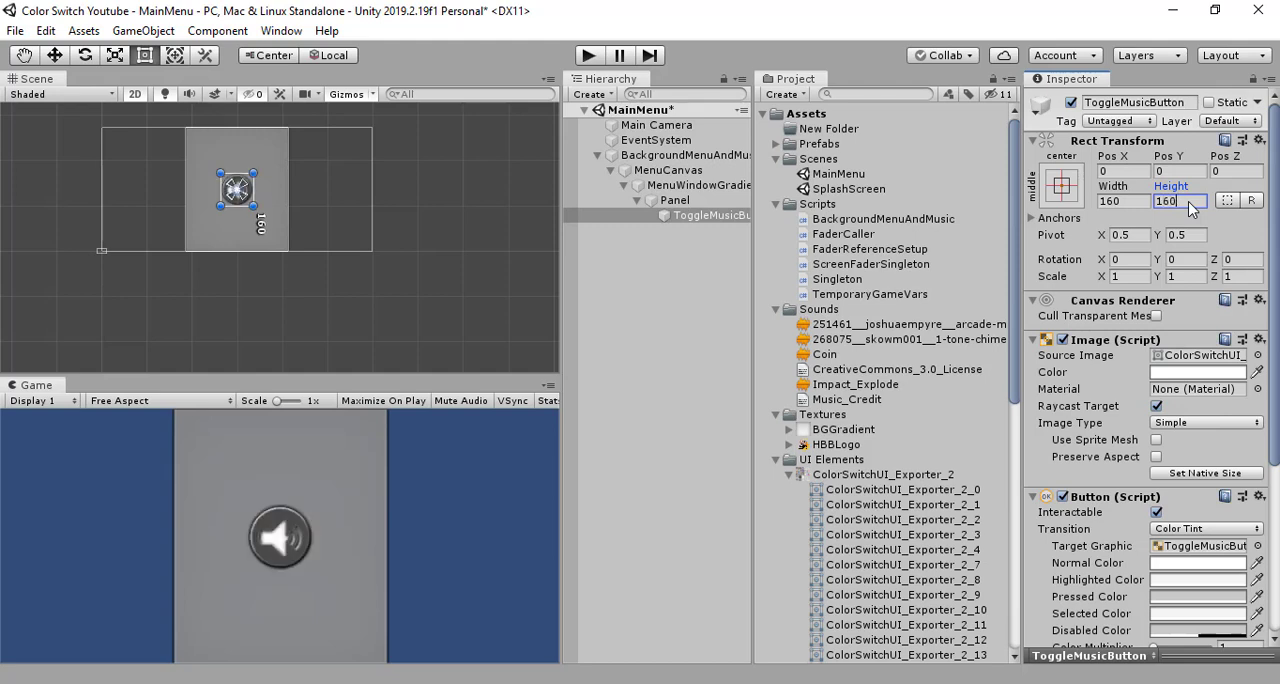
pyautogui.click(705, 322)
pyautogui.click(694, 217)
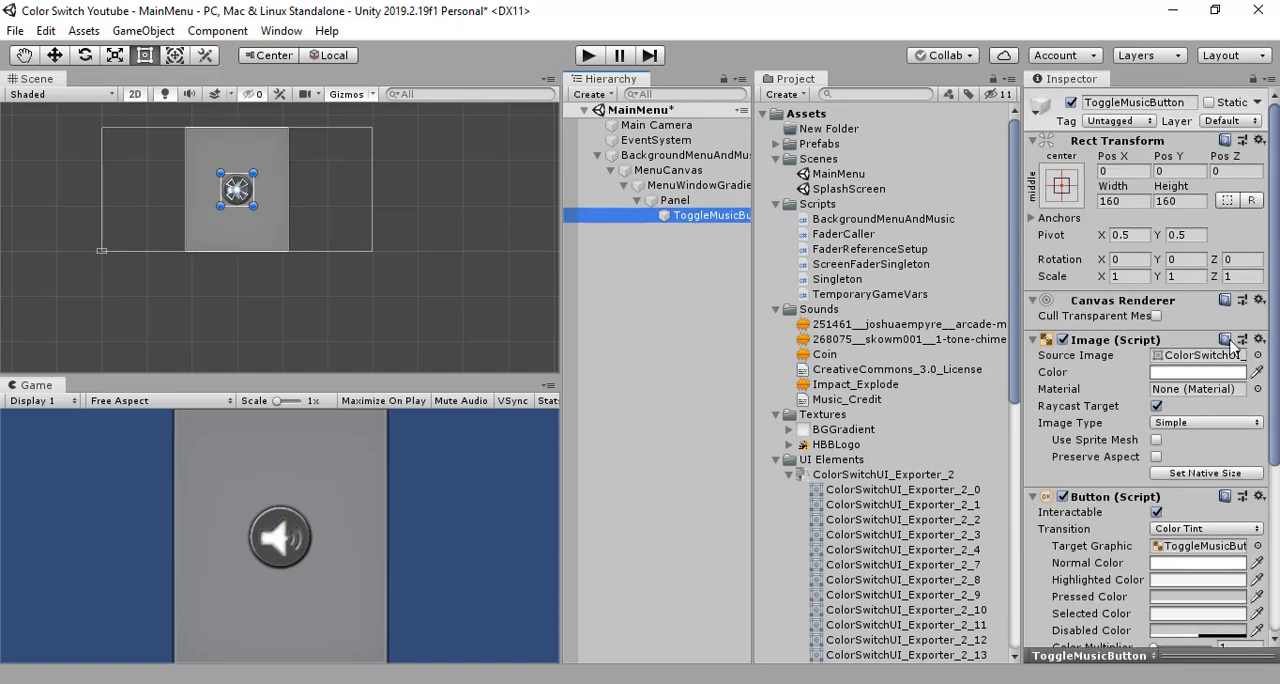
pyautogui.scroll(-5, 1233, 347)
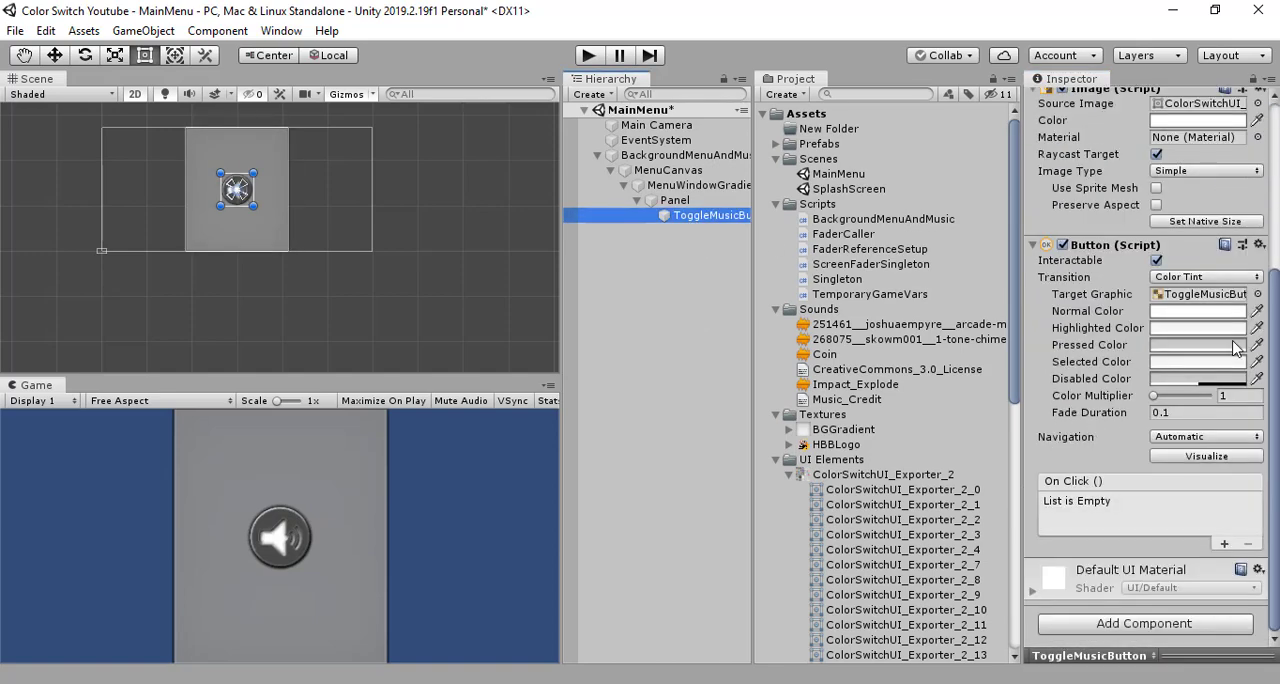
# - Add an On Click event to ToggleMusicButton that calls MuteAudio() from the BackgroundMenuAndMusic script on the BackgroundMenuAndMusic object
pyautogui.click(1224, 544)
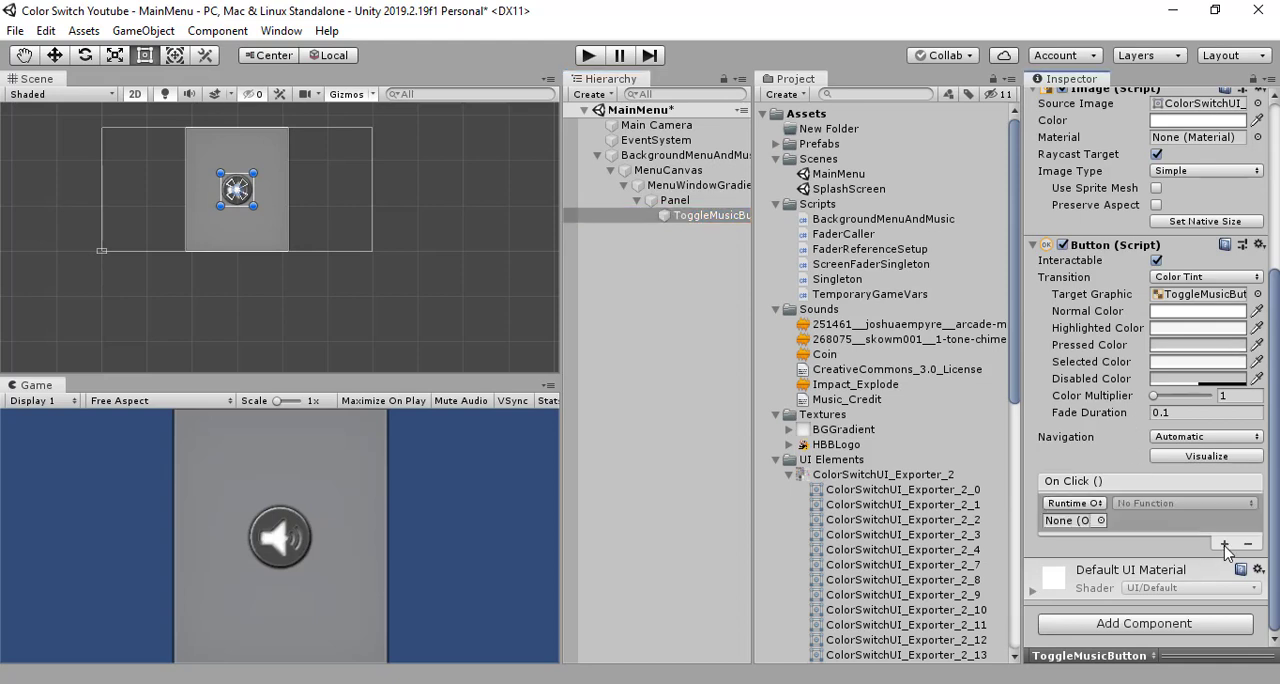
pyautogui.click(705, 289)
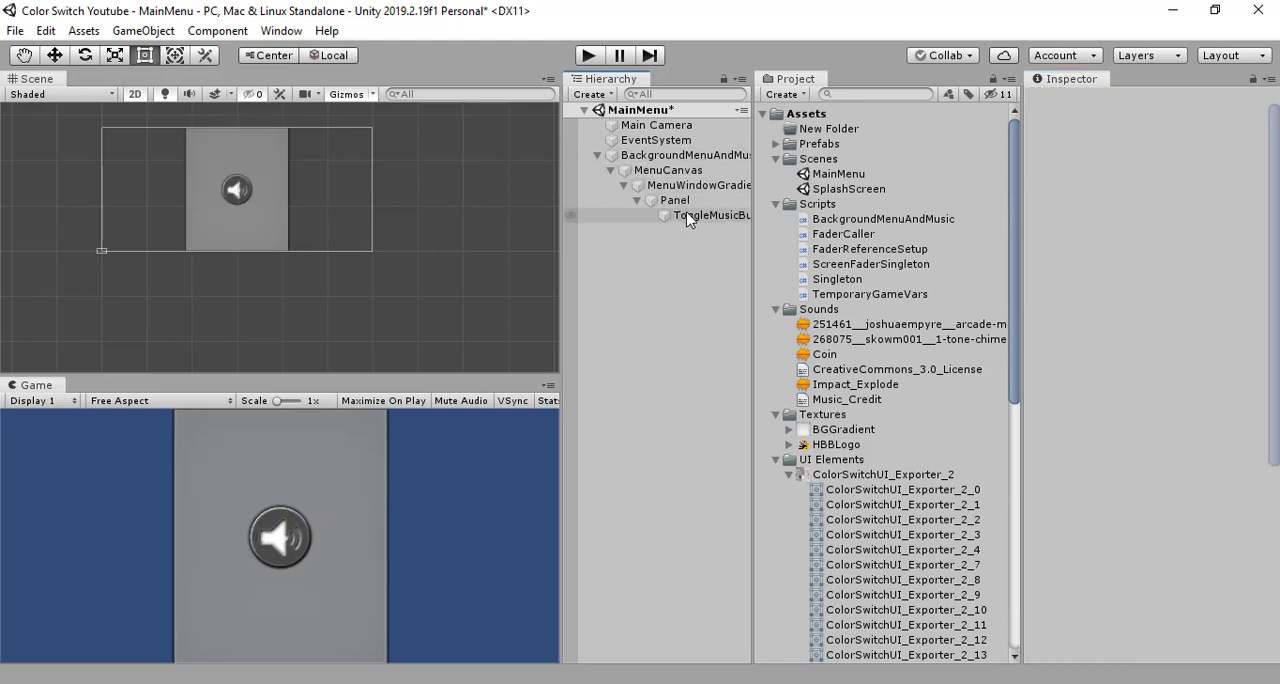
pyautogui.click(688, 216)
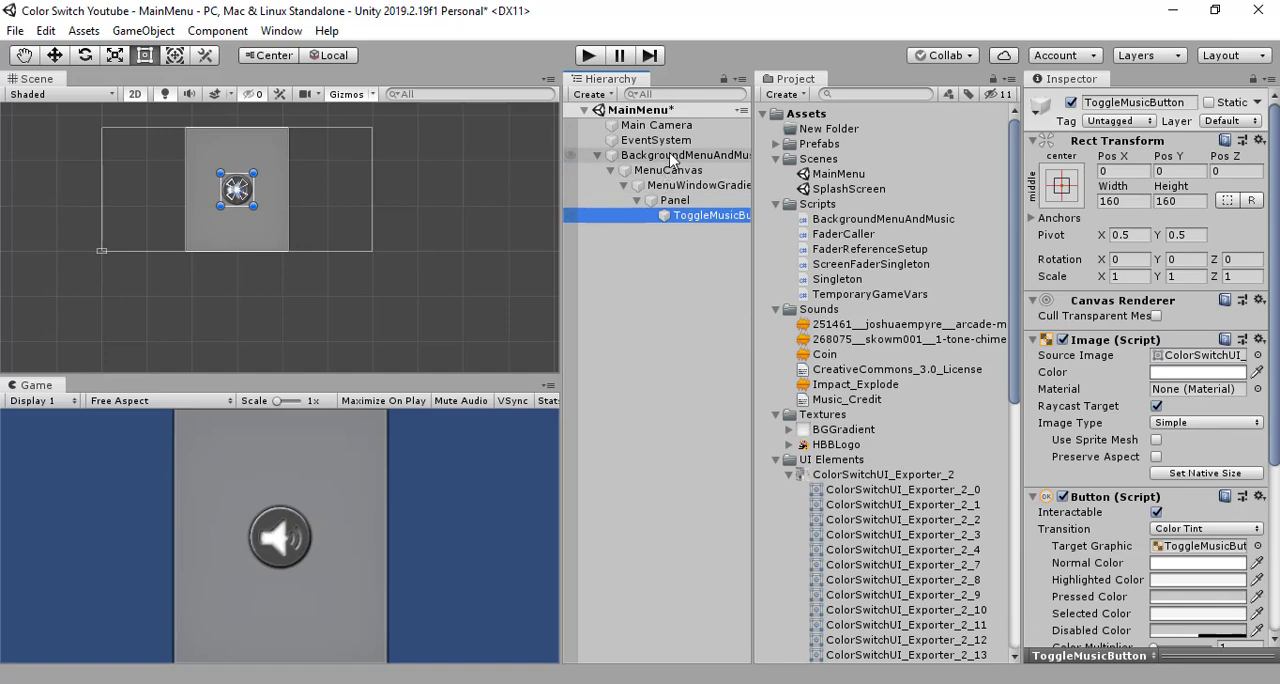
pyautogui.moveTo(670, 160); pyautogui.dragTo(1085, 519)
pyautogui.click(1140, 505)
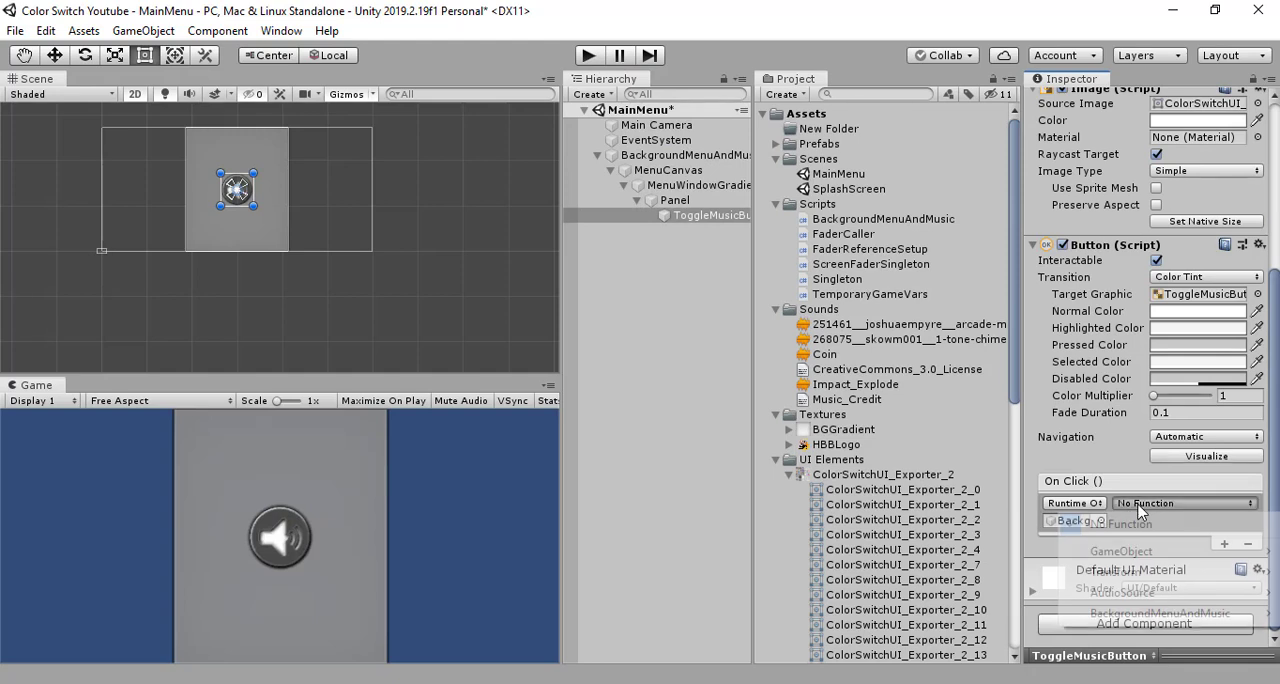
pyautogui.moveTo(1184, 614)
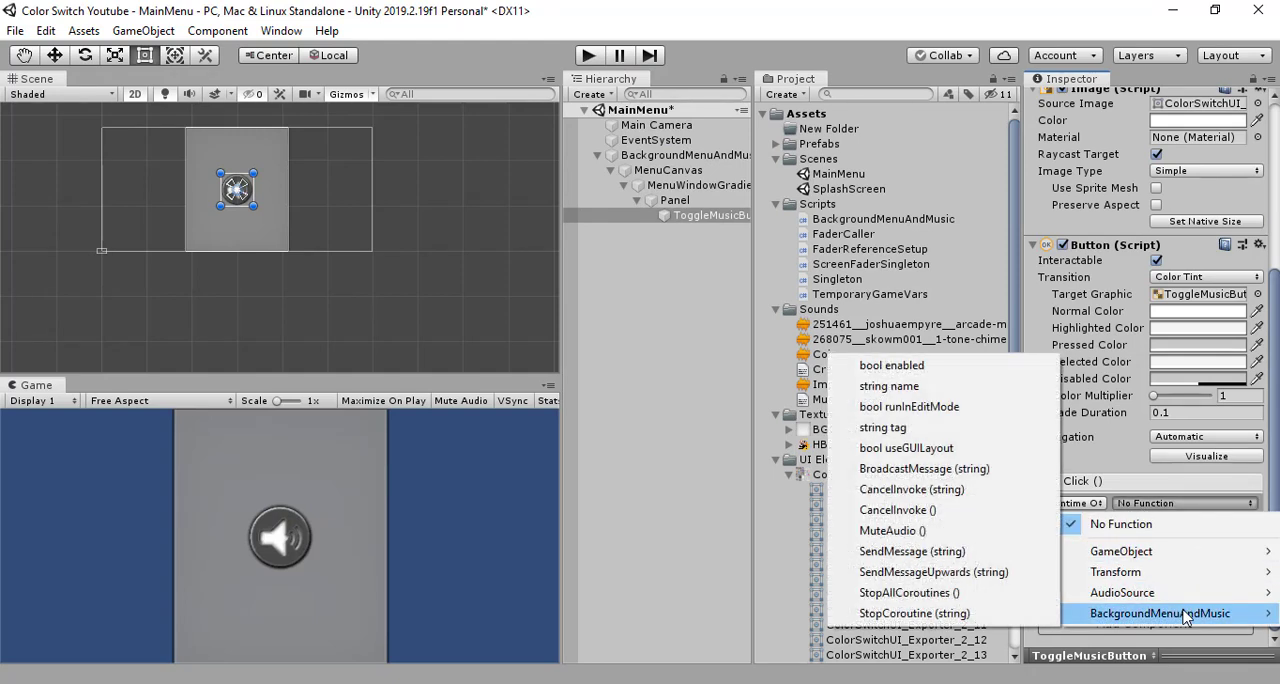
pyautogui.click(940, 538)
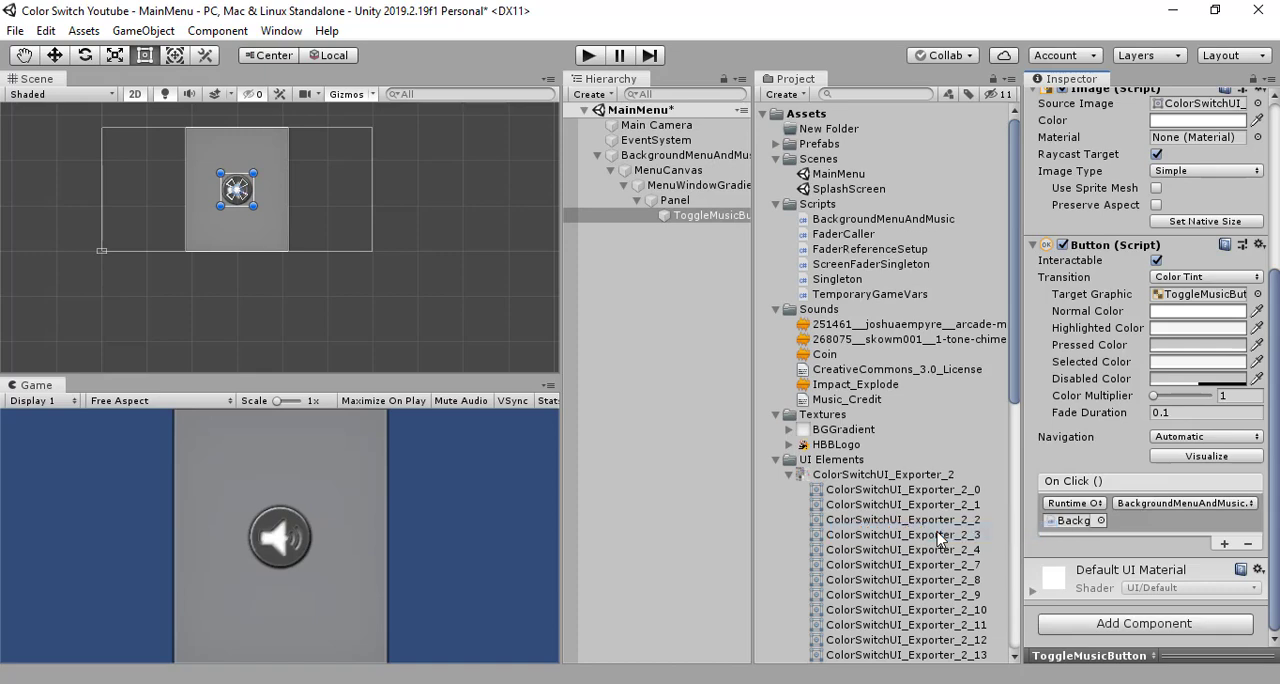
pyautogui.click(1172, 510)
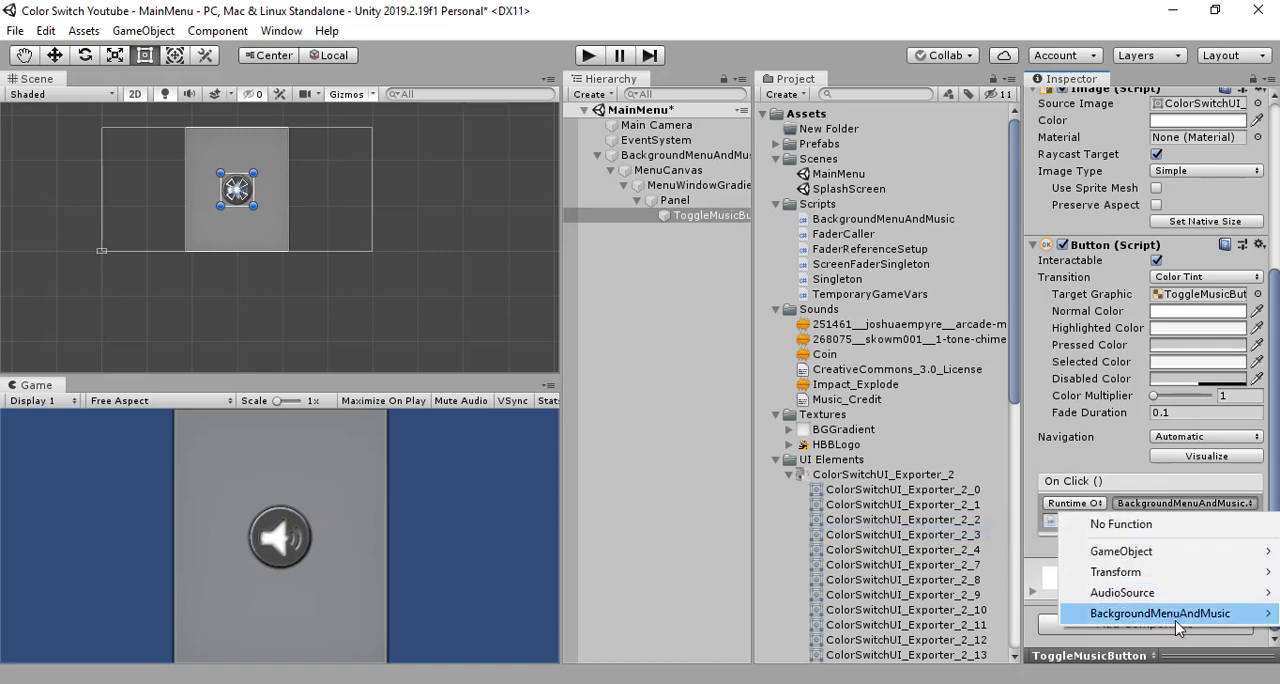
pyautogui.moveTo(1143, 618)
pyautogui.moveTo(914, 521); pyautogui.dragTo(912, 522)
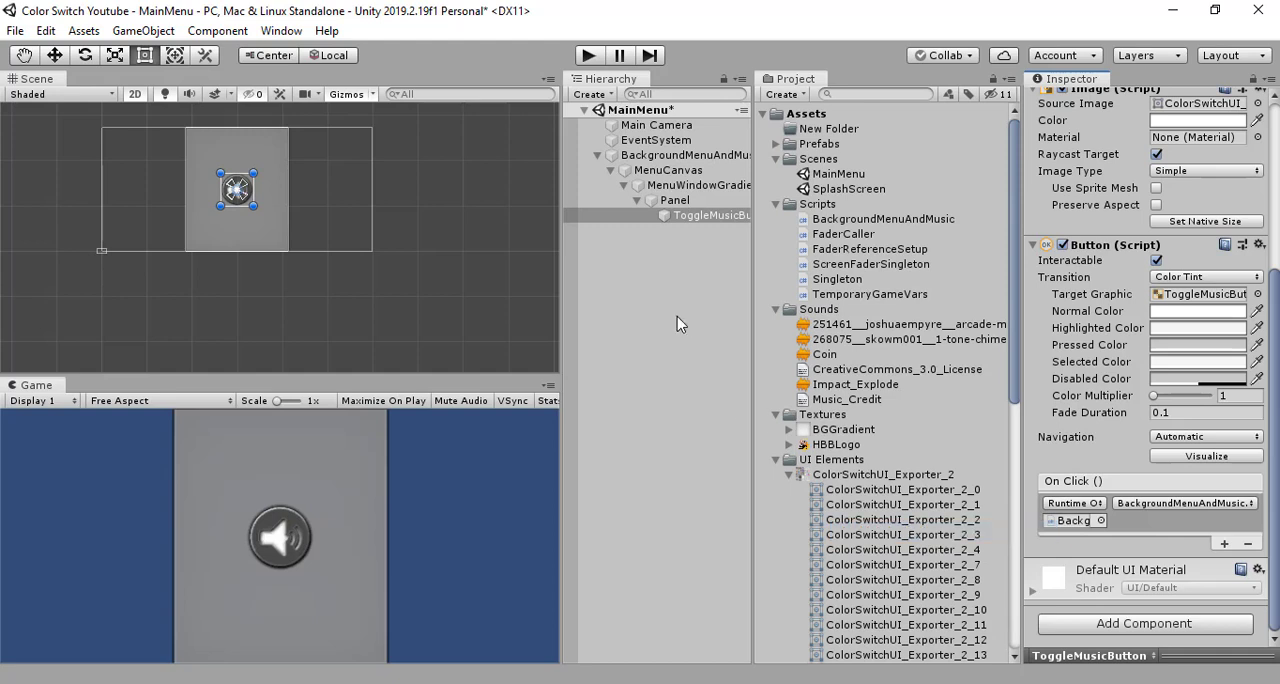
pyautogui.click(676, 316)
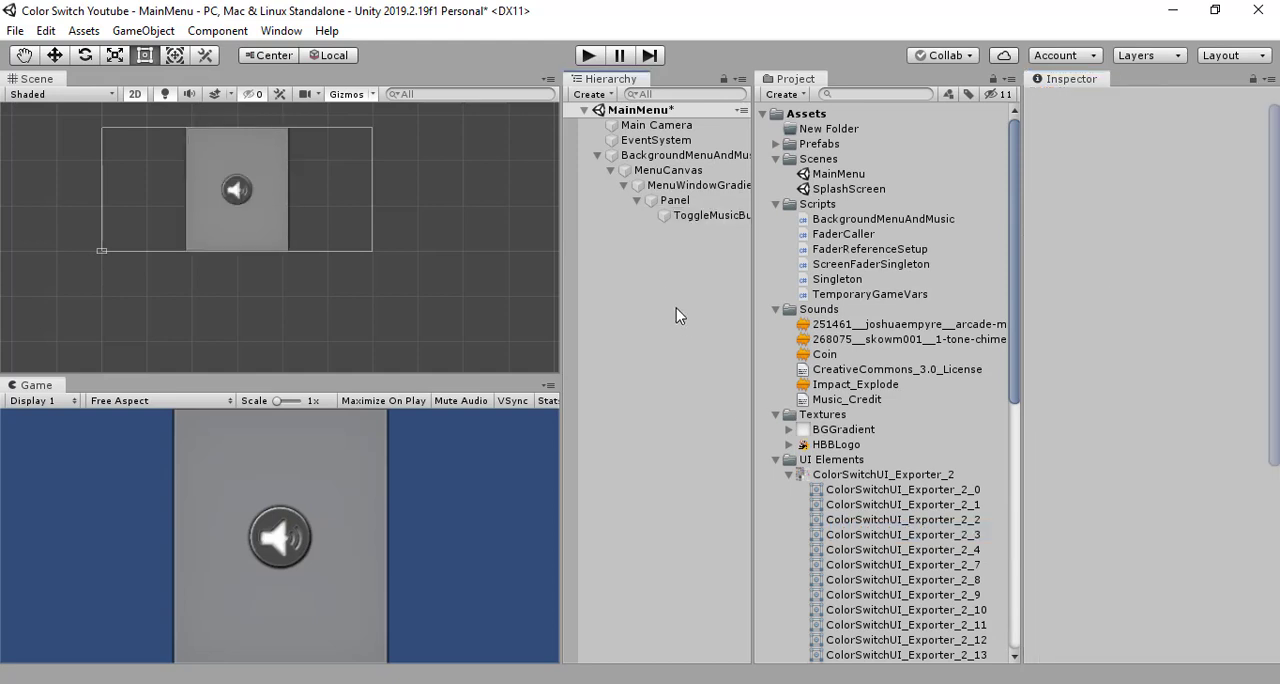
pyautogui.click(706, 216)
pyautogui.click(680, 257)
pyautogui.click(704, 217)
pyautogui.scroll(-5, 1201, 388)
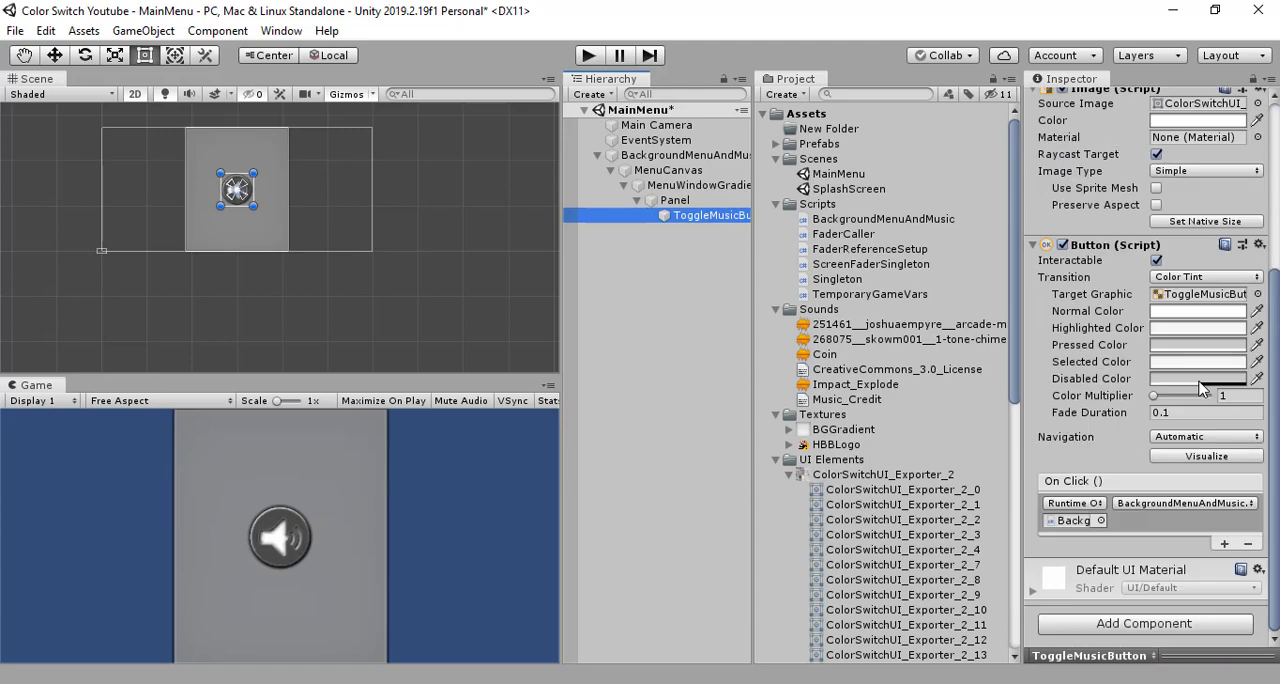
pyautogui.scroll(5, 1201, 388)
pyautogui.click(697, 272)
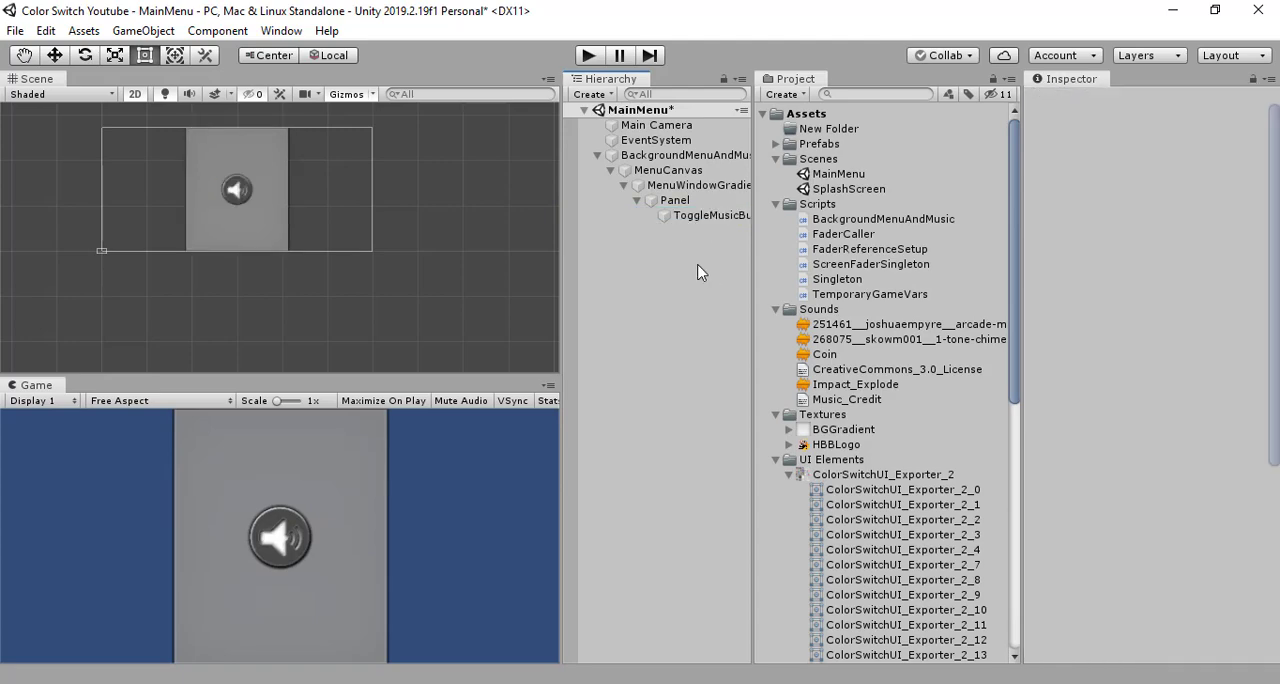
# - Add a UI Text object as a child of Panel
pyautogui.rightClick(680, 201)
pyautogui.click(616, 276)
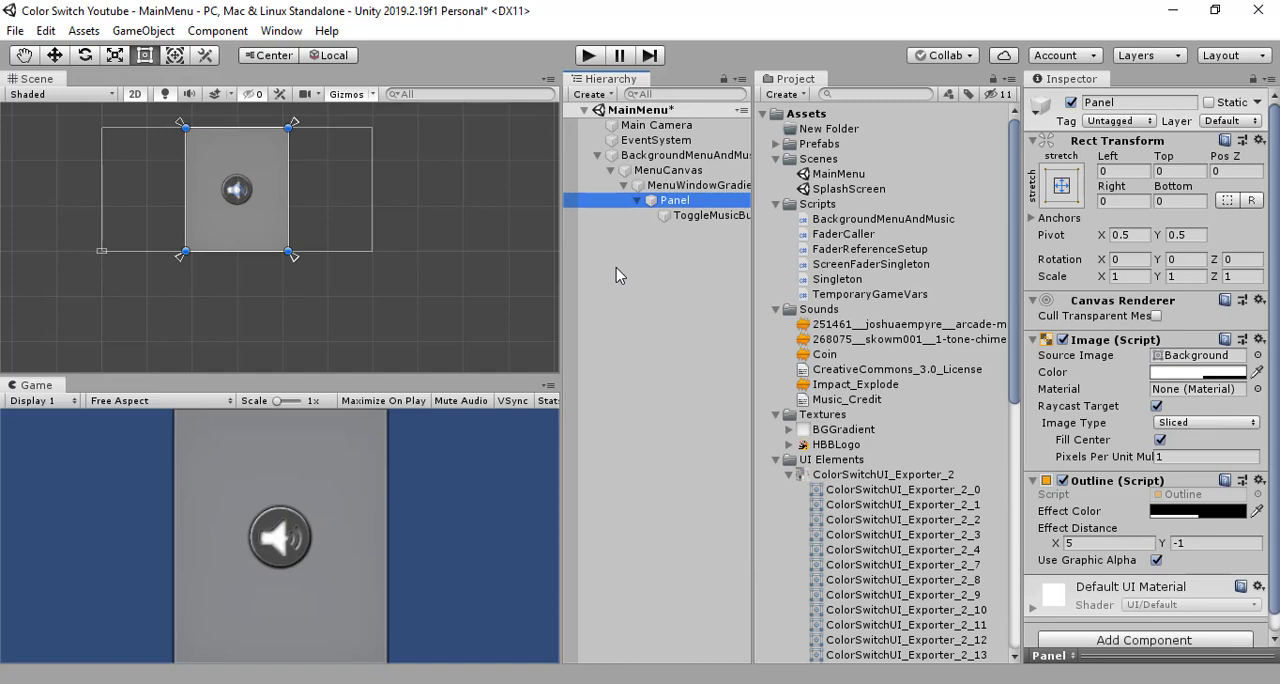
pyautogui.click(616, 276)
pyautogui.rightClick(667, 202)
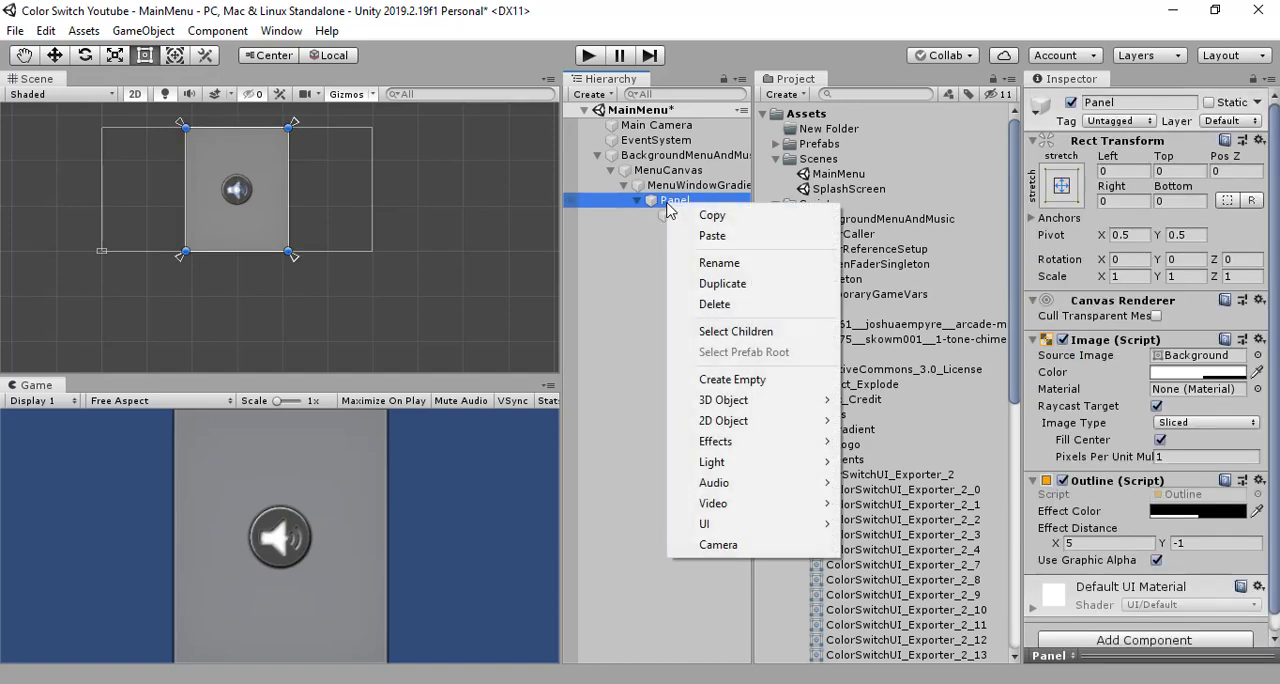
pyautogui.moveTo(815, 524)
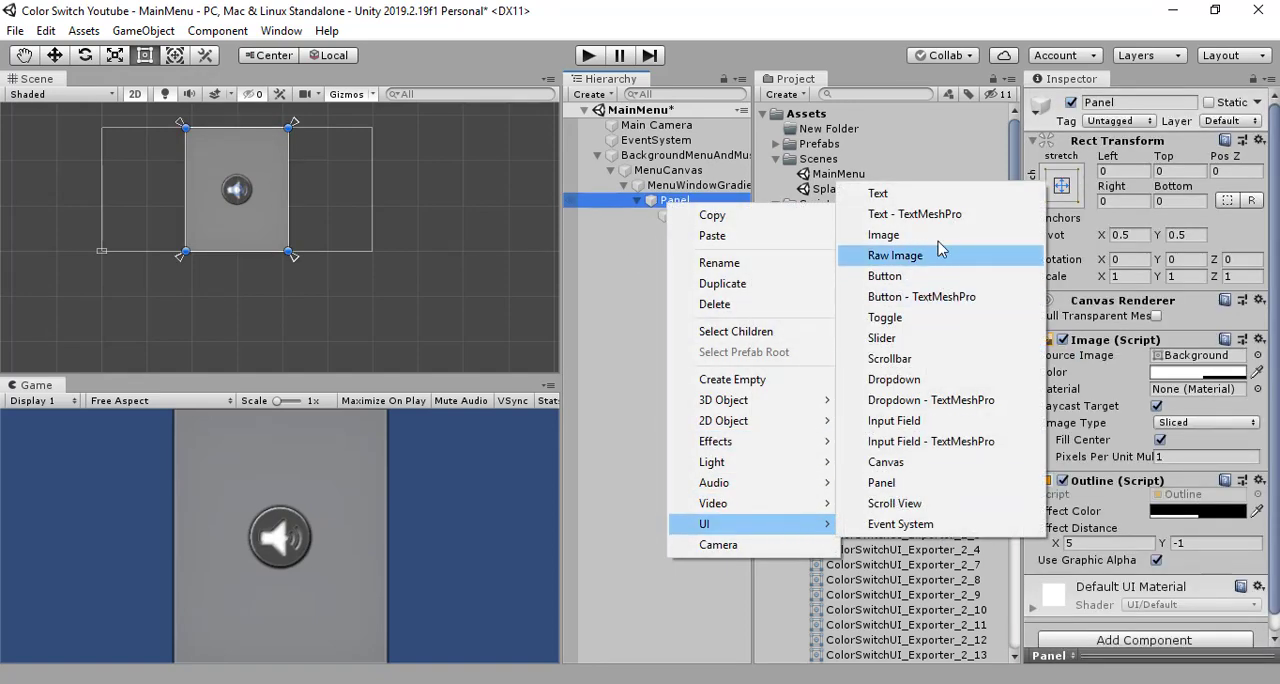
pyautogui.click(929, 193)
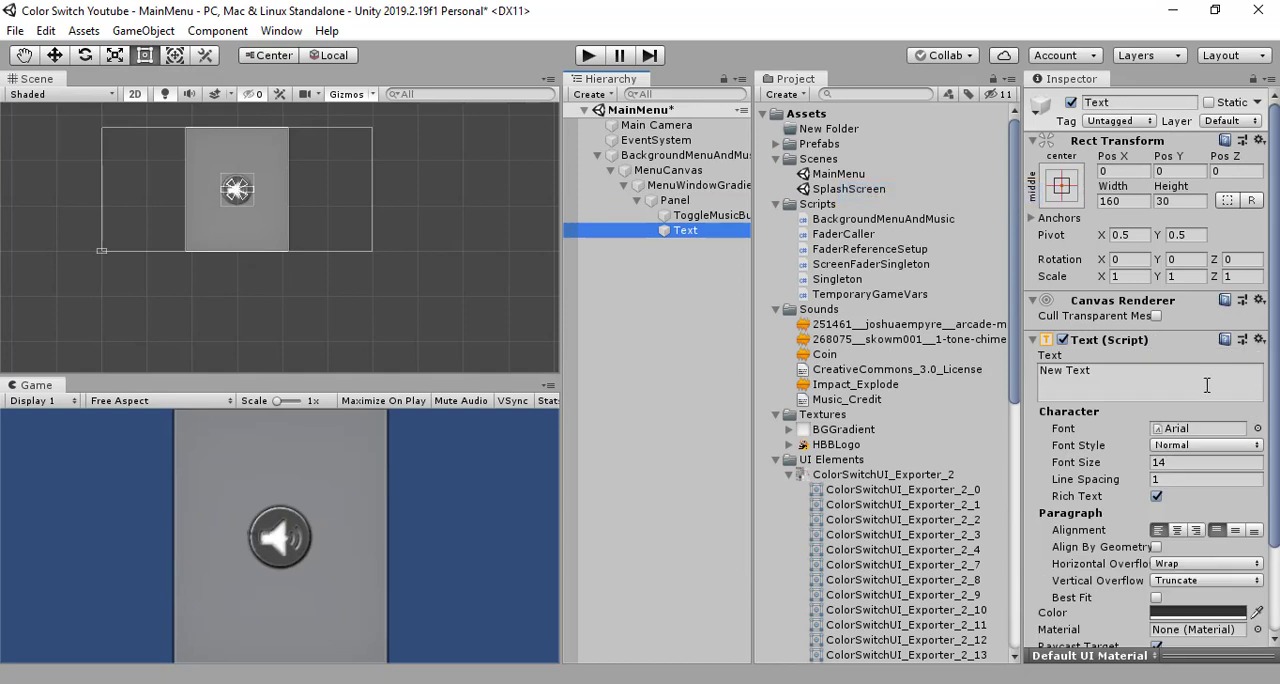
# - Rename the new text object under Panel to Toggle Music
pyautogui.click(1126, 103)
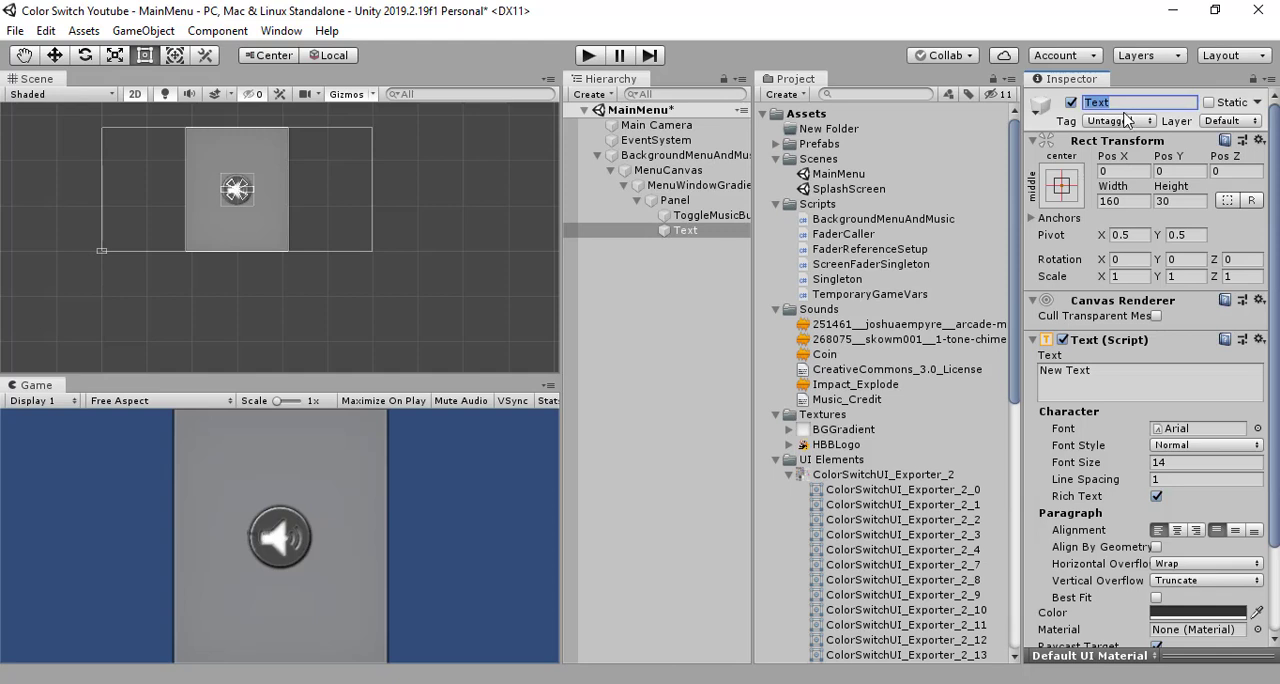
pyautogui.write('ToggleMusic')
pyautogui.press('Return')
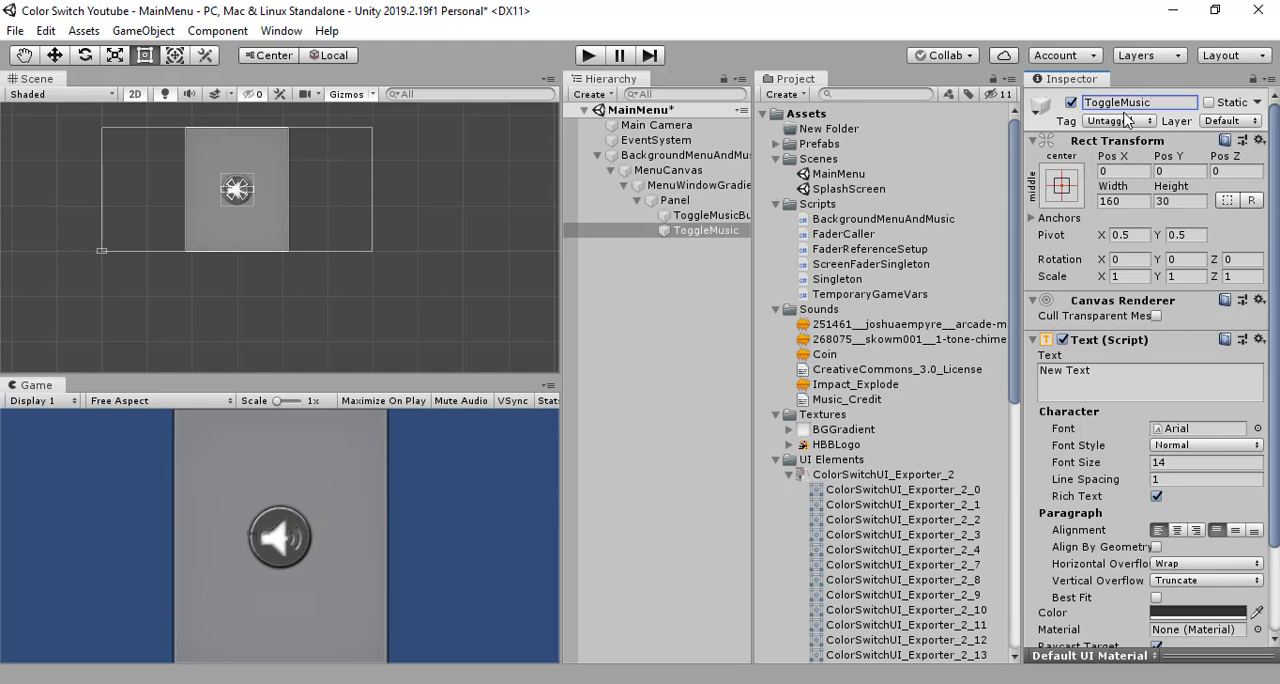
pyautogui.click(1123, 107)
pyautogui.click(1123, 107)
pyautogui.click(1121, 103)
pyautogui.press('Return')
# - Move the text object above the speaker button, to about Pos X 23 and Pos Y 105
pyautogui.click(55, 57)
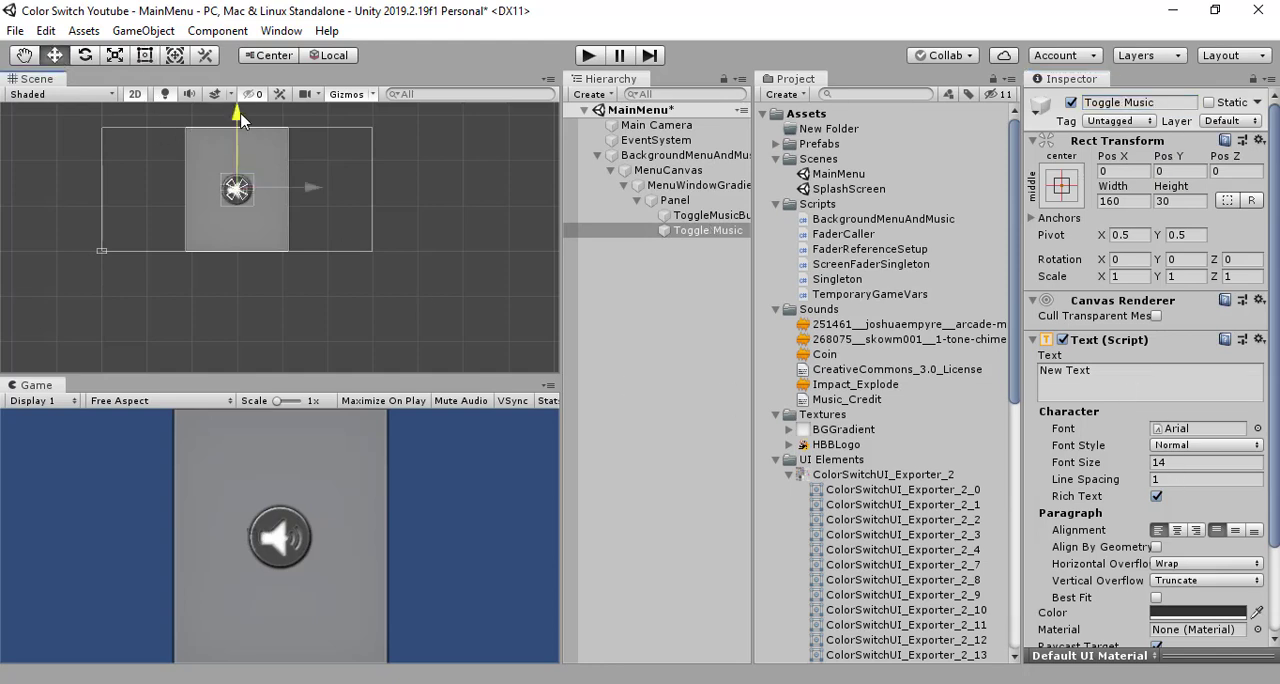
pyautogui.moveTo(240, 114); pyautogui.dragTo(242, 100)
pyautogui.moveTo(318, 177); pyautogui.dragTo(321, 176)
# - Rename the text object to ToggleMusicText
pyautogui.click(1154, 100)
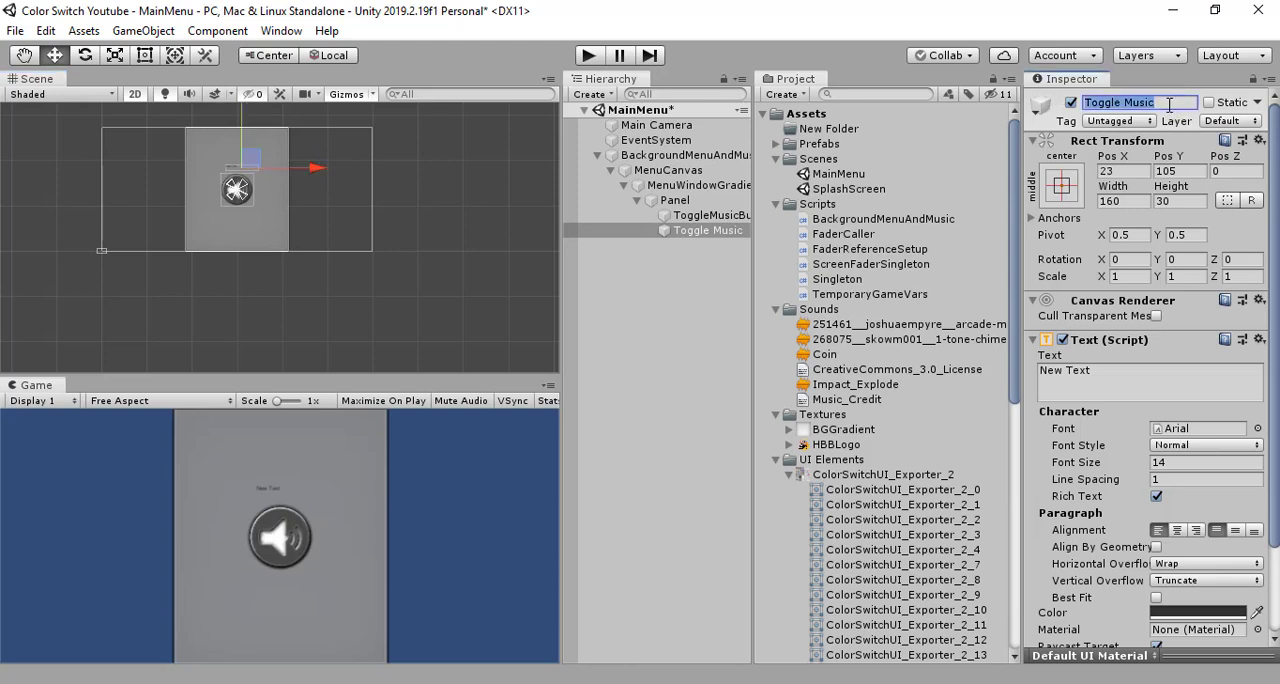
pyautogui.press('Home')
pyautogui.press('BackSpace')
pyautogui.press('End')
pyautogui.write('R')
pyautogui.press('BackSpace')
pyautogui.press('BackSpace')
pyautogui.write('cTe')
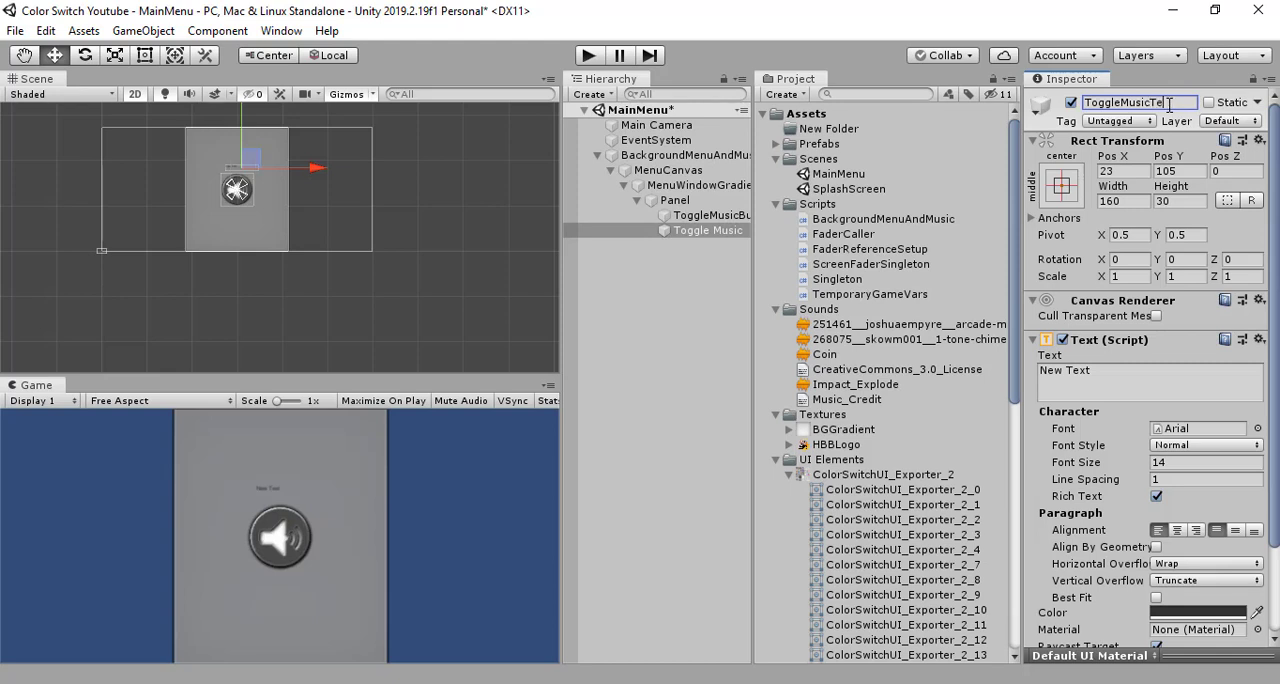
pyautogui.write('xt')
pyautogui.press('Return')
# - Replace the displayed text of ToggleMusicText with "Toggle Music"
pyautogui.doubleClick(1107, 371)
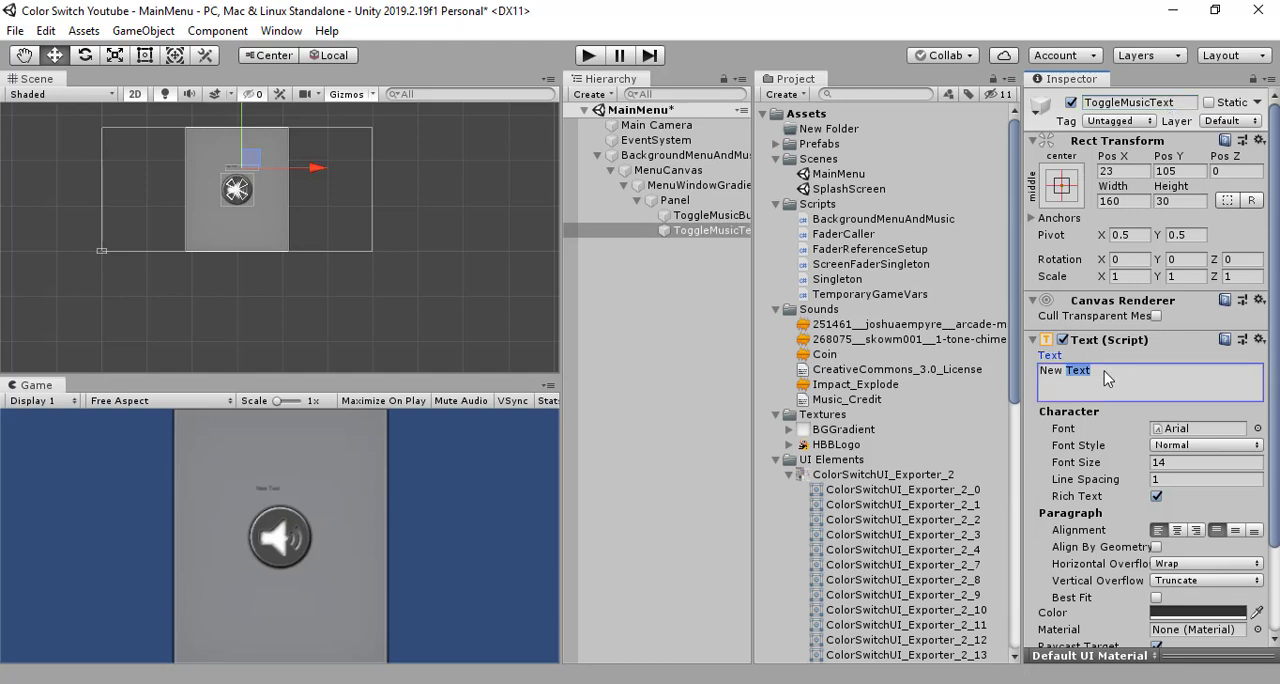
pyautogui.moveTo(1107, 371); pyautogui.dragTo(1022, 382)
pyautogui.write('Toggle Music')
pyautogui.click(716, 248)
# - Set the font size of ToggleMusicText to 24 and raise the label slightly to about Pos Y 110
pyautogui.doubleClick(713, 231)
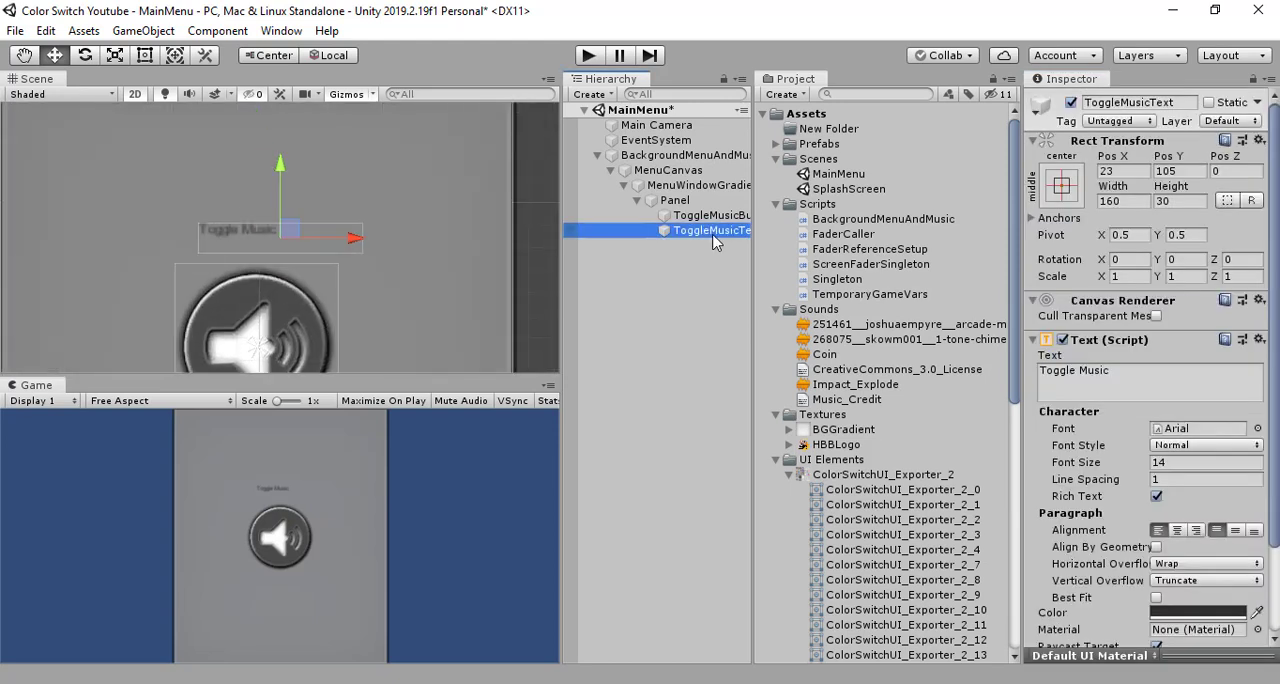
pyautogui.scroll(-5, 445, 242)
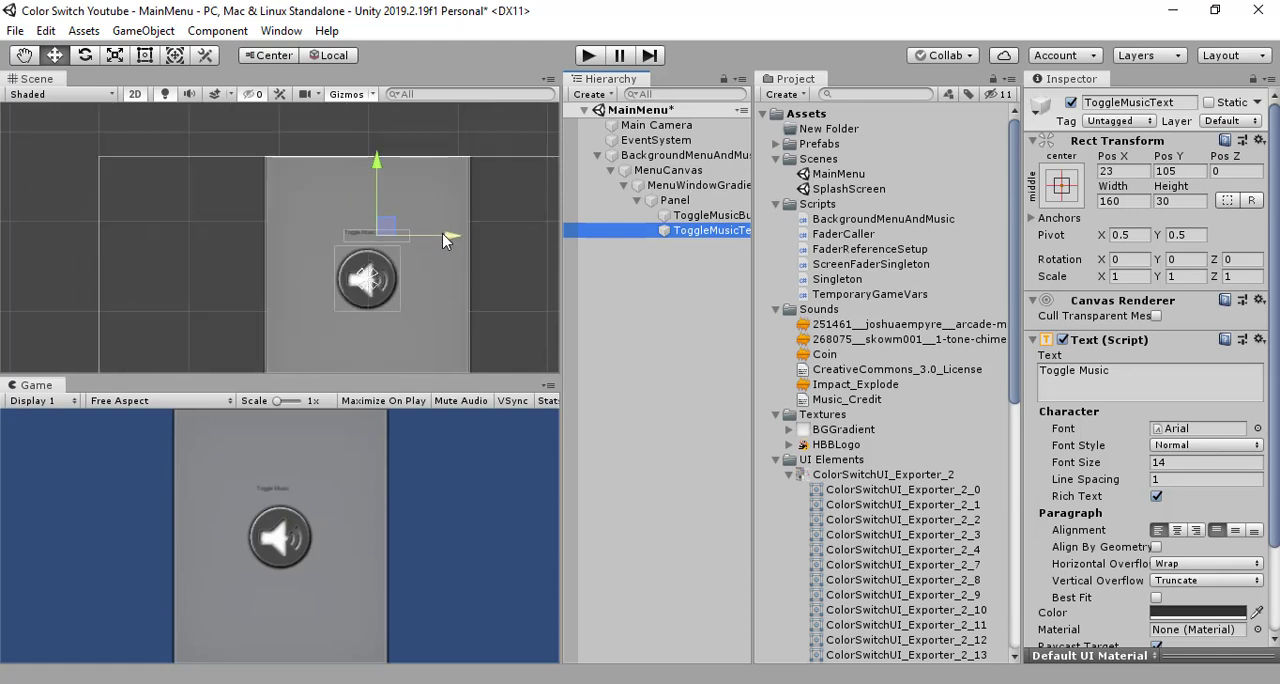
pyautogui.click(674, 304)
pyautogui.click(688, 234)
pyautogui.click(1178, 464)
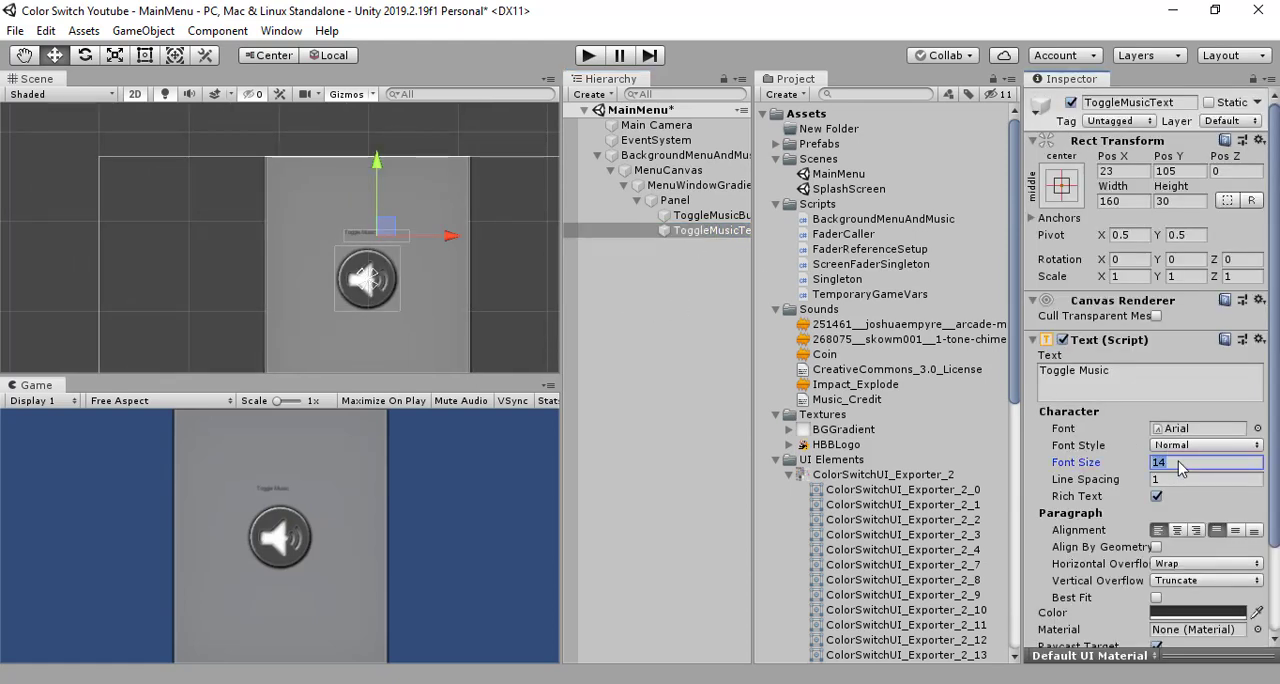
pyautogui.write('24')
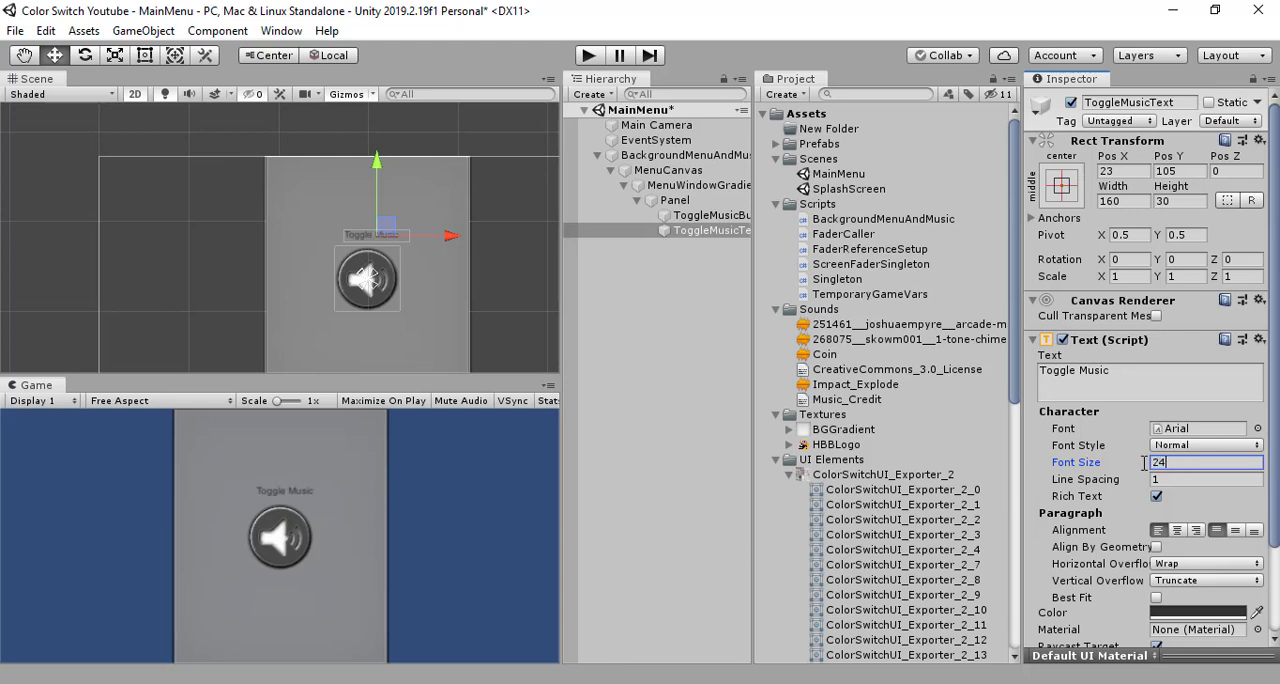
pyautogui.moveTo(380, 167); pyautogui.dragTo(380, 165)
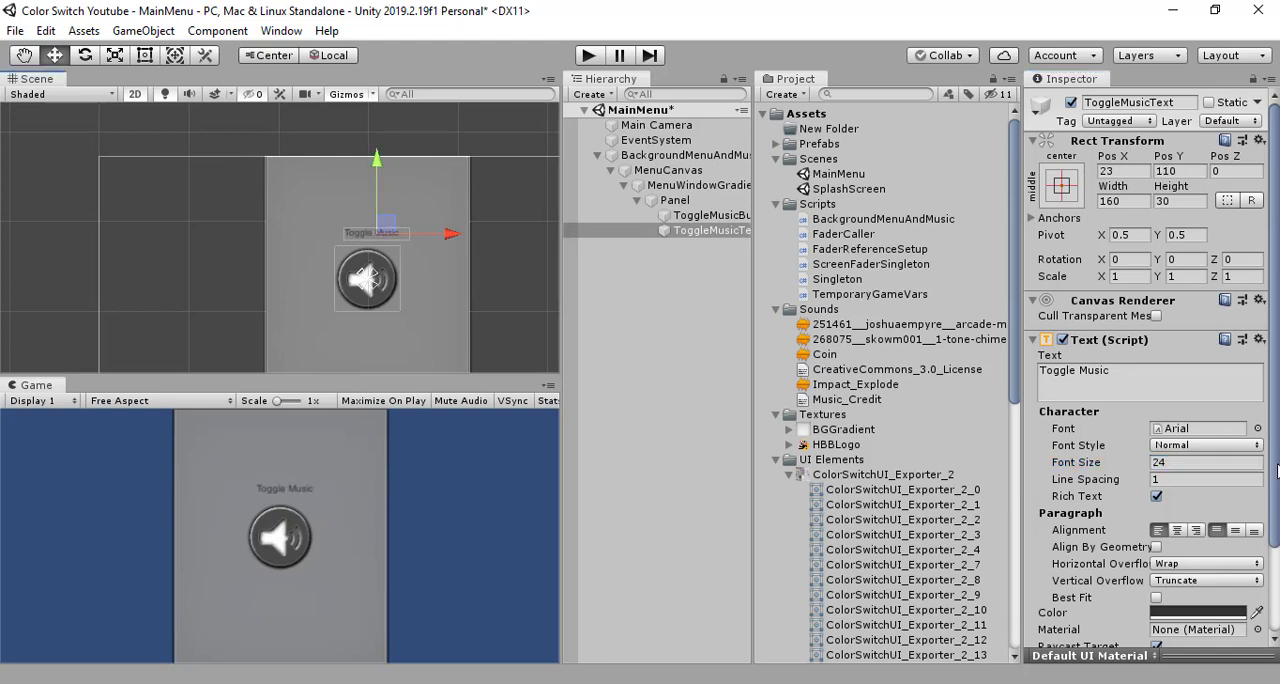
# - Try font size 30 on ToggleMusicText and reduce it to 25
pyautogui.click(1150, 462)
pyautogui.write('30')
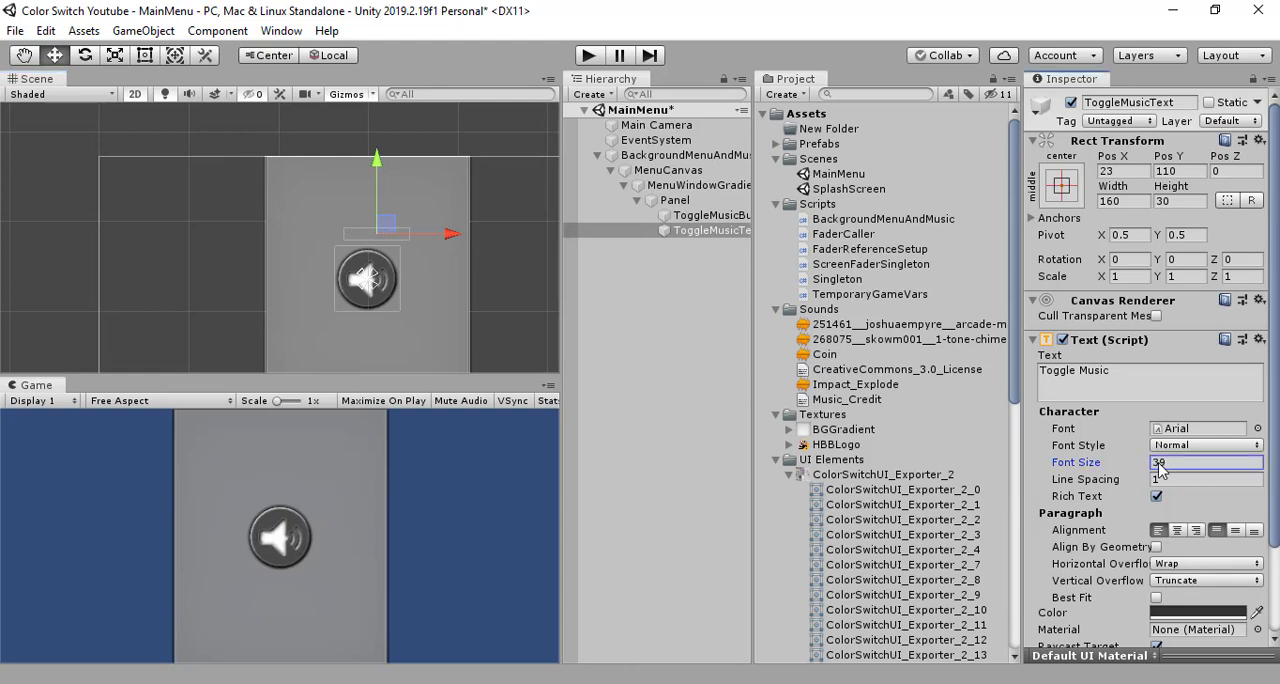
pyautogui.moveTo(1158, 463)
pyautogui.mouseDown()
pyautogui.moveTo(1140, 463)
pyautogui.moveTo(1148, 470)
pyautogui.mouseUp()
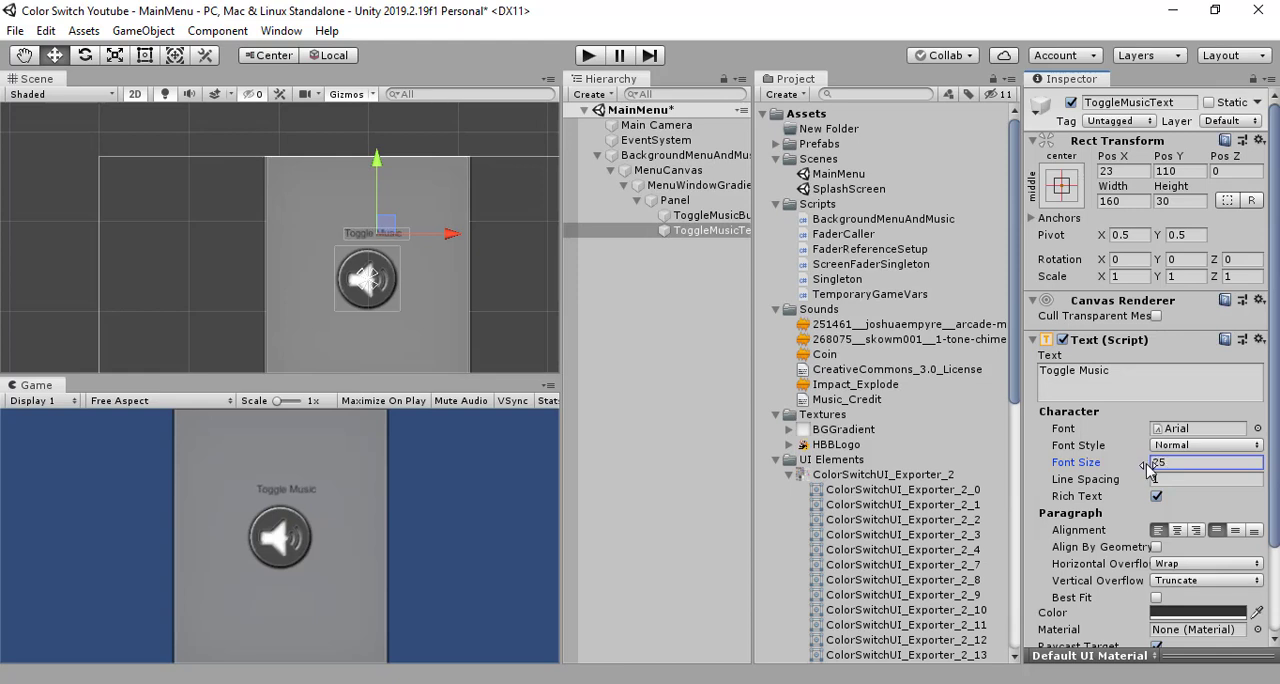
# - Set both the vertical and horizontal overflow of ToggleMusicText to Overflow
pyautogui.click(1198, 581)
pyautogui.click(1200, 621)
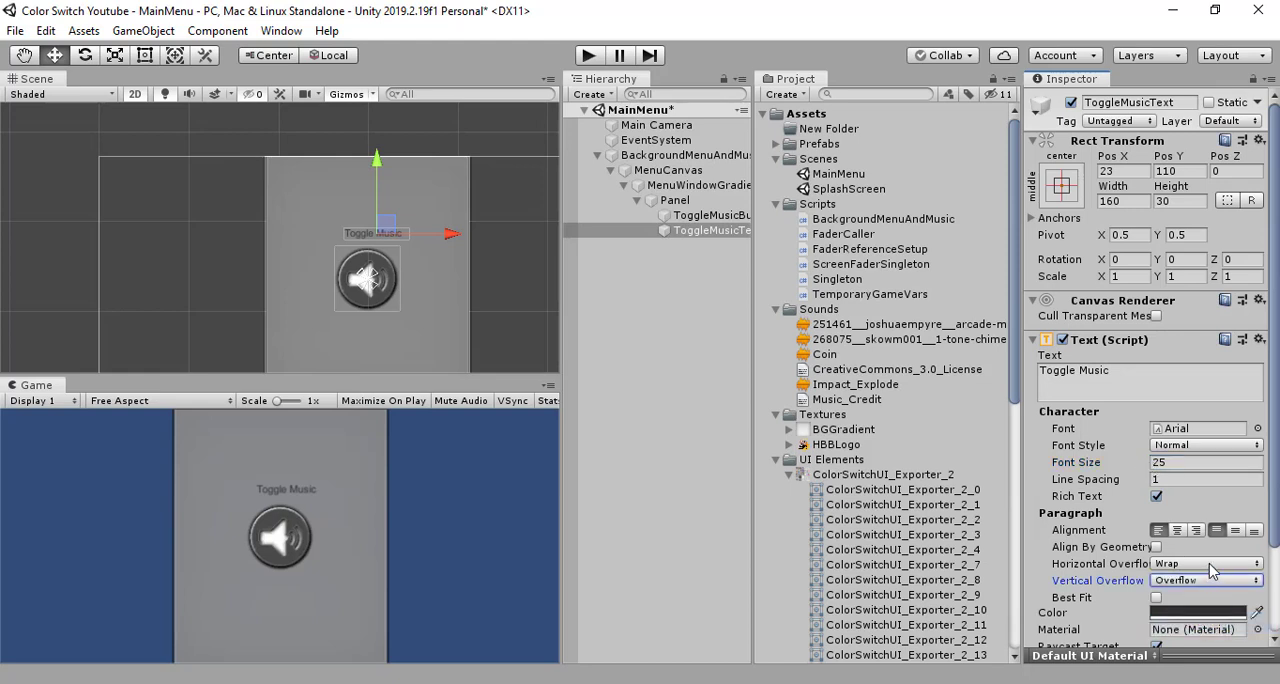
pyautogui.click(1210, 581)
pyautogui.click(1212, 604)
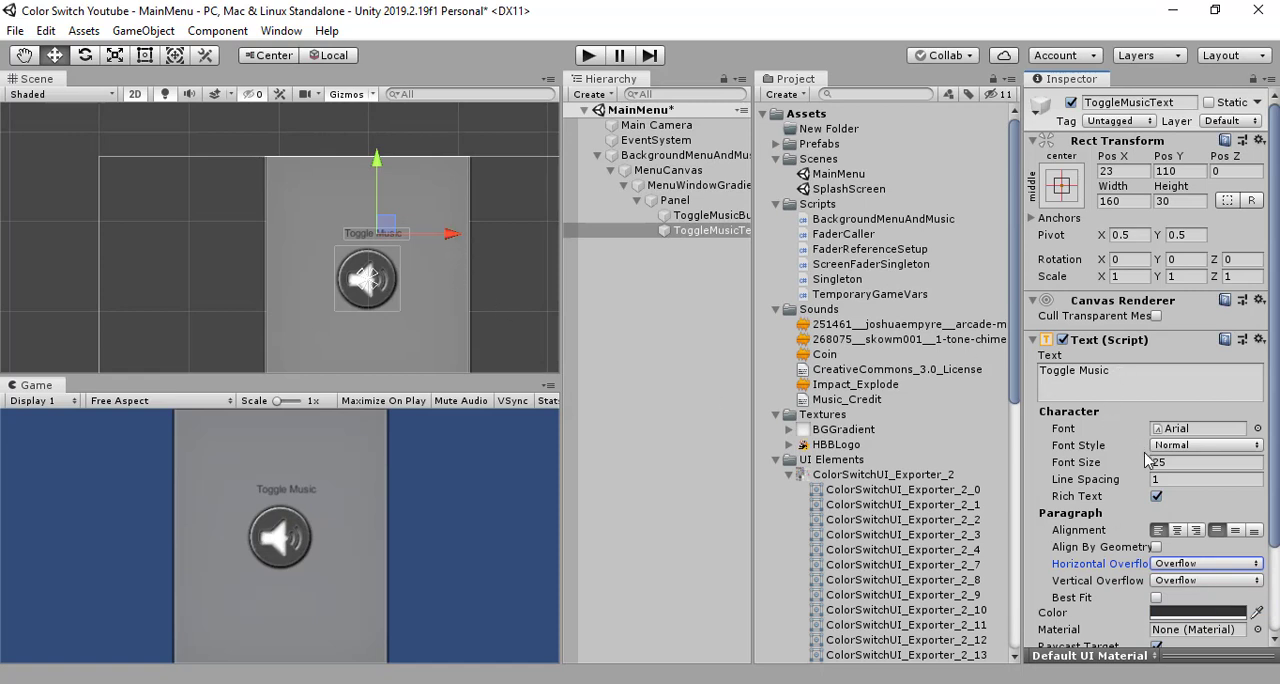
# - Try font size 45 on ToggleMusicText and settle on 30
pyautogui.click(1174, 463)
pyautogui.write('45')
pyautogui.moveTo(1172, 459); pyautogui.dragTo(1158, 459)
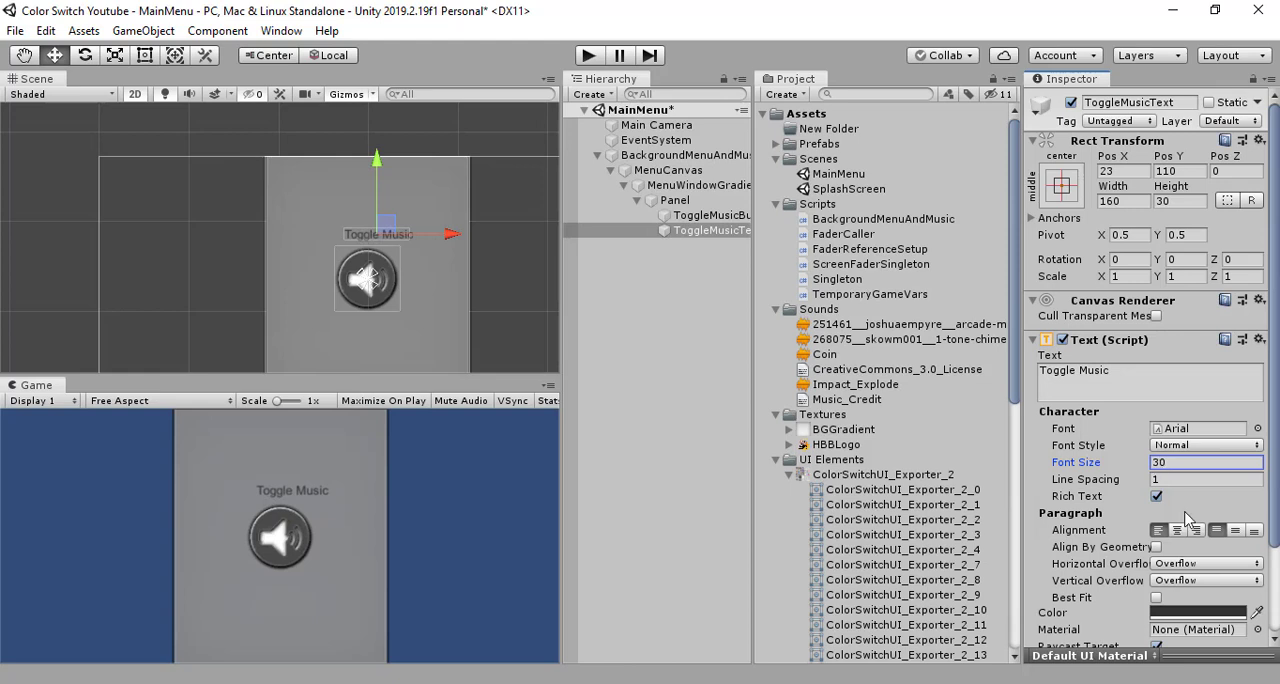
# - Set the horizontal overflow of ToggleMusicText to Wrap and raise the label above the button to about Pos Y 163
pyautogui.click(1190, 566)
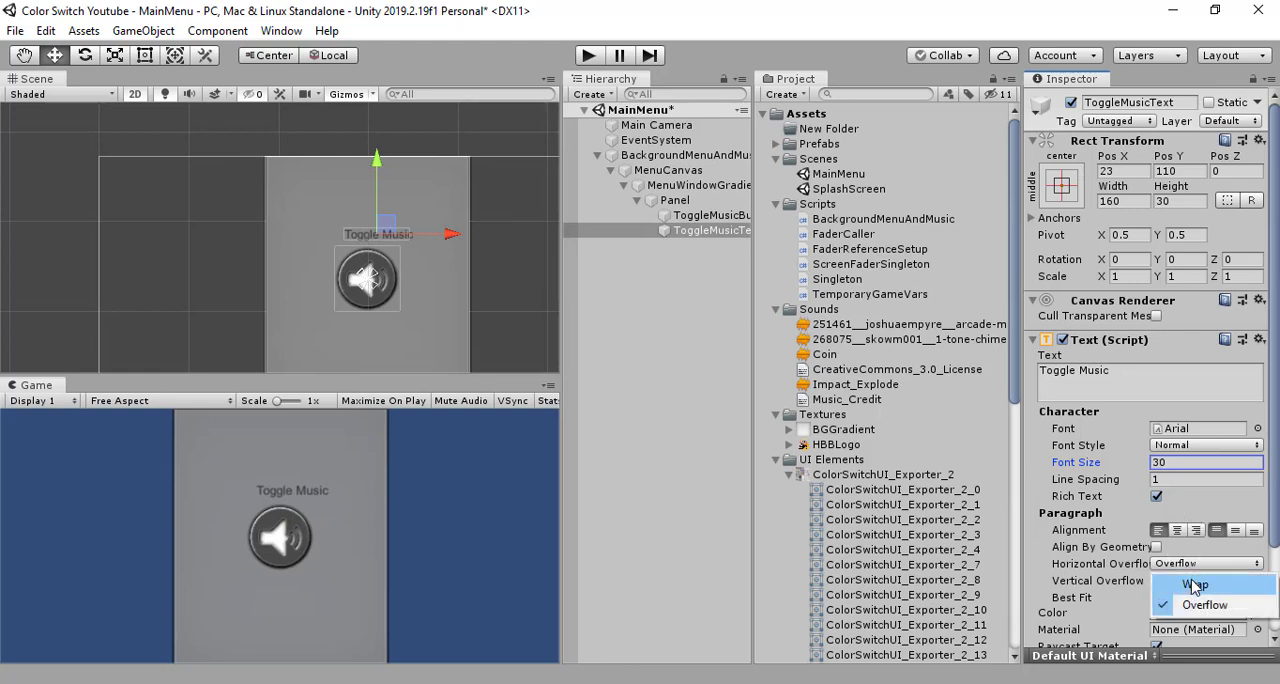
pyautogui.click(1195, 578)
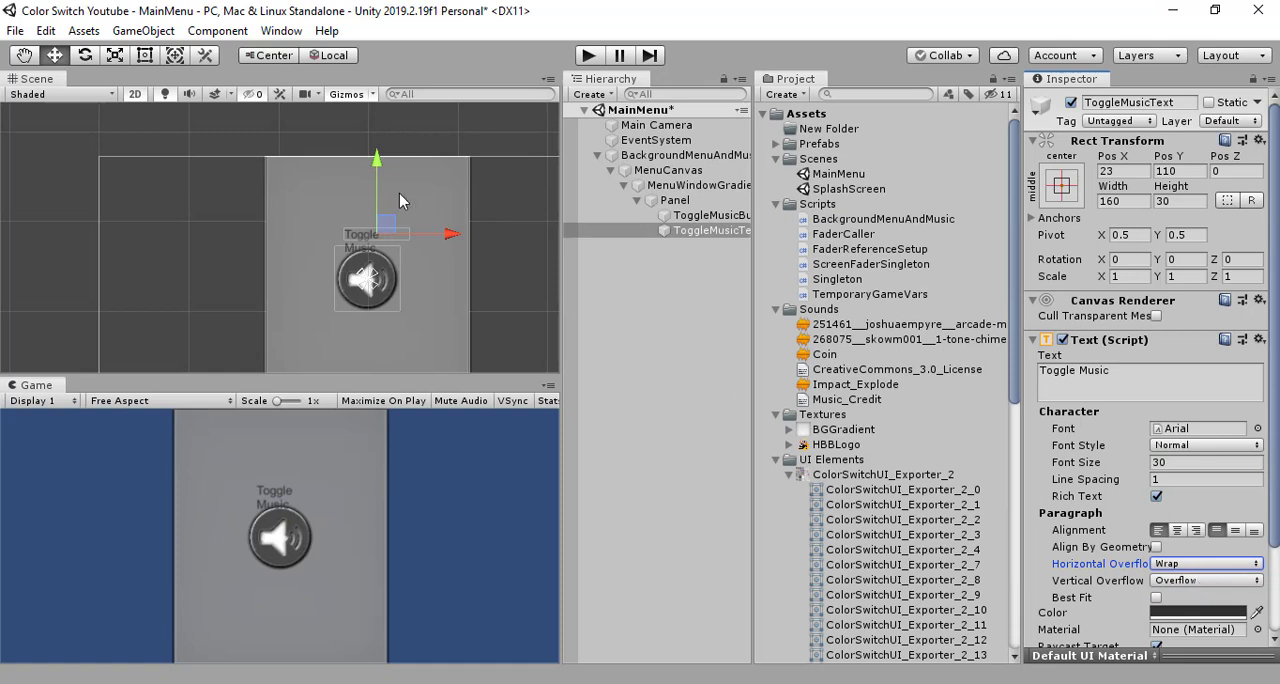
pyautogui.moveTo(377, 158); pyautogui.dragTo(377, 128)
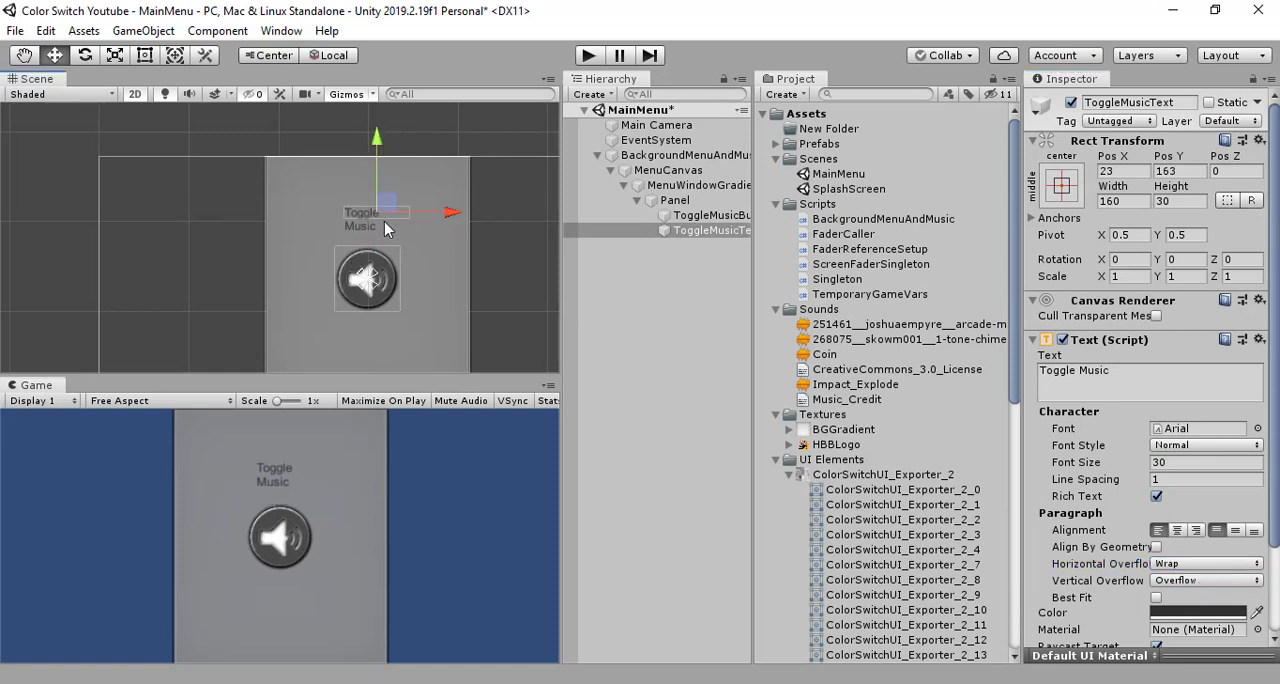
# - Set the horizontal overflow of ToggleMusicText to Overflow and reposition the label above the music button at about Pos X 0, Pos Y 122
pyautogui.click(1201, 566)
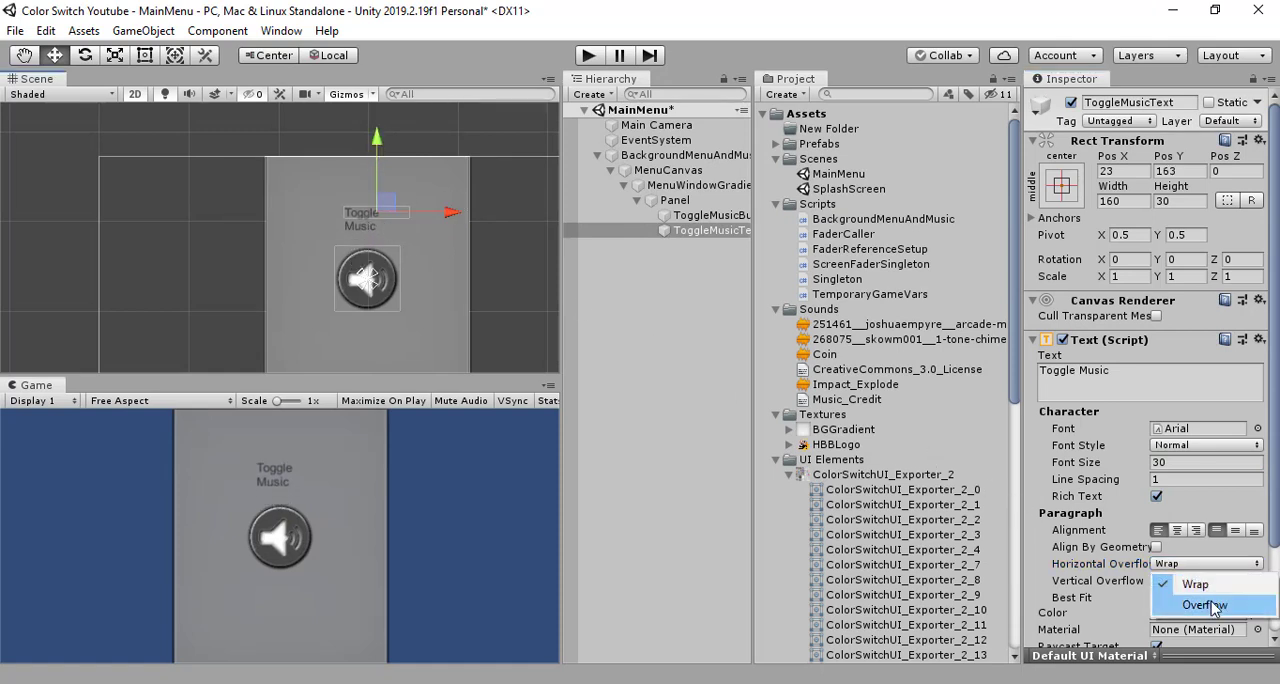
pyautogui.click(1197, 595)
pyautogui.moveTo(377, 136); pyautogui.dragTo(377, 153)
pyautogui.moveTo(462, 229); pyautogui.dragTo(454, 238)
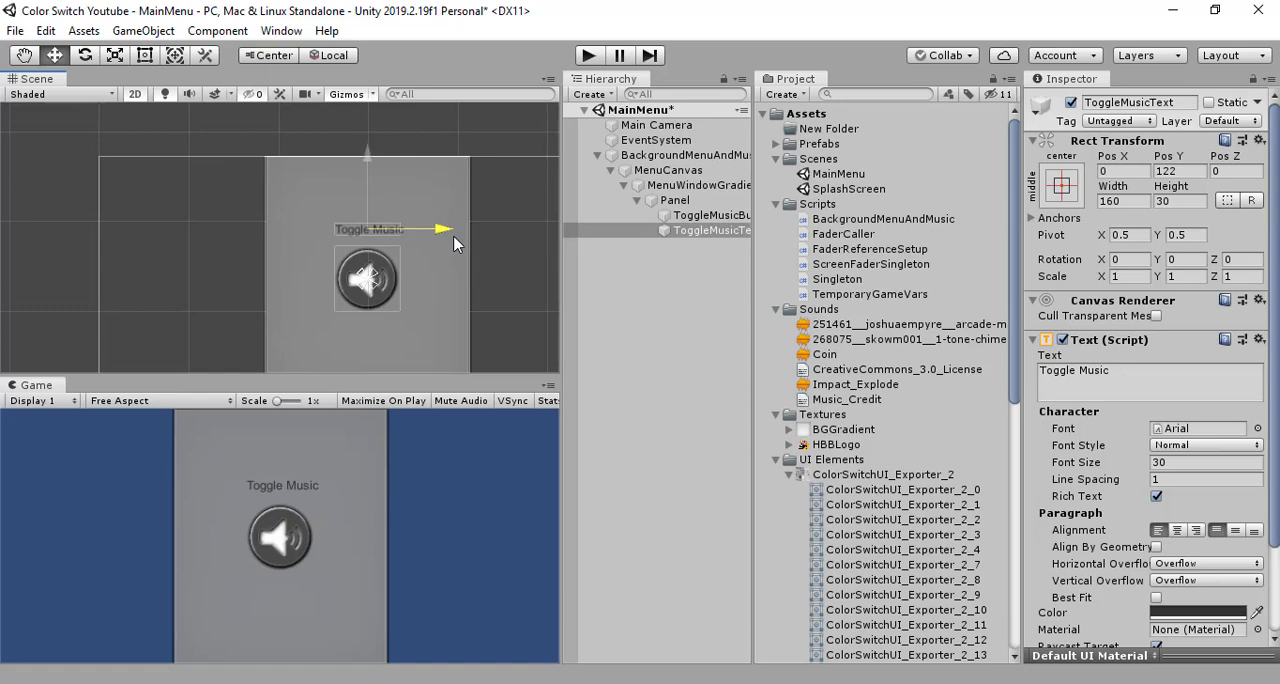
pyautogui.click(646, 274)
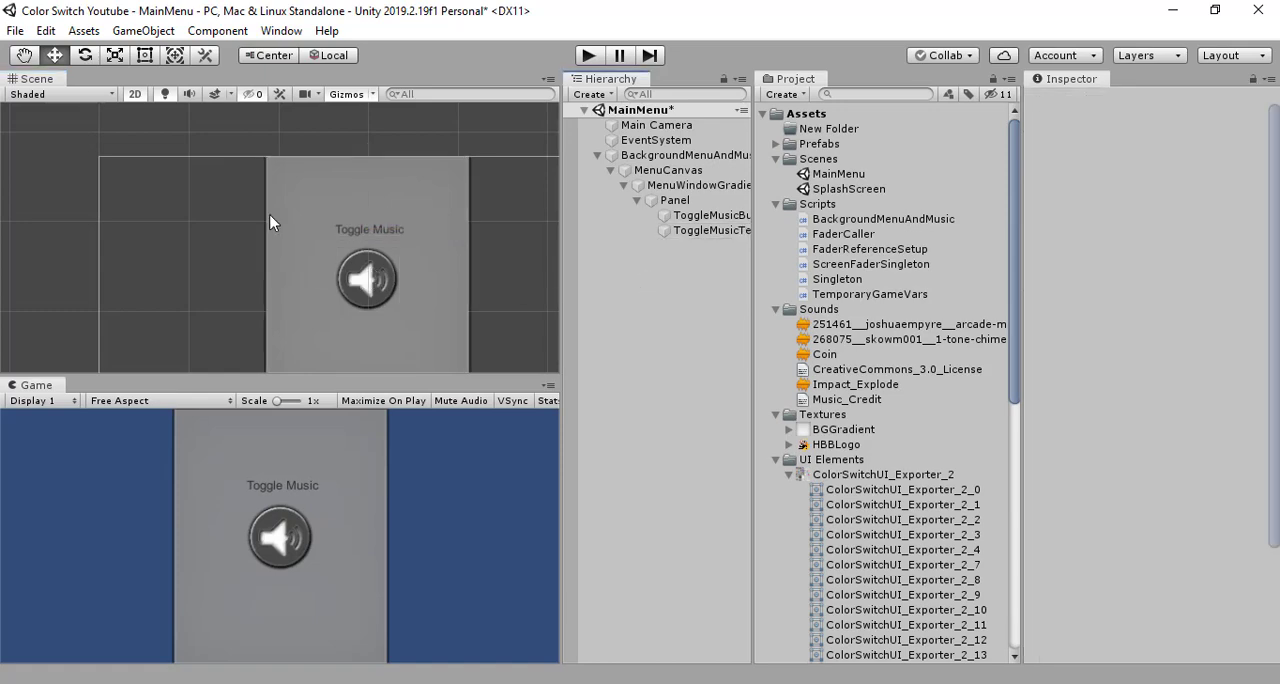
# - Add a UI Text object under Panel and raise it above the Toggle Music label to about Pos Y 234
pyautogui.rightClick(666, 204)
pyautogui.moveTo(778, 520)
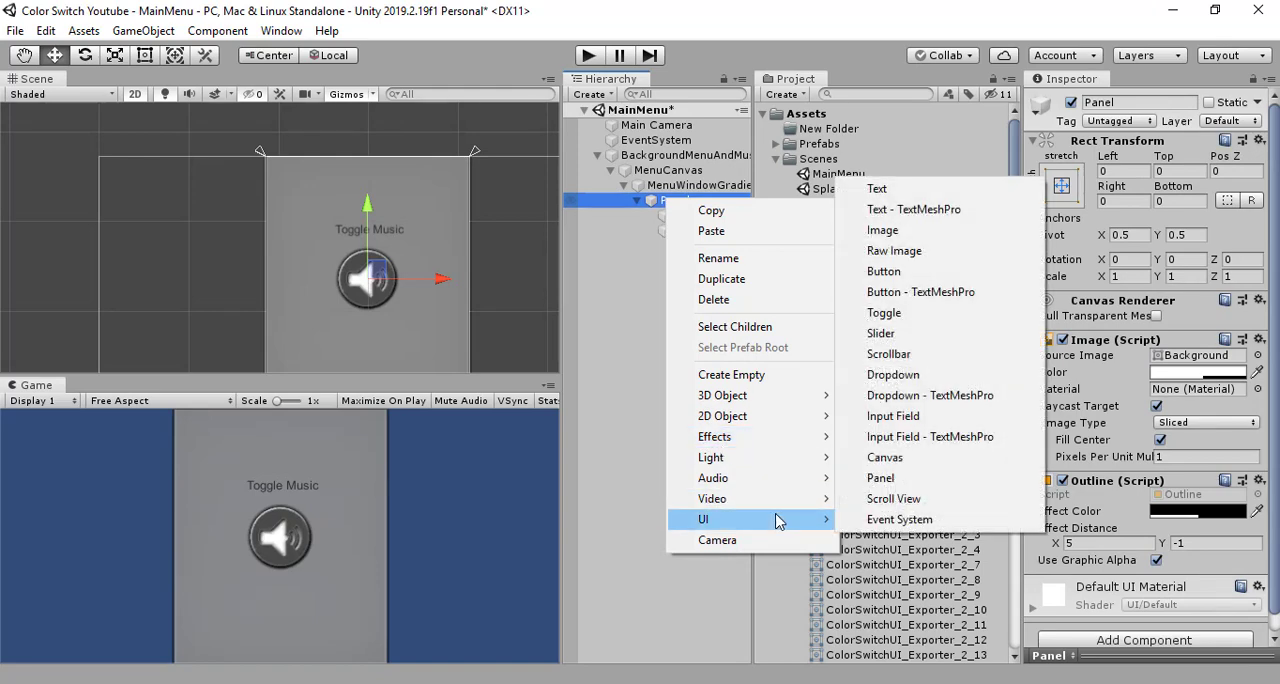
pyautogui.click(916, 199)
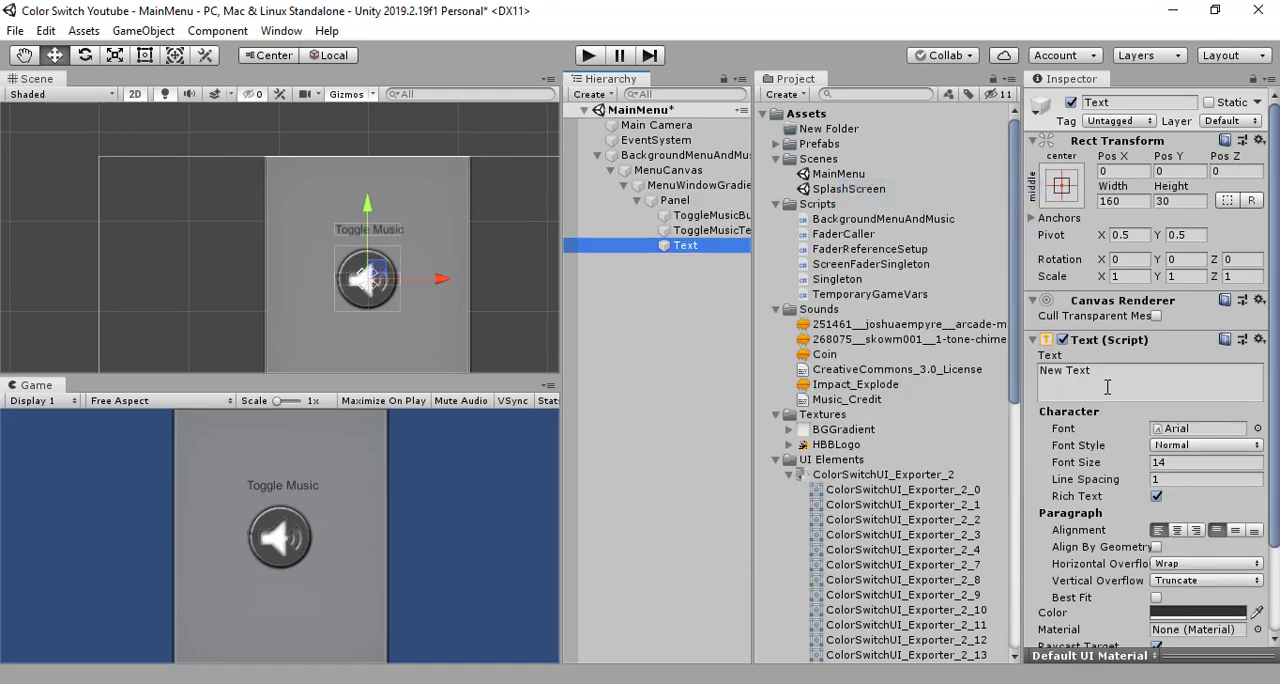
pyautogui.moveTo(368, 211); pyautogui.dragTo(378, 114)
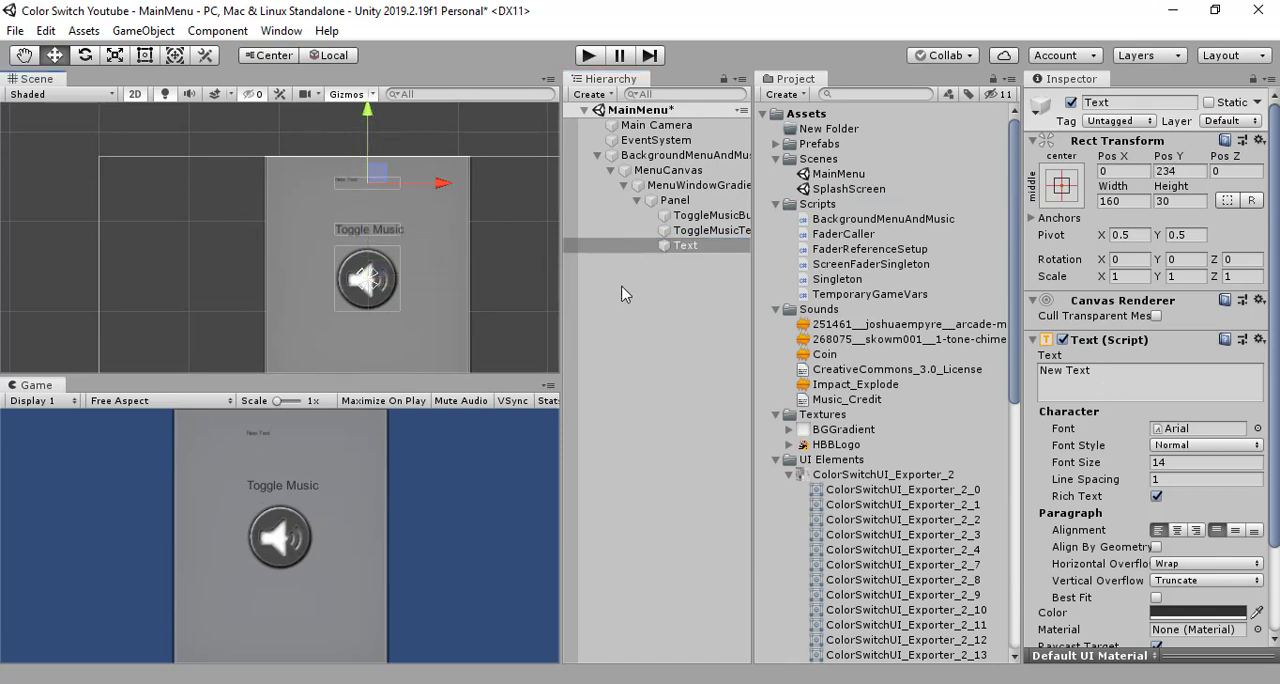
# - Rename the new text object as PauseText and set its displayed text to "Paused"
pyautogui.click(1147, 104)
pyautogui.doubleClick(1147, 103)
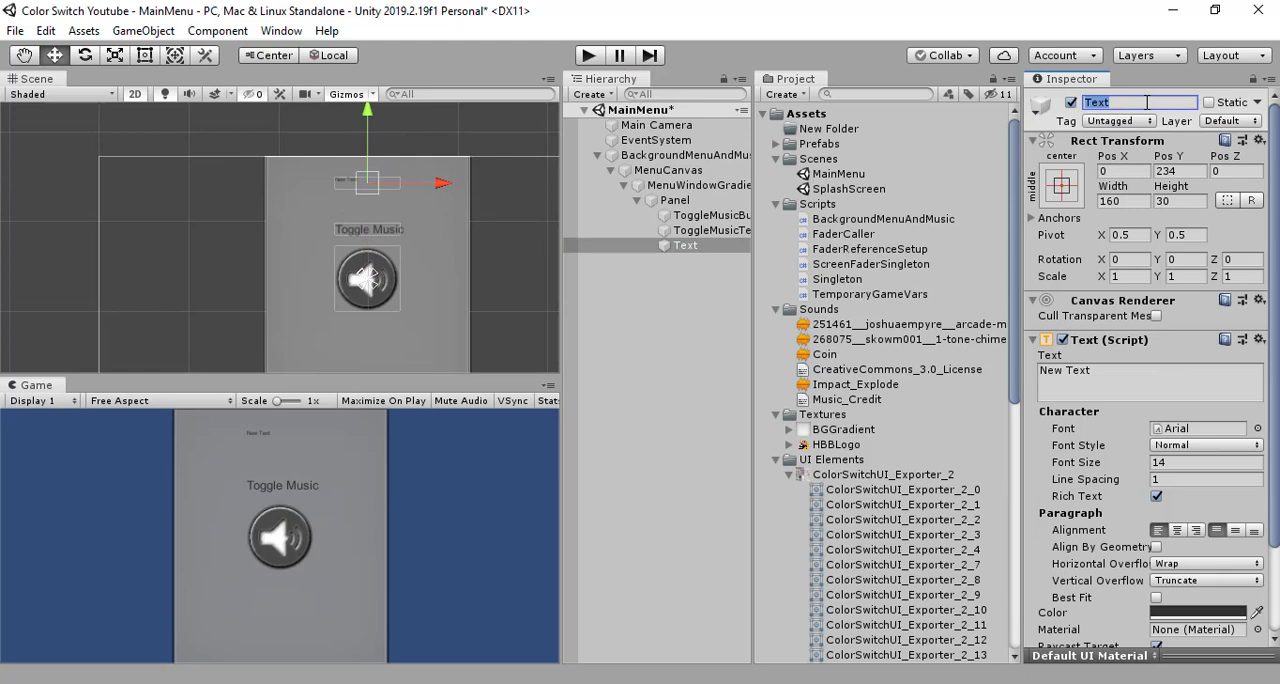
pyautogui.write('Pausw')
pyautogui.write('Text')
pyautogui.press('Return')
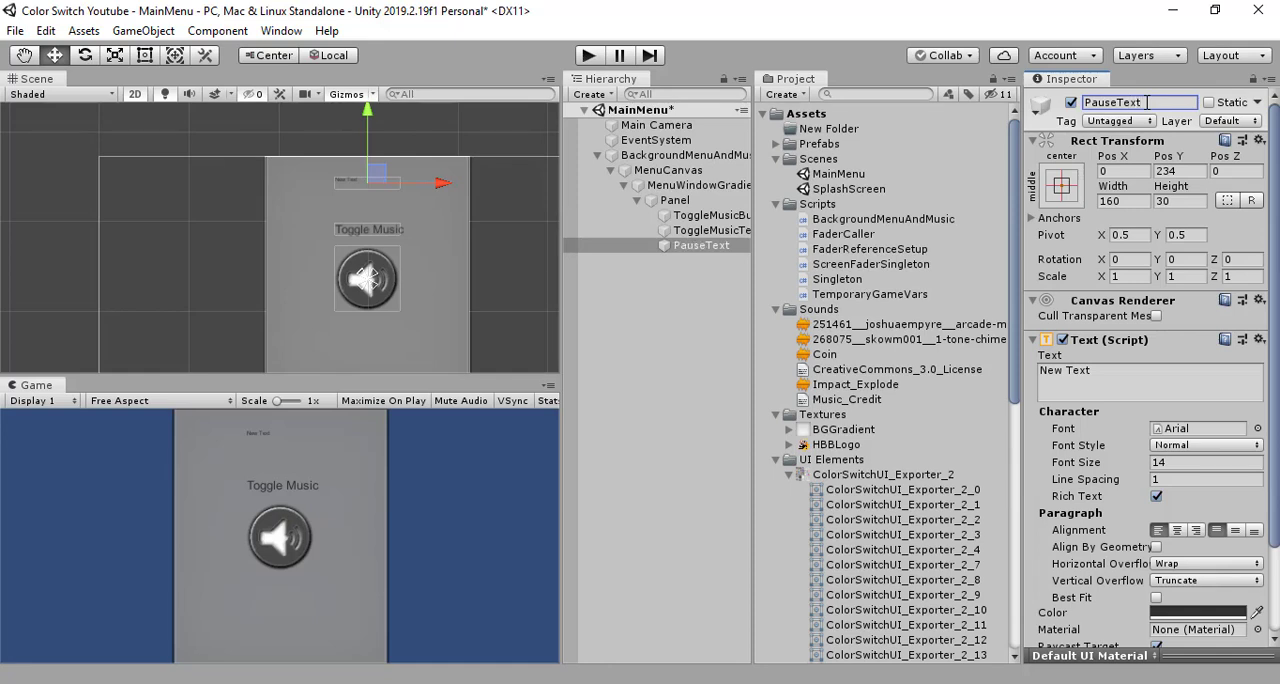
pyautogui.click(1105, 378)
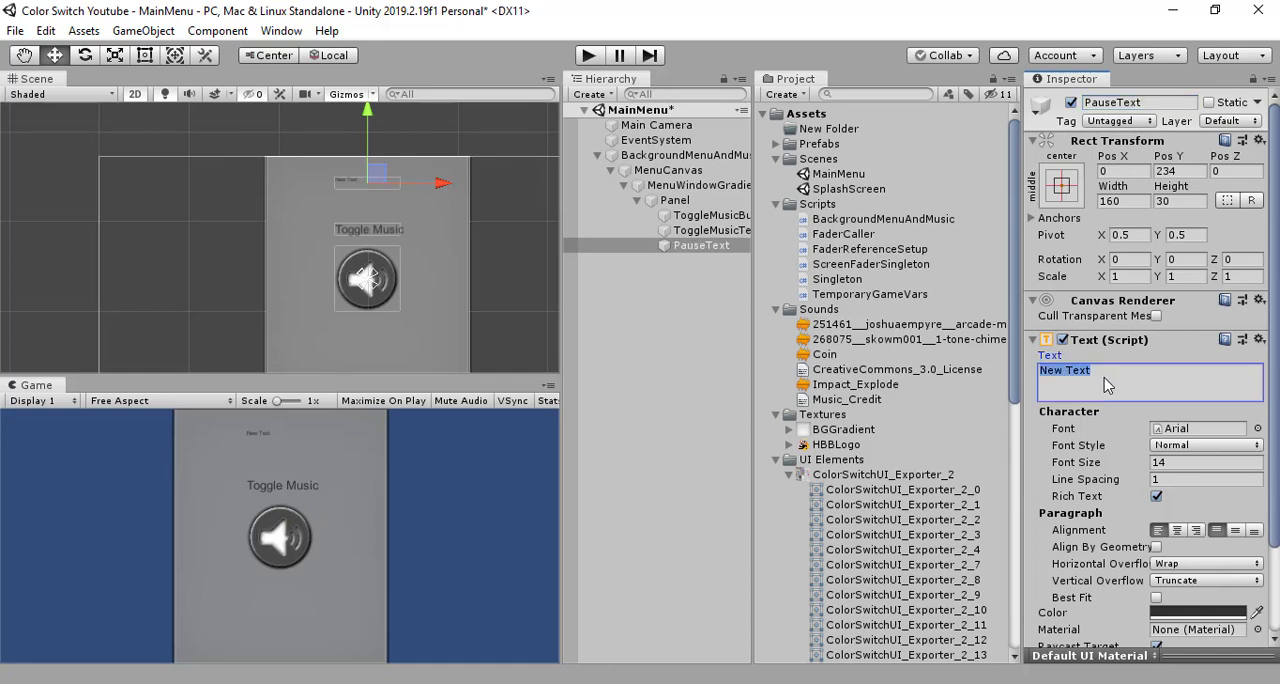
pyautogui.write('Paused')
# - Set PauseText's font style to Bold and both its horizontal and vertical overflow to Overflow
pyautogui.click(1168, 446)
pyautogui.click(1186, 489)
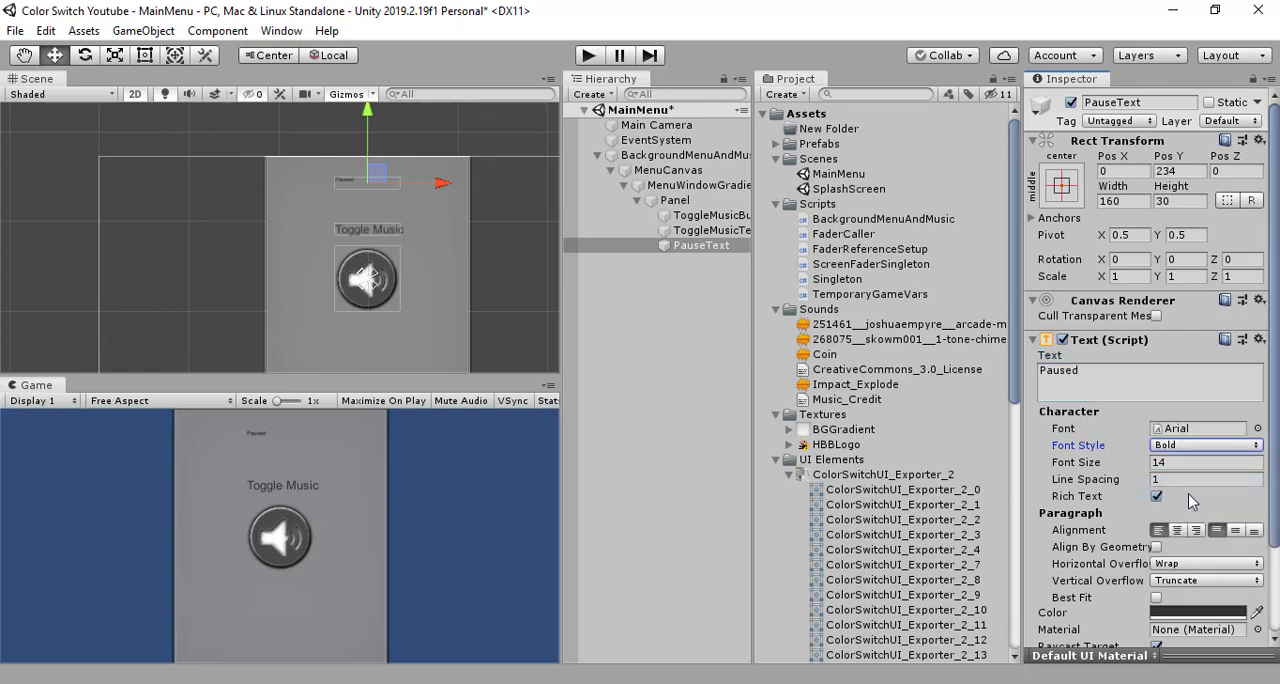
pyautogui.click(1192, 464)
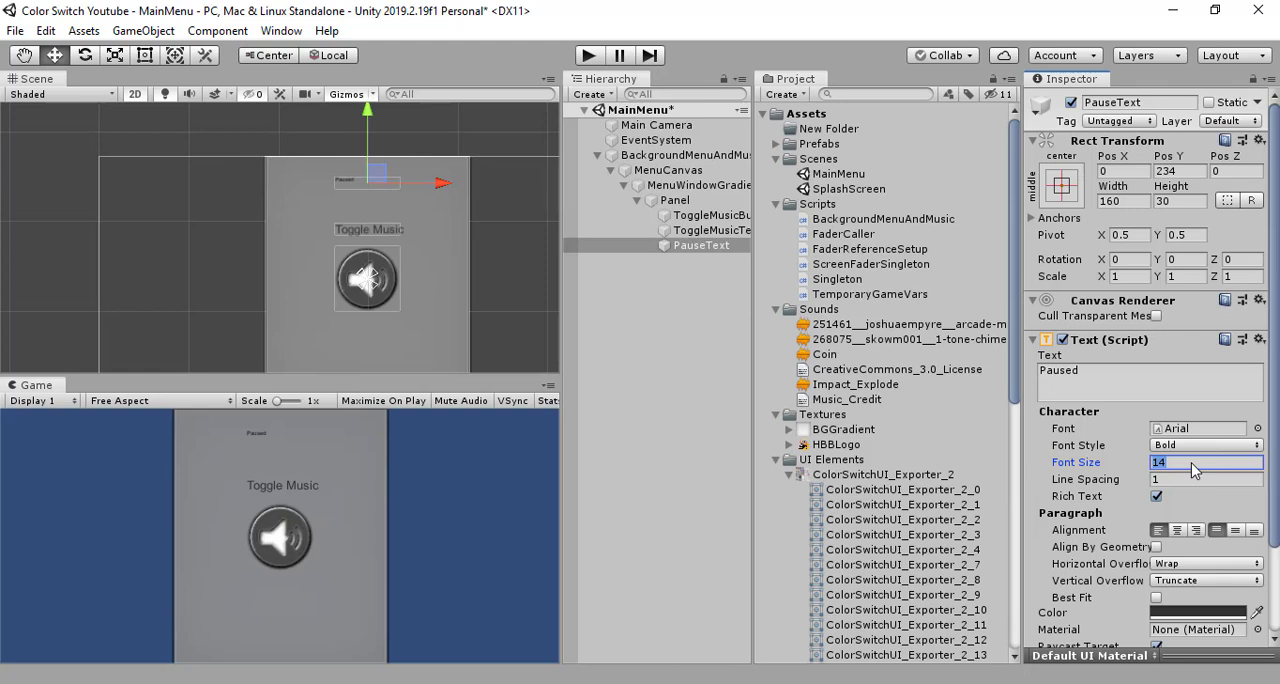
pyautogui.click(1207, 564)
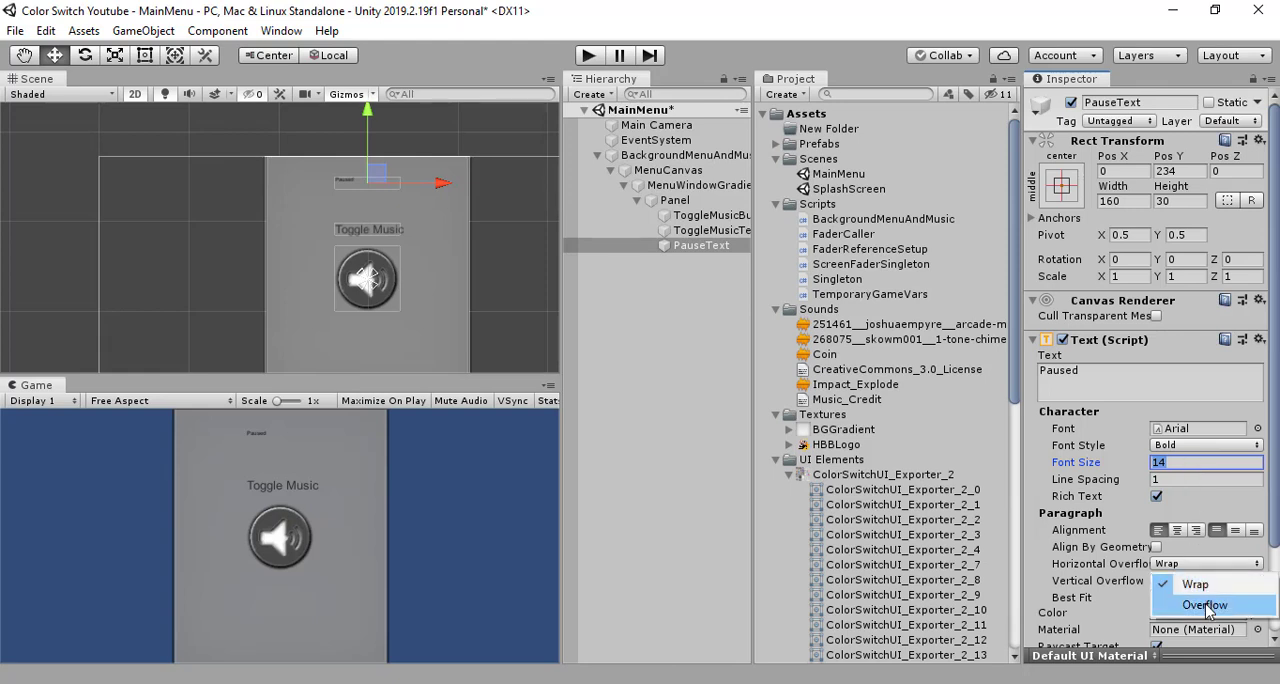
pyautogui.click(1207, 606)
pyautogui.click(1207, 581)
pyautogui.click(1205, 621)
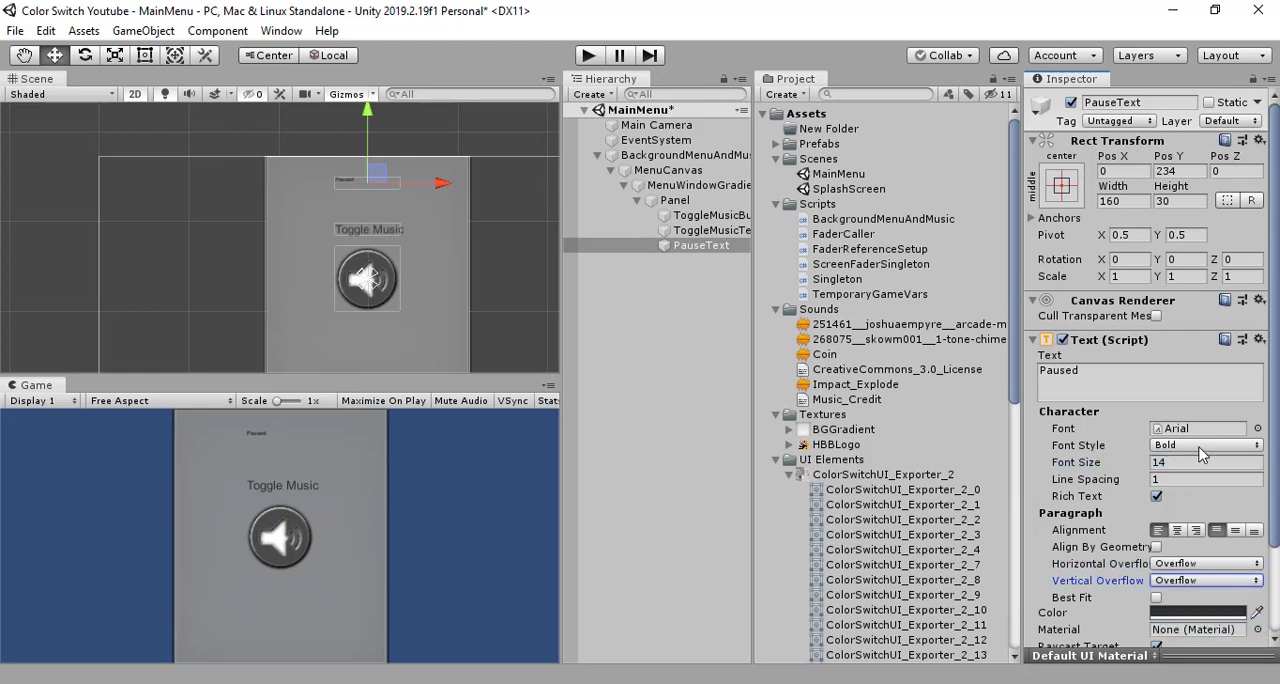
# - Try font size 34 on PauseText, settle on 45, and raise the heading closer to the panel's upper edge
pyautogui.click(1190, 463)
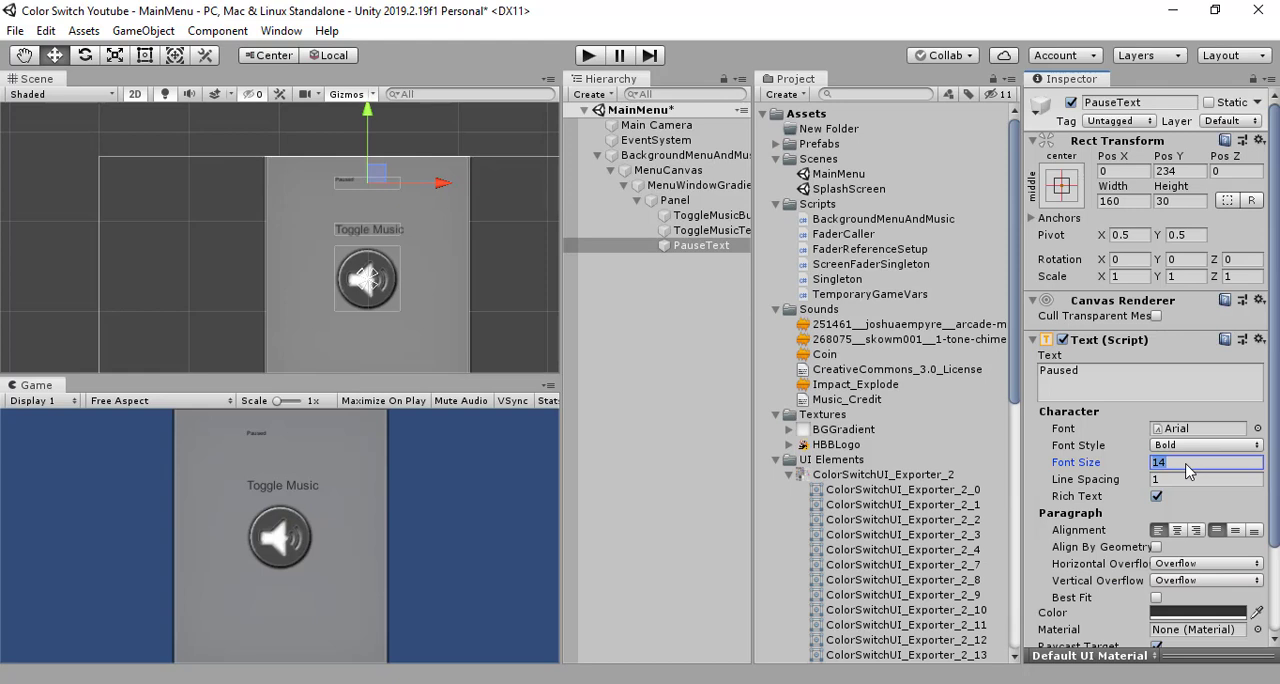
pyautogui.write('34')
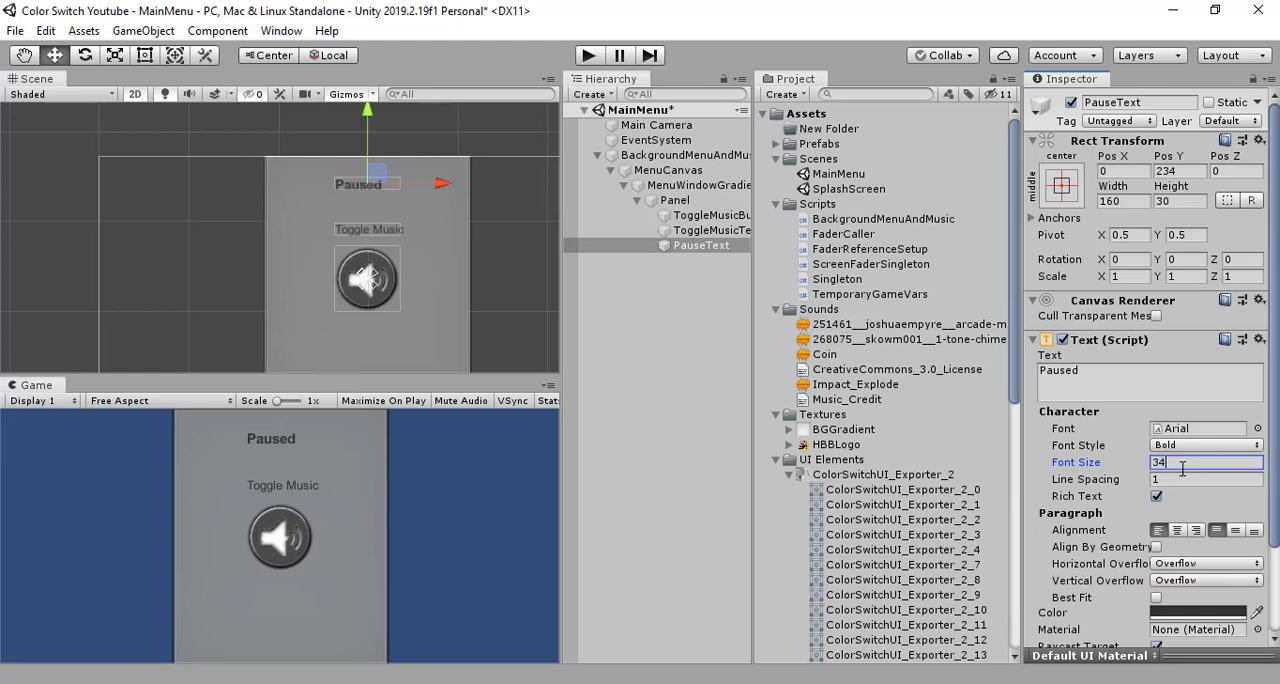
pyautogui.doubleClick(1181, 464)
pyautogui.write('35')
pyautogui.press('BackSpace')
pyautogui.press('BackSpace')
pyautogui.write('45')
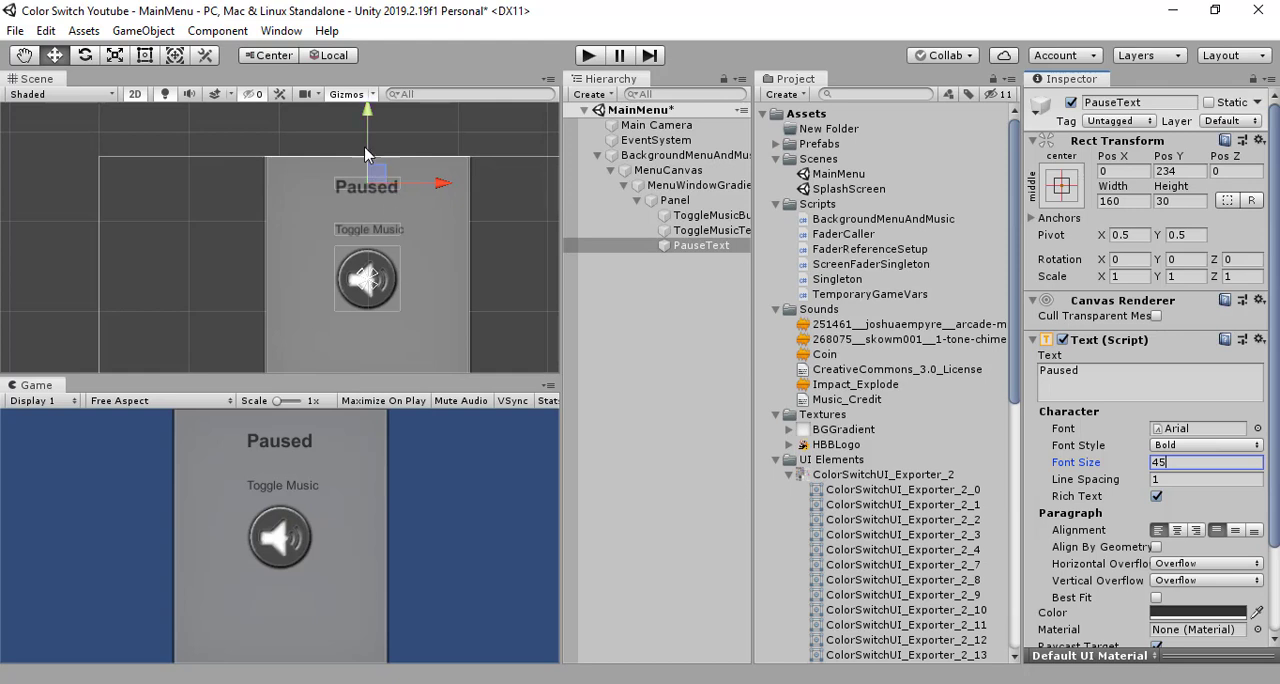
pyautogui.moveTo(365, 153); pyautogui.dragTo(369, 102)
pyautogui.click(655, 316)
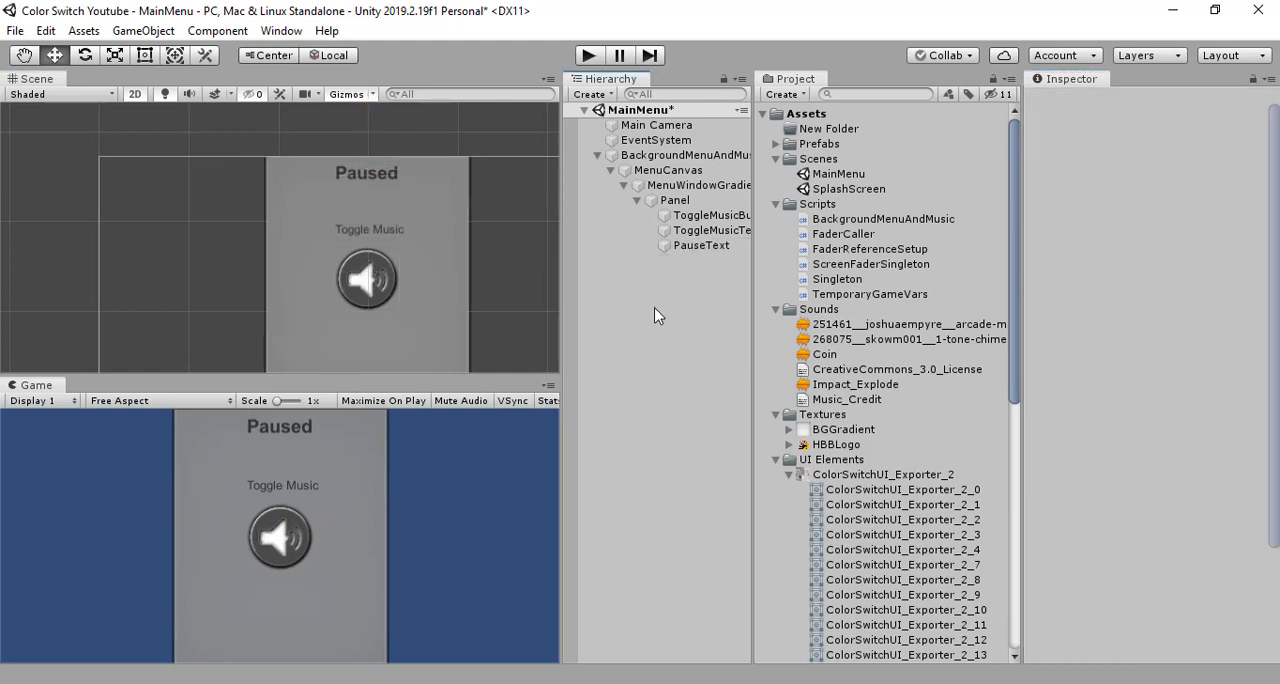